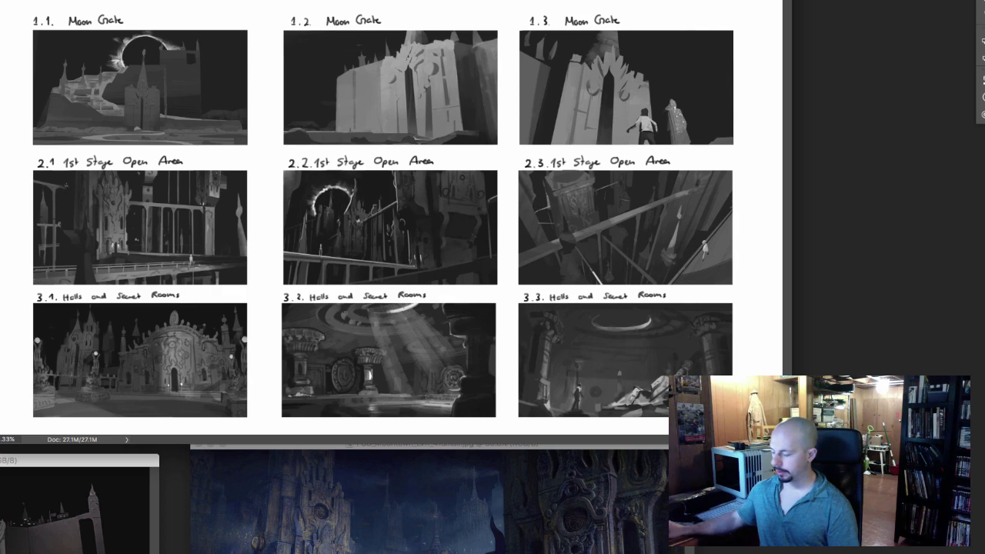
Bring the PSD_Moontown_Lvl1_41small.jpg painting into view and enlarge it to examine its towers, bridge and lit doorway.
key("super+grave")
left_click_drag(431, 443, 364, 27)
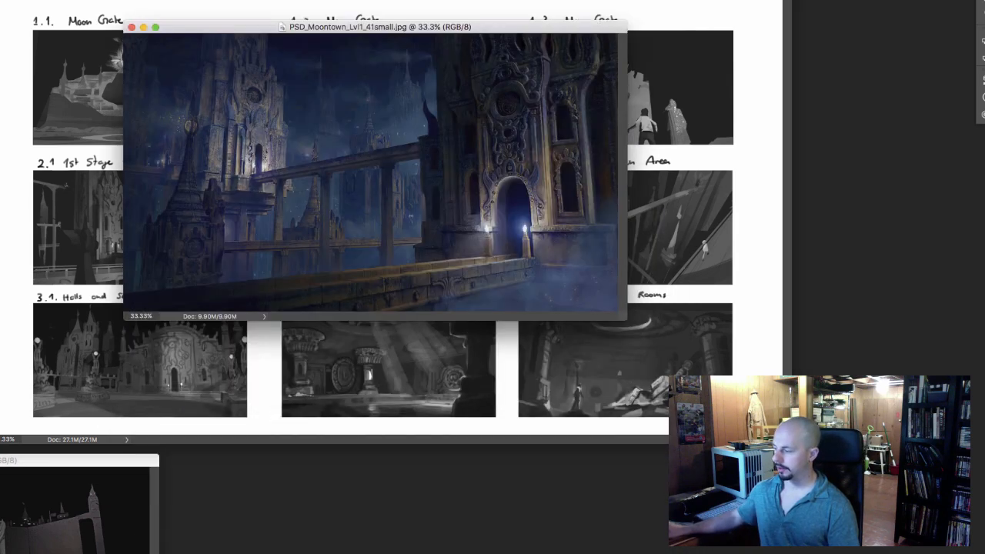
key("super+equal")
key("super+equal")
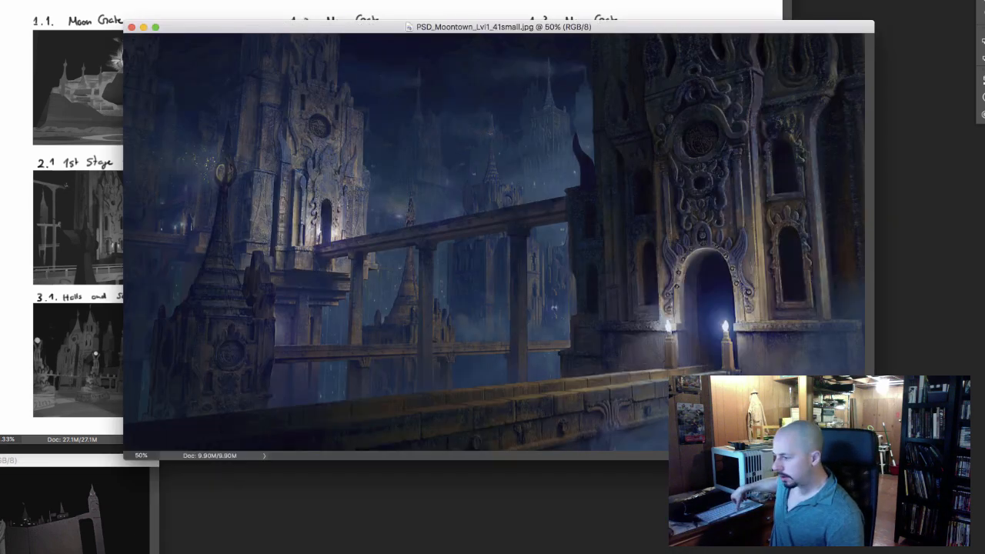
left_click_drag(363, 27, 157, 0)
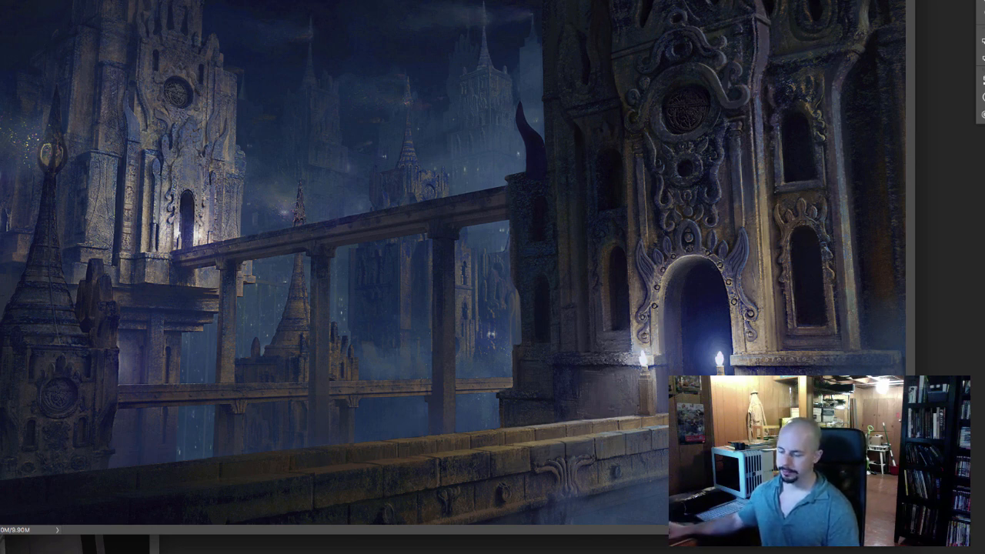
Bring up the asdf2.jpg greyscale gate sketch and enlarge it to 200% to examine the ornamented gate and city wall.
left_click(77, 544)
left_click_drag(77, 464, 383, 187)
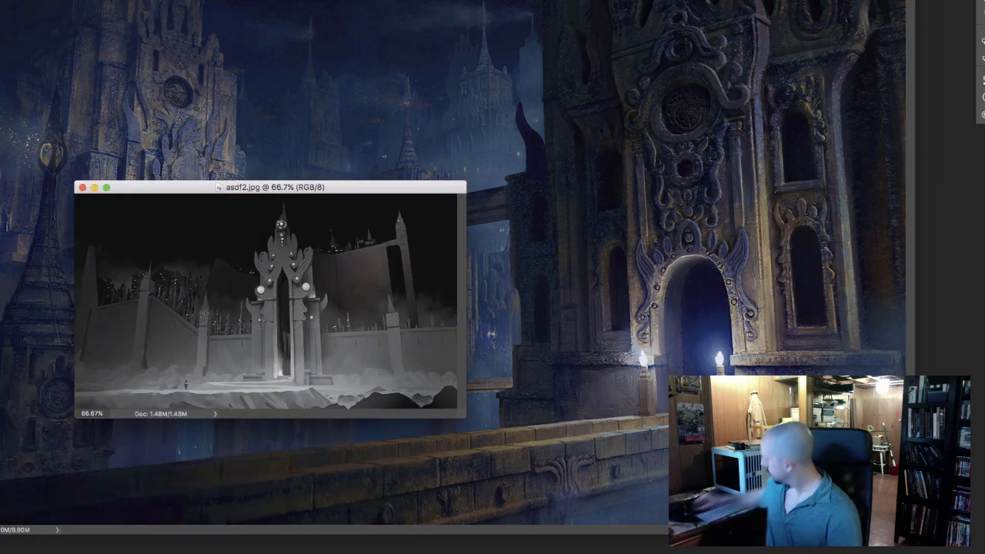
key("super+equal")
key("super+equal")
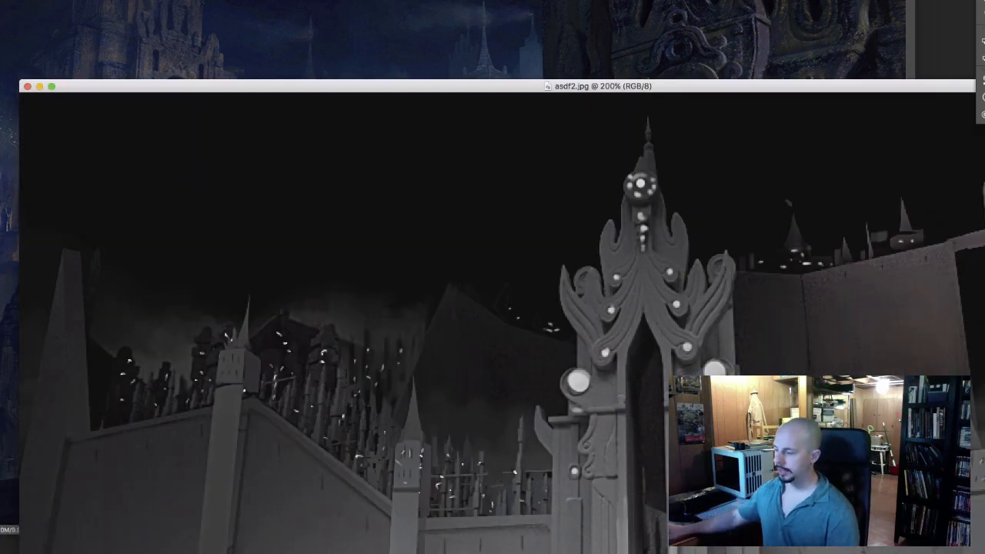
left_click_drag(225, 86, 121, 15)
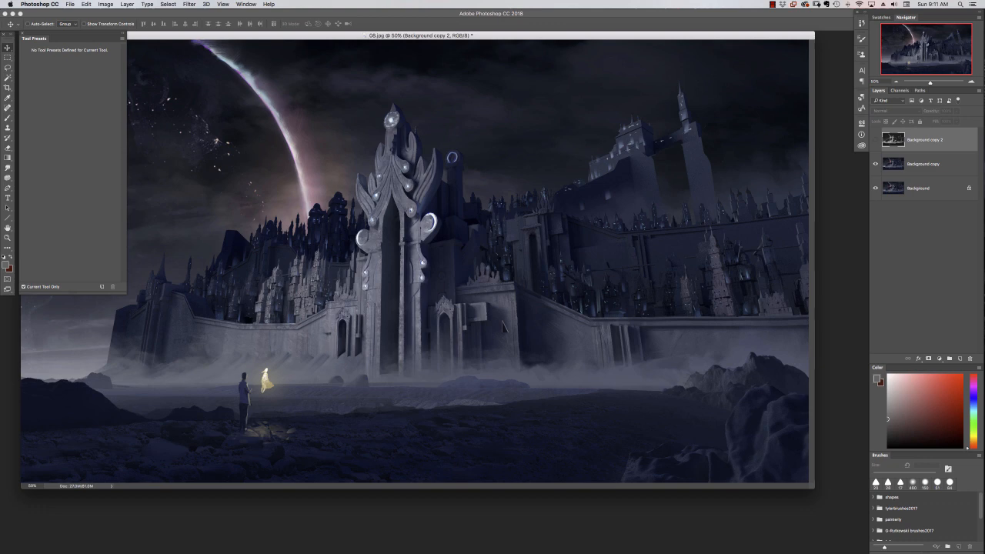
Add a layer above Background copy and paint small dark strokes over the towers left of the gate with a 12 px brush.
key("super+equal")
key("b")
left_click(940, 169)
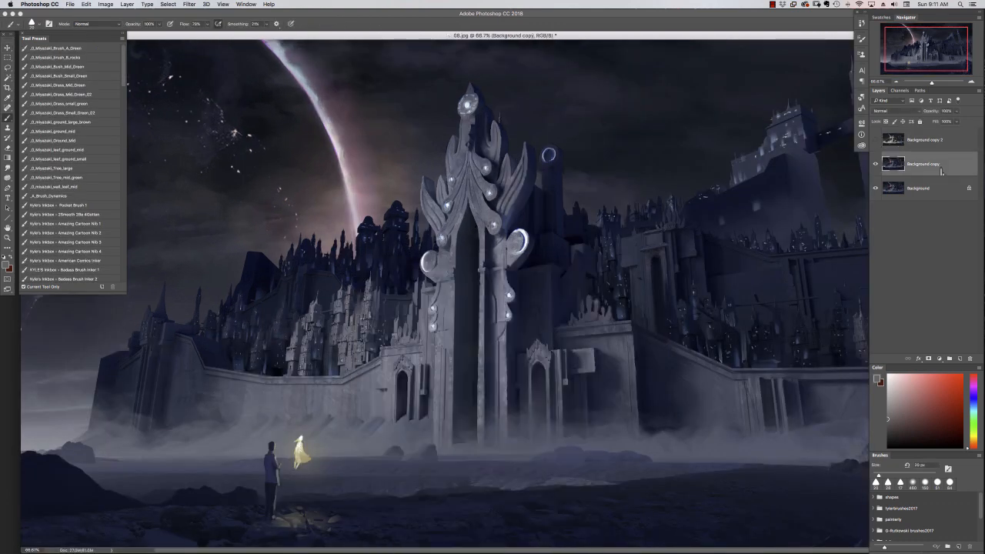
left_click(960, 359)
right_click(419, 323)
left_click(588, 423)
left_click_drag(475, 280, 460, 280)
left_click(331, 365, "alt")
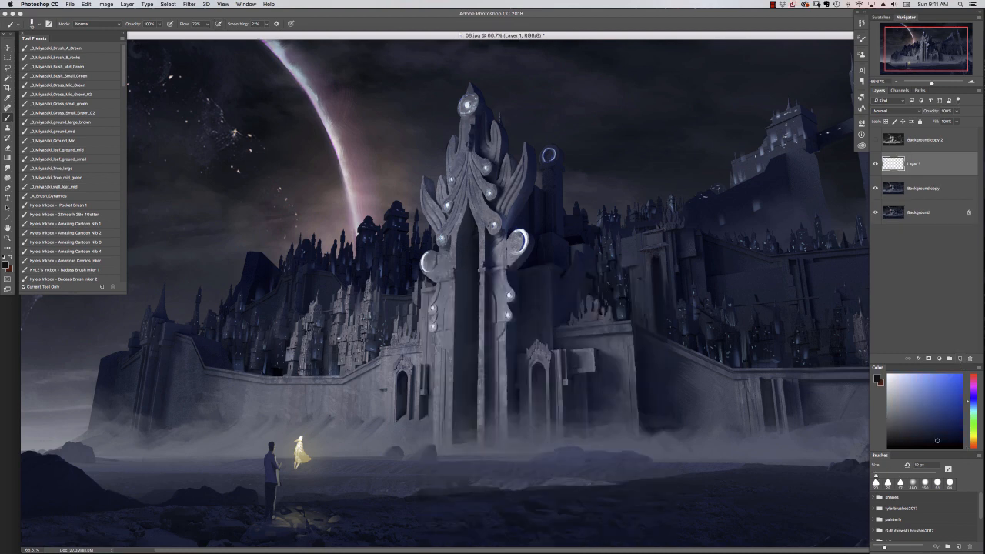
mouse_move(339, 323)
left_mouse_down()
mouse_move(340, 362)
mouse_move(341, 335)
mouse_move(343, 354)
left_mouse_up()
left_click(343, 338, "alt")
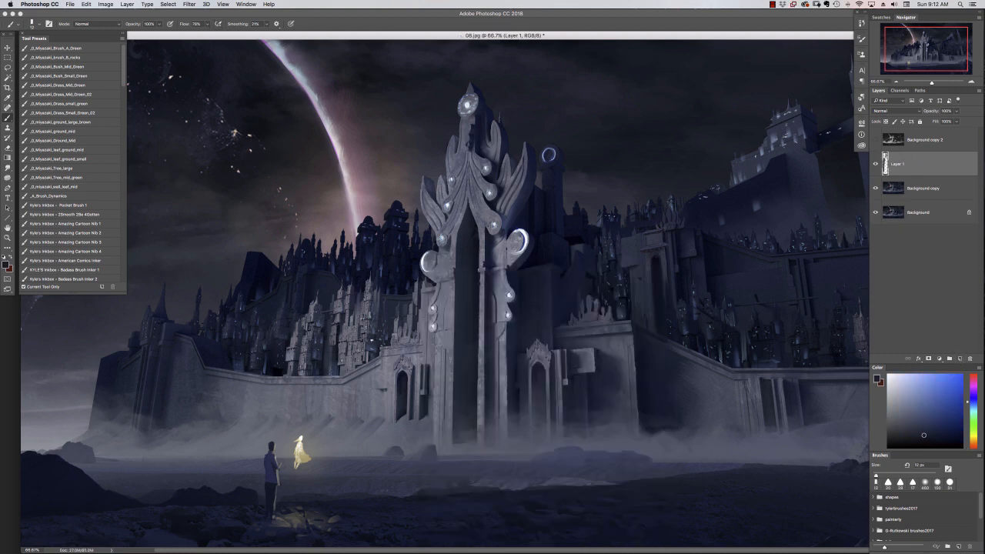
mouse_move(375, 325)
left_mouse_down()
mouse_move(376, 337)
mouse_move(389, 331)
left_mouse_up()
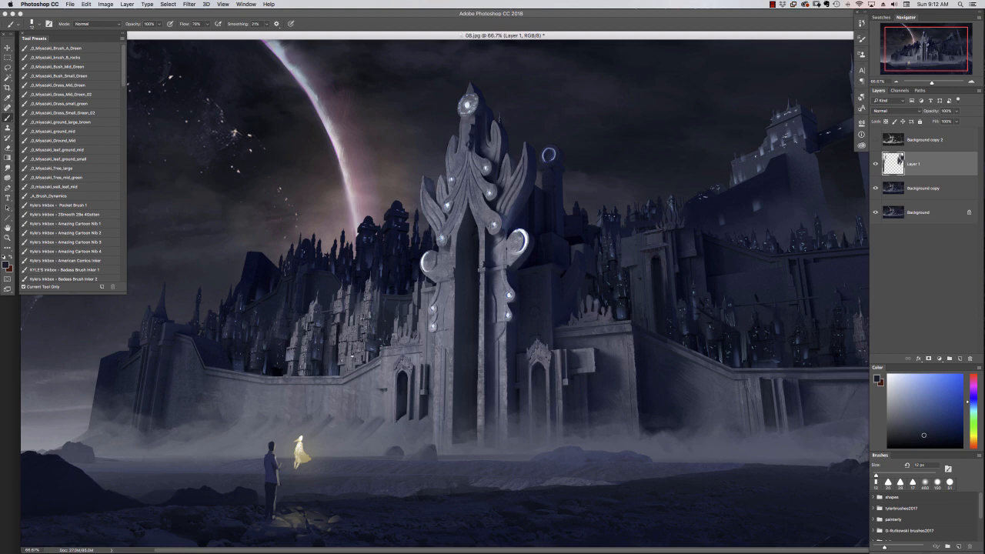
Show the greyscale Background copy 2, move Layer 1 above it, and outline the light towers left of the gate in blue.
left_click(876, 140)
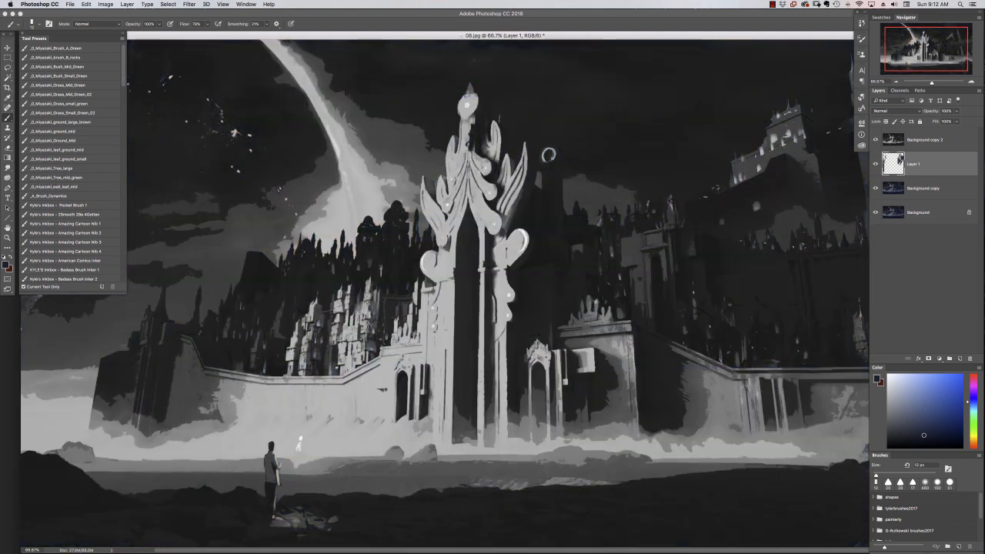
key("super+]")
left_click(949, 391)
mouse_move(340, 374)
left_mouse_down()
mouse_move(320, 301)
mouse_move(337, 377)
mouse_move(372, 280)
mouse_move(362, 360)
mouse_move(318, 369)
left_mouse_up()
left_click_drag(317, 355, 319, 370)
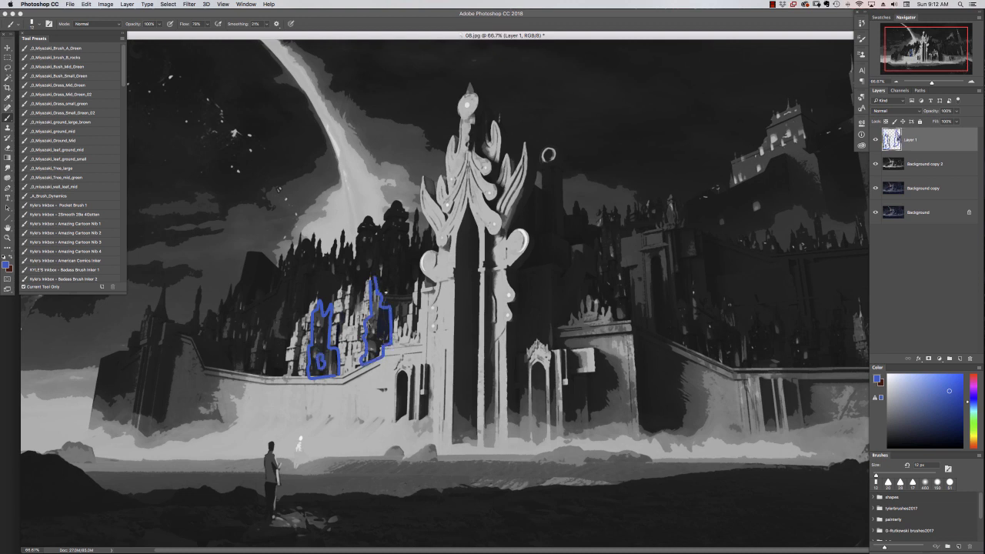
mouse_move(349, 287)
left_mouse_down()
mouse_move(351, 319)
mouse_move(351, 287)
left_mouse_up()
mouse_move(337, 301)
left_mouse_down()
mouse_move(340, 340)
mouse_move(343, 309)
left_mouse_up()
left_click_drag(305, 325, 299, 377)
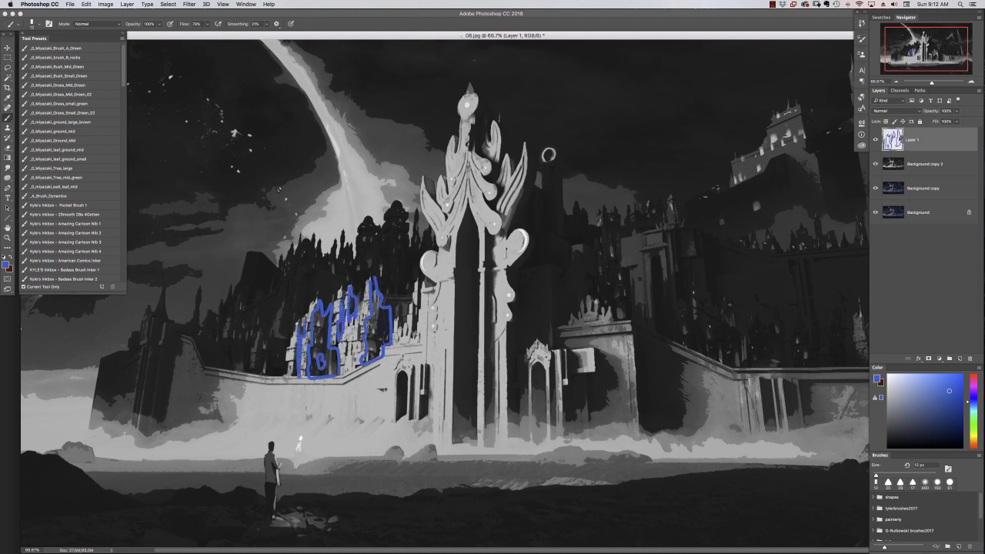
left_click(346, 352)
left_click(875, 140)
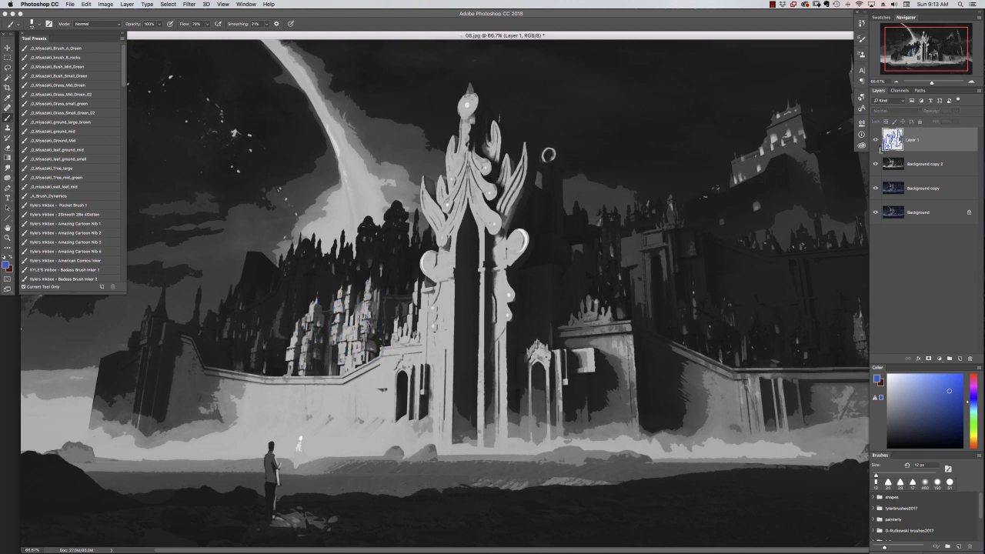
left_click(875, 140)
mouse_move(456, 147)
left_mouse_down()
mouse_move(397, 239)
mouse_move(446, 151)
left_mouse_up()
key("super+z")
left_click_drag(415, 353, 409, 356)
key("super+z")
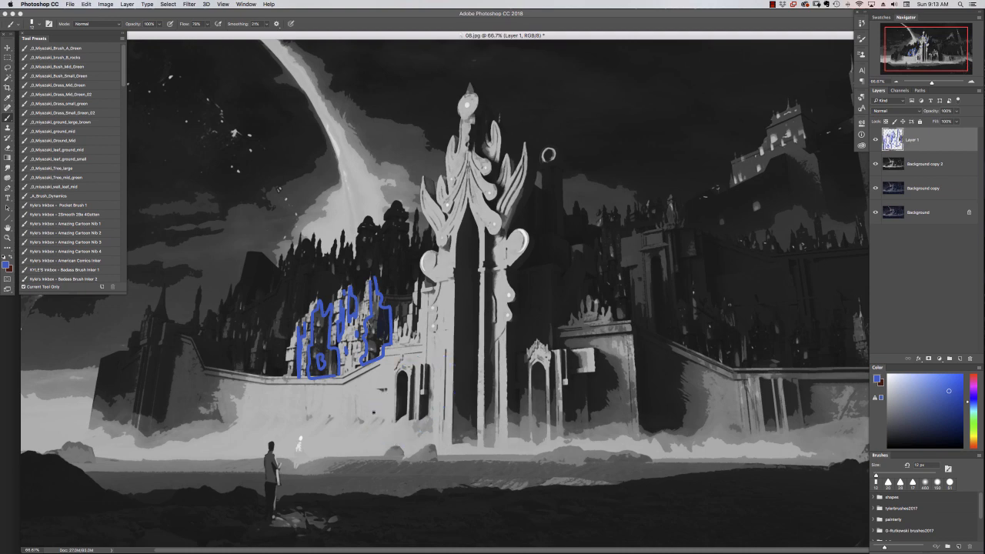
Hide the blue outlines and the greyscale Background copy 2, and add a new layer on top.
left_click(875, 140)
left_click(875, 164)
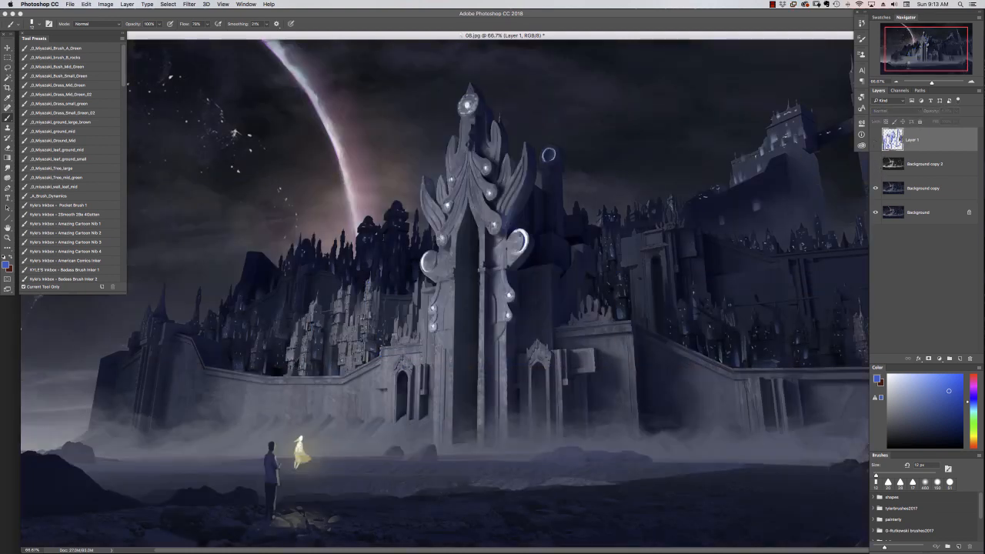
left_click(303, 338, "alt")
left_click(257, 371)
key("Return")
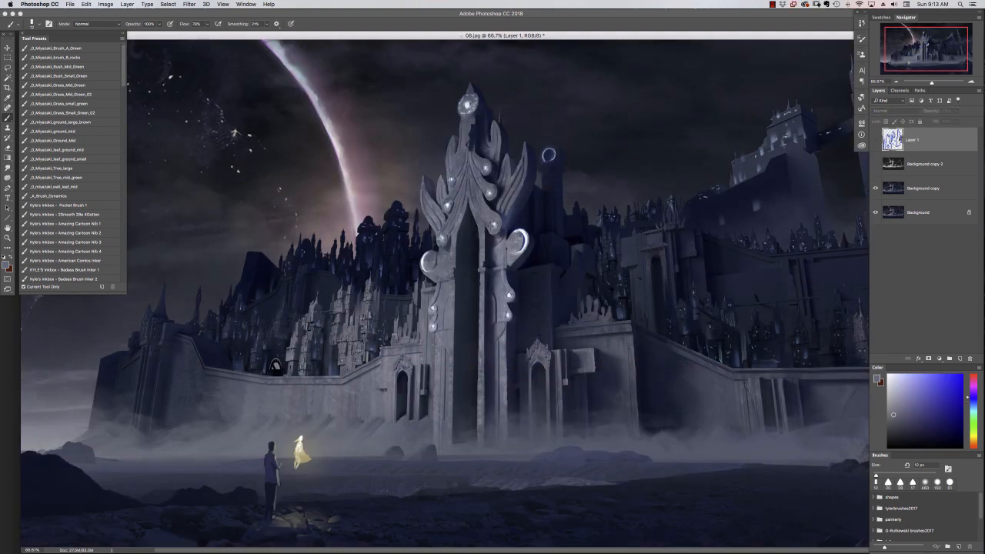
key("alt+shift+super+n")
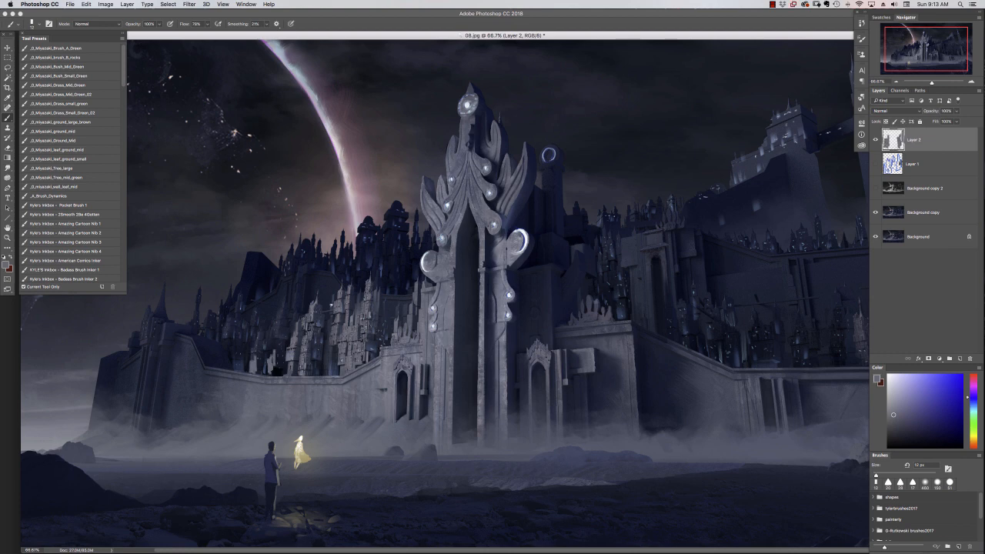
Trace the city skyline and its spires on both sides of the gate in blue.
left_click_drag(248, 376, 248, 383)
mouse_move(239, 283)
left_mouse_down()
mouse_move(286, 248)
mouse_move(402, 216)
left_mouse_up()
mouse_move(579, 200)
left_mouse_down()
mouse_move(579, 215)
mouse_move(606, 223)
left_mouse_up()
left_click_drag(650, 208, 651, 221)
left_click_drag(300, 212, 301, 251)
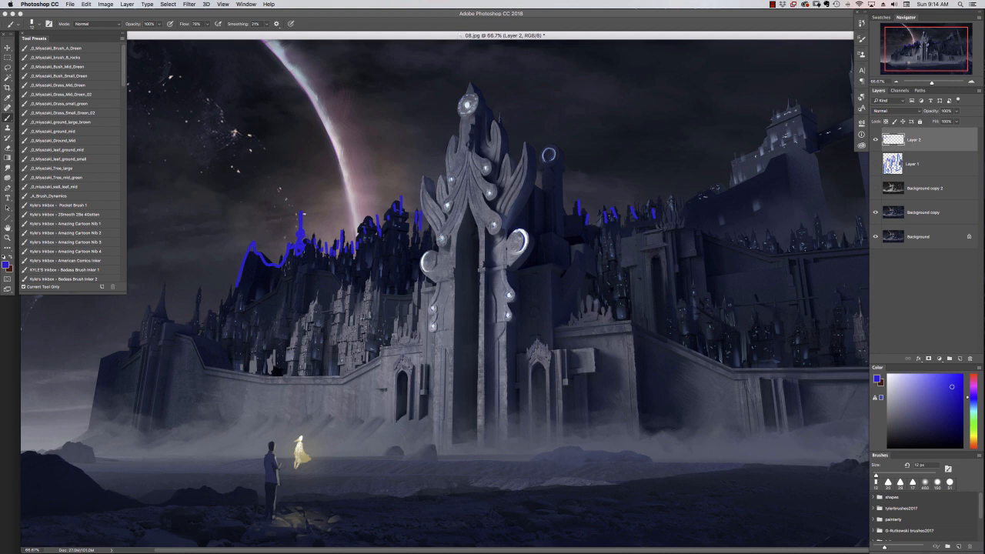
Undo the last skyline strokes and delete both annotation layers, Layer 1 and Layer 2.
key("super+alt+z")
key("super+alt+z")
key("super+alt+z")
key("super+alt+z")
key("super+alt+z")
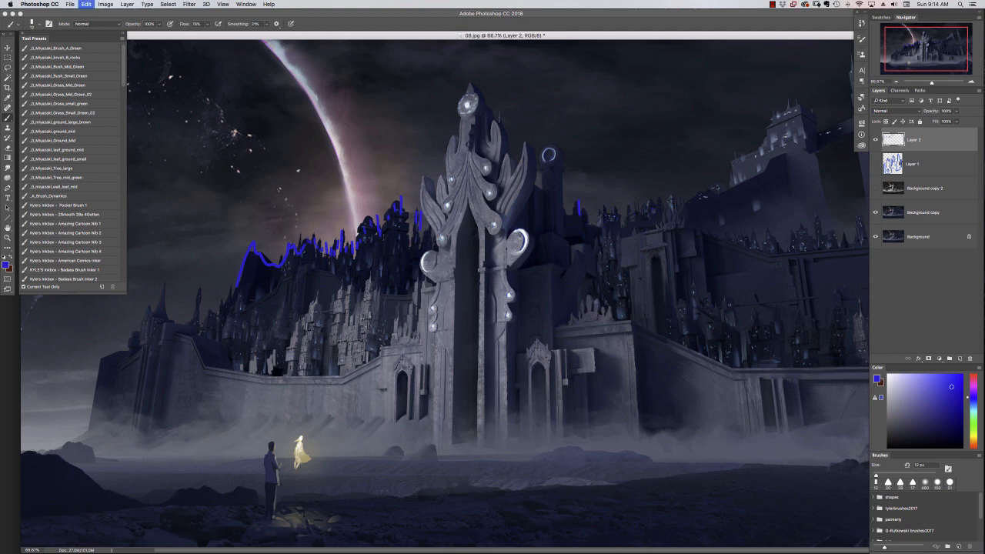
left_click(927, 166, "shift")
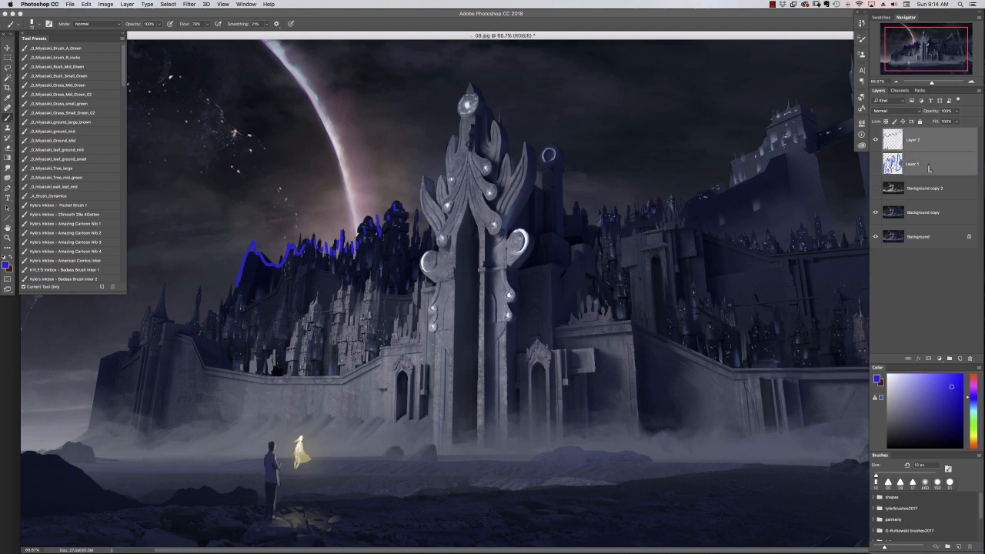
left_click(970, 359)
left_click(556, 170)
key("super+minus")
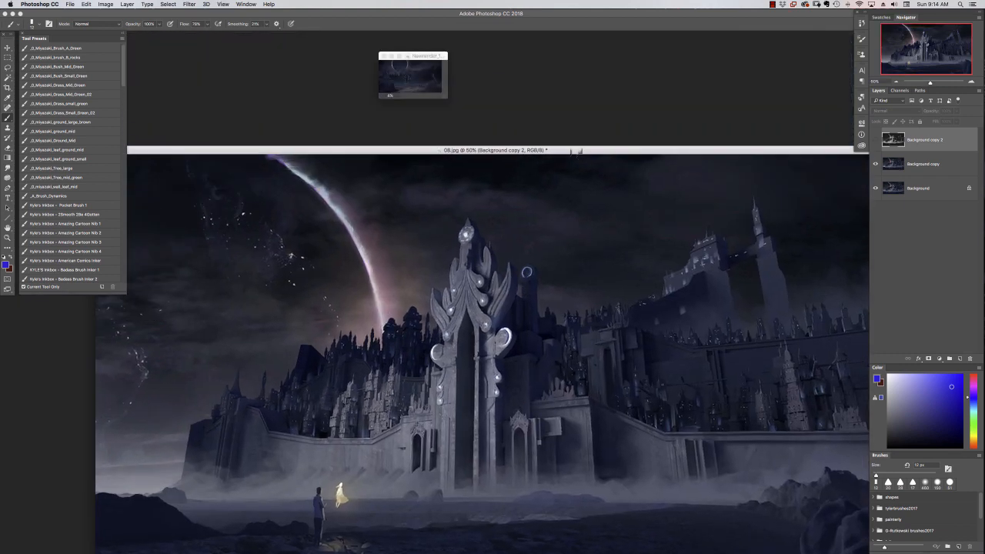
Circle the open sky areas in purple on a new top layer, and undo the circles.
key("super+shift+alt+n")
mouse_move(431, 175)
left_mouse_down()
mouse_move(559, 268)
mouse_move(792, 179)
mouse_move(827, 189)
left_mouse_up()
left_click_drag(277, 262, 142, 297)
key("super+minus")
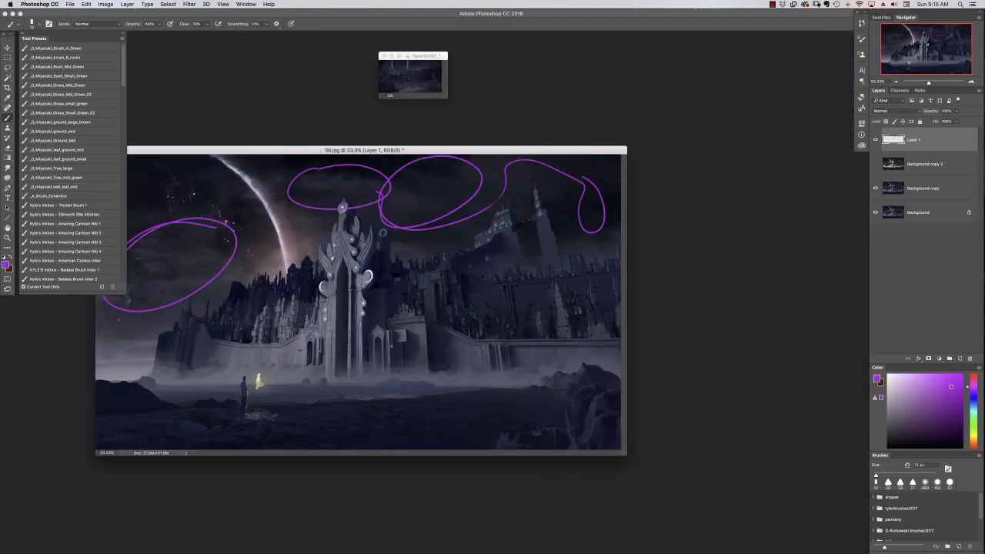
key("super+alt+z")
key("super+alt+z")
key("super+alt+z")
Smudge the city area right of the gate on Background copy, using a textured 300 px Smudge tool preset.
key("r")
left_click(916, 194)
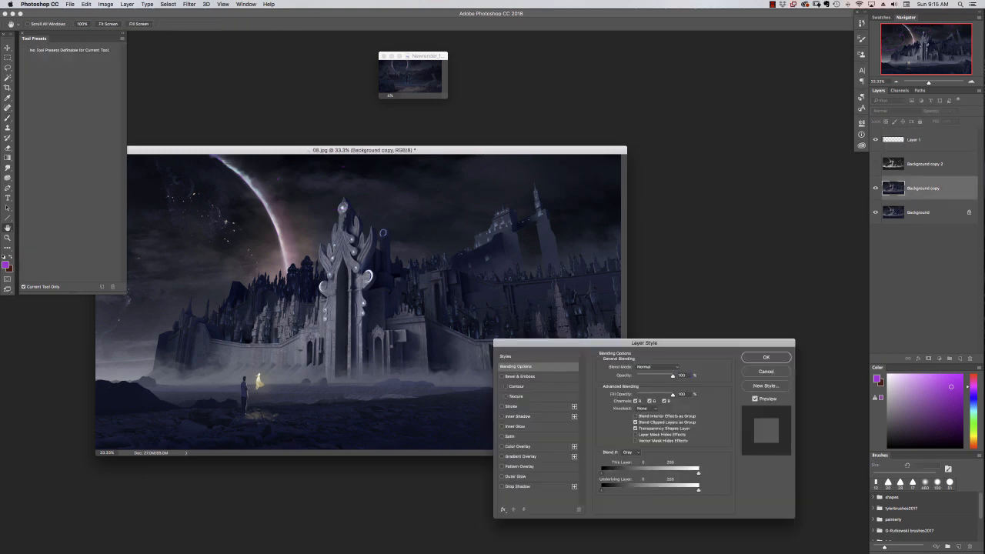
left_click(765, 372)
key("f")
key("super+plus")
left_click(57, 122)
left_click(861, 39)
left_click(59, 105)
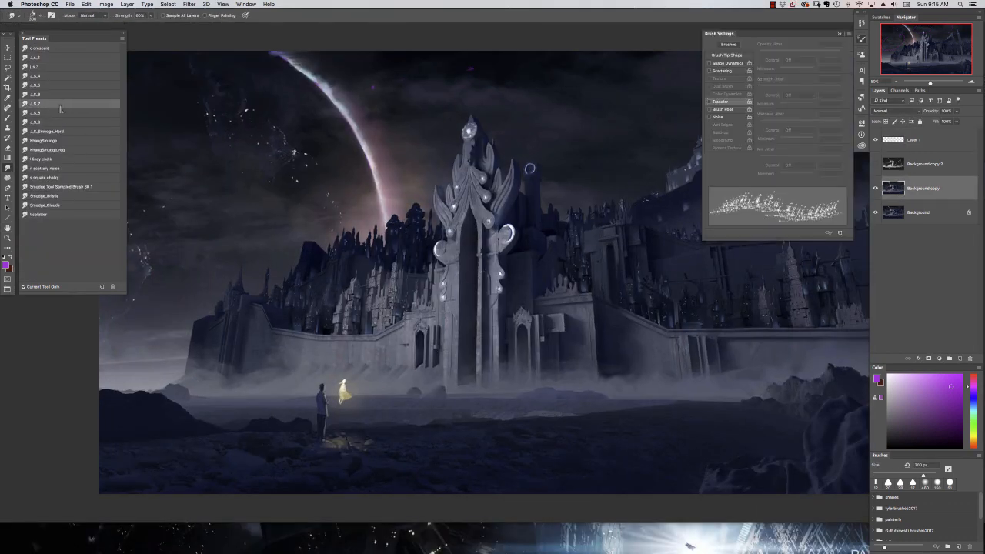
left_click(61, 114)
left_click_drag(667, 238, 520, 341)
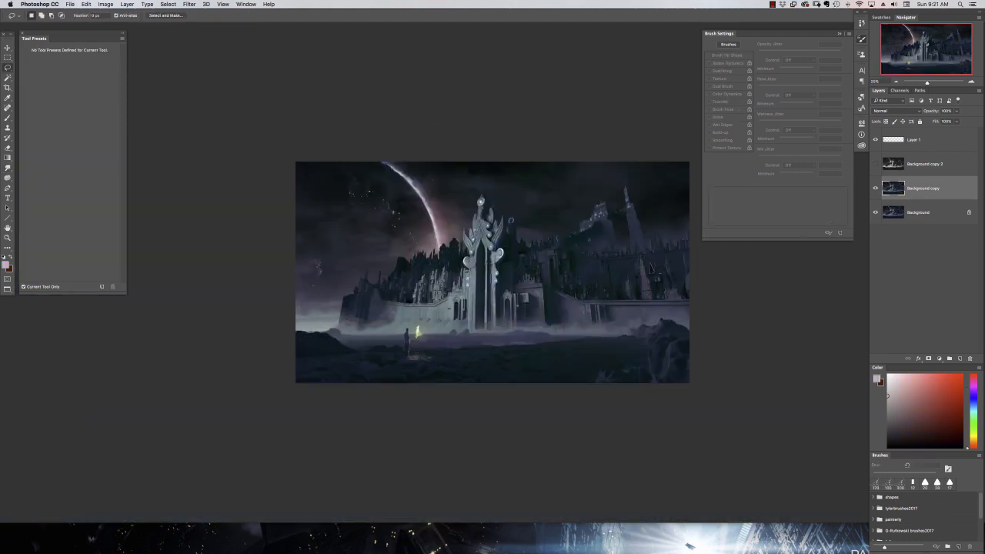
Show the greyscale Background copy 2 and make a Color Range selection from its sampled tones.
left_click(875, 164)
left_click(924, 164)
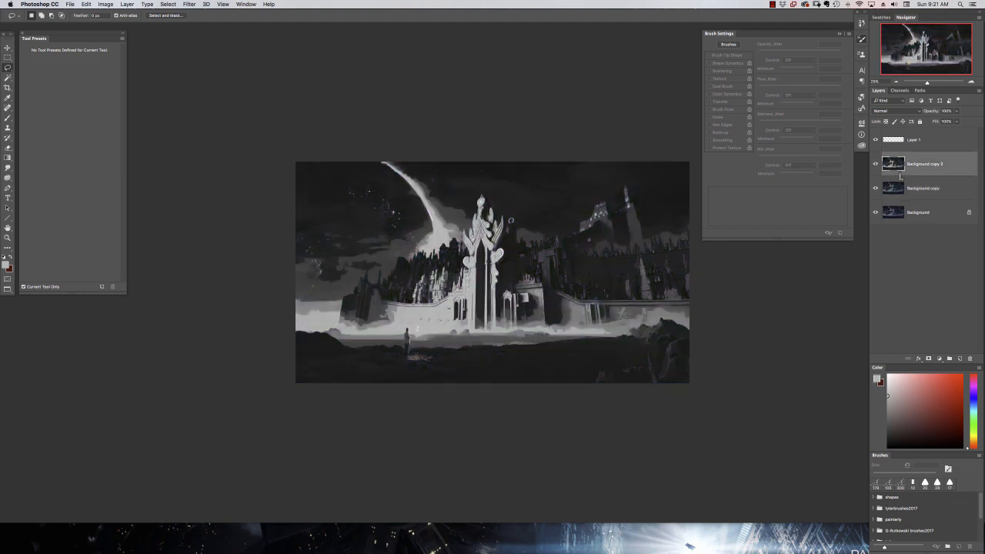
left_click(168, 4)
left_click(185, 55)
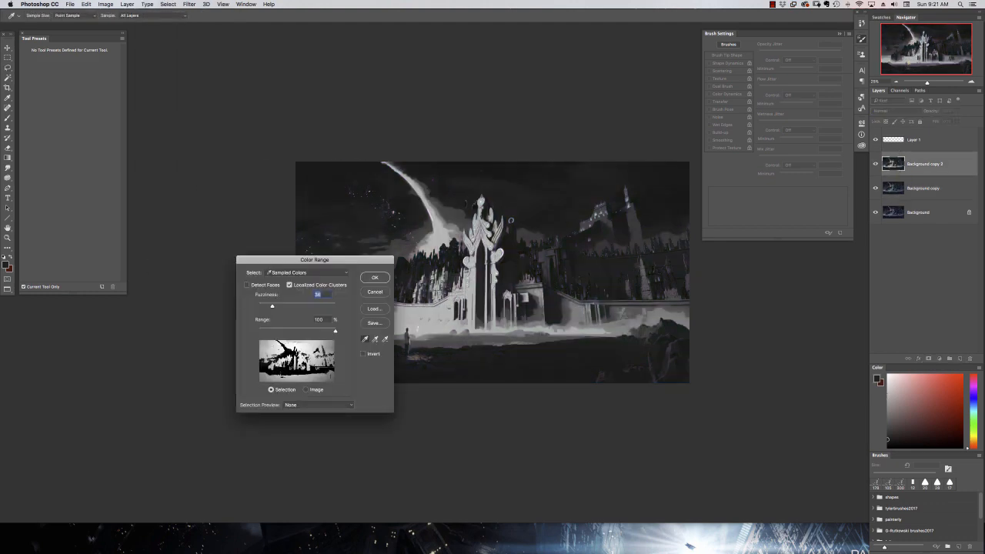
left_click(374, 278)
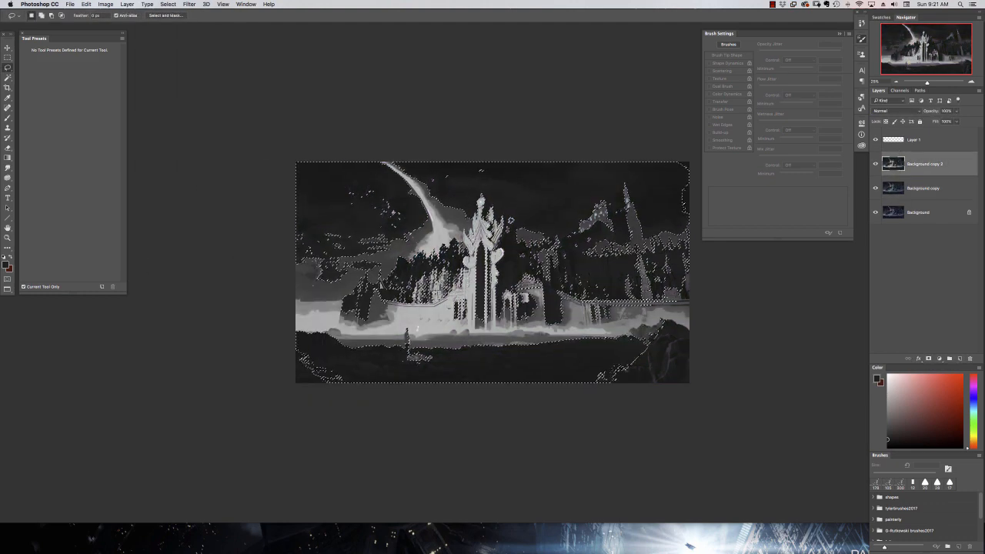
Hide Background copy 2, add a layer above Background copy, and draw a dark brown gradient inside the selection.
left_click(875, 164)
left_click(923, 189)
left_click(959, 358)
key("b")
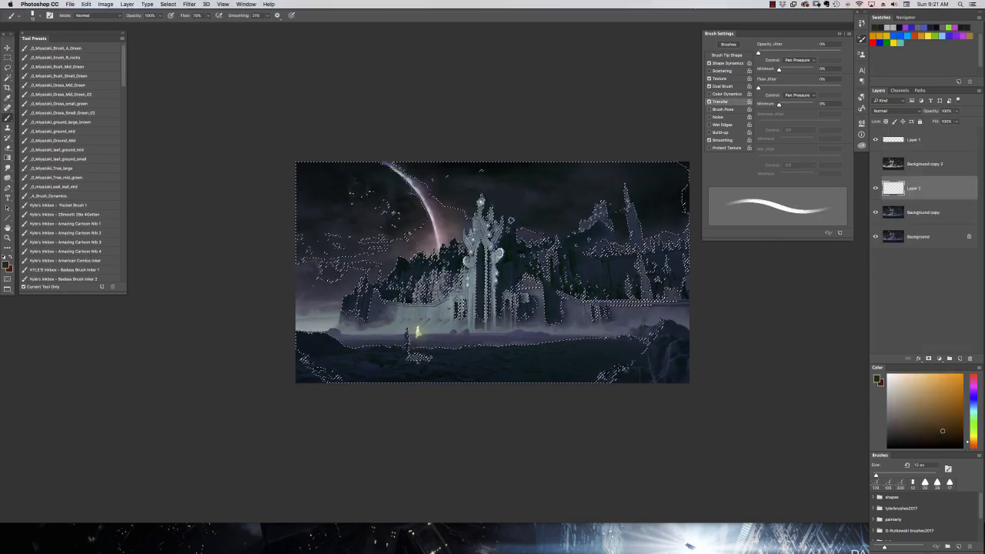
key("g")
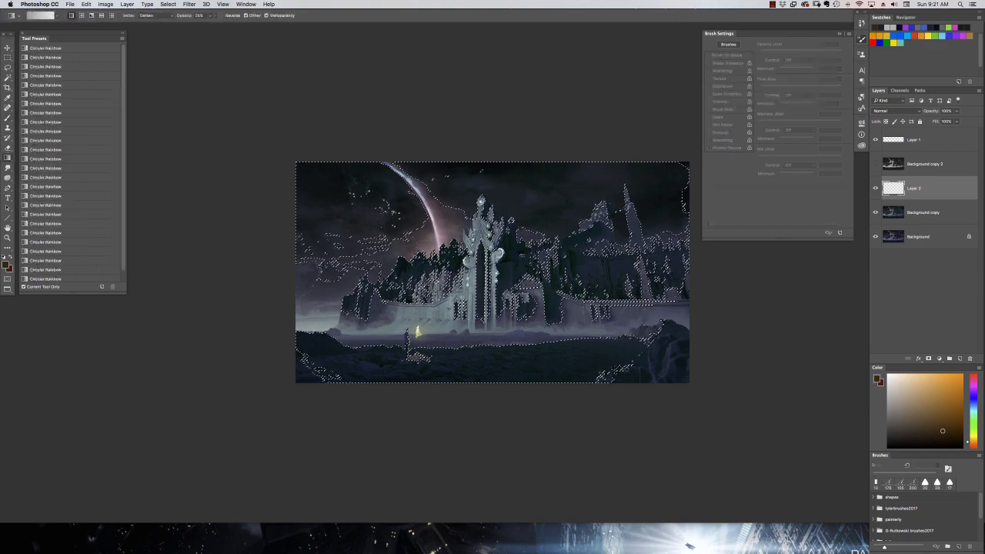
mouse_move(490, 100)
left_mouse_down()
mouse_move(469, 348)
mouse_move(471, 296)
mouse_move(420, 282)
left_mouse_up()
Set the gradient opacity to 100% and draw another dark brown gradient down through the selected sky.
left_click(156, 15)
left_click(148, 14)
left_click(210, 15)
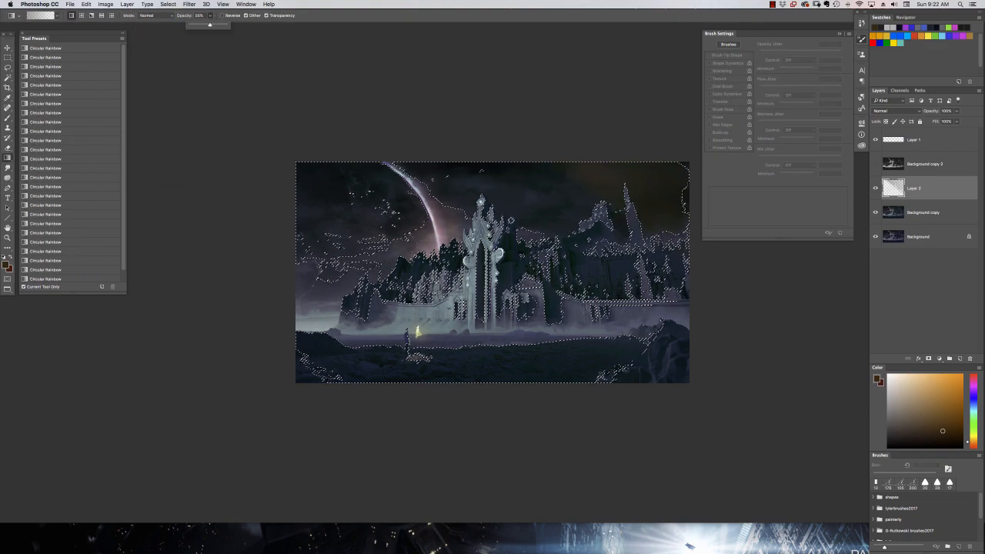
left_click_drag(210, 24, 232, 24)
left_click_drag(499, 139, 526, 441)
Shift the foreground colour to a brighter reddish brown and draw further gradients down over the selected sky.
left_click(973, 446)
left_click(939, 435)
left_click_drag(505, 88, 490, 346)
left_click(948, 425)
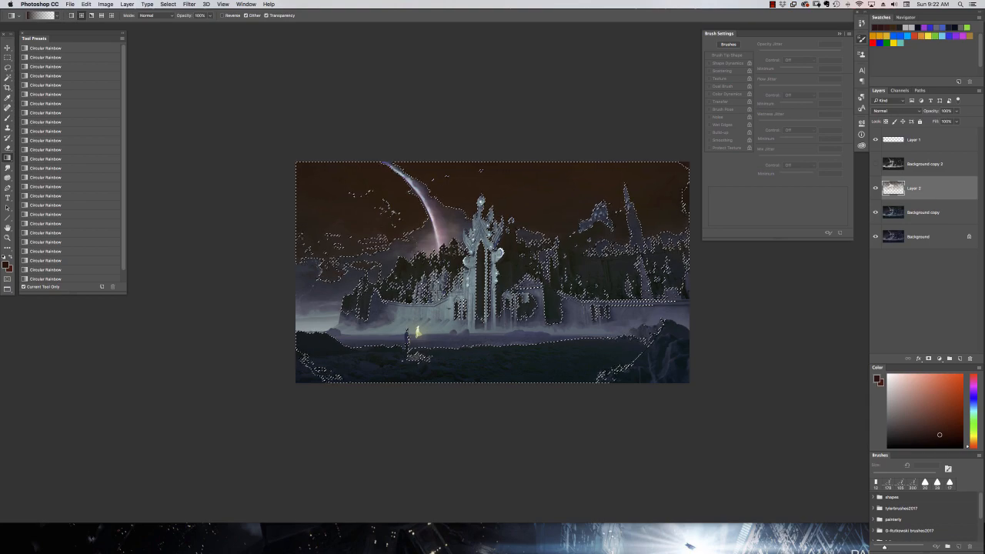
left_click_drag(424, 93, 462, 356)
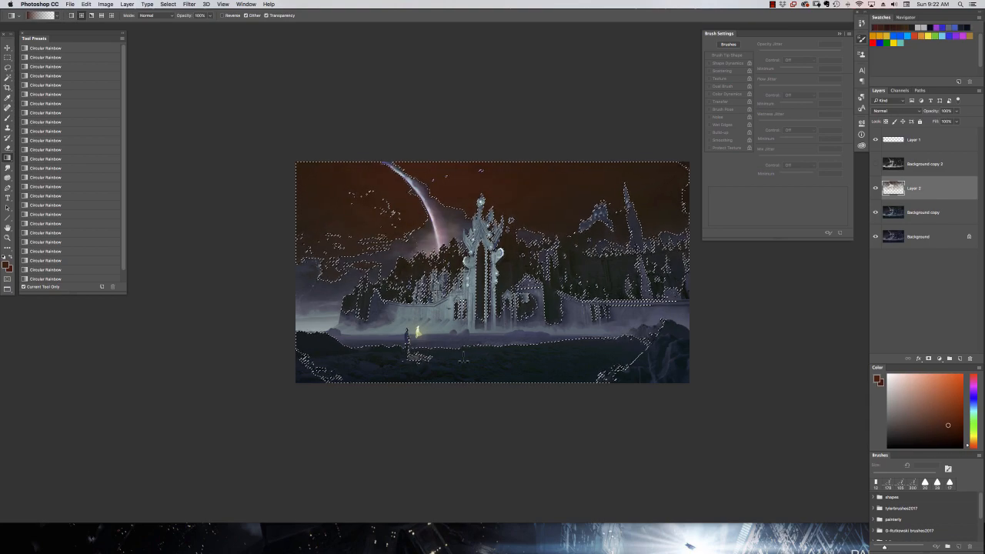
Clear the sky selection.
key("super+d")
left_click(918, 359)
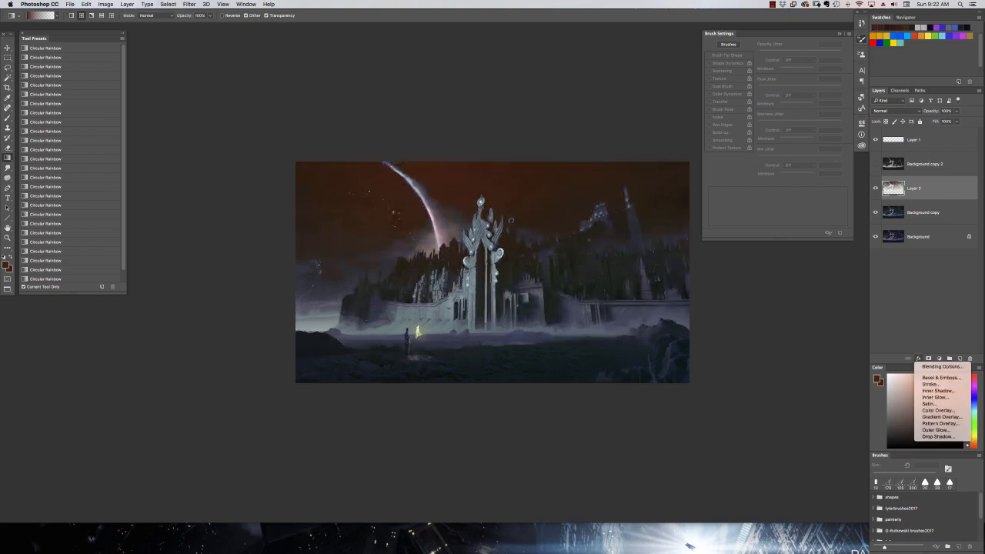
left_click(935, 367)
left_click_drag(614, 490, 602, 490)
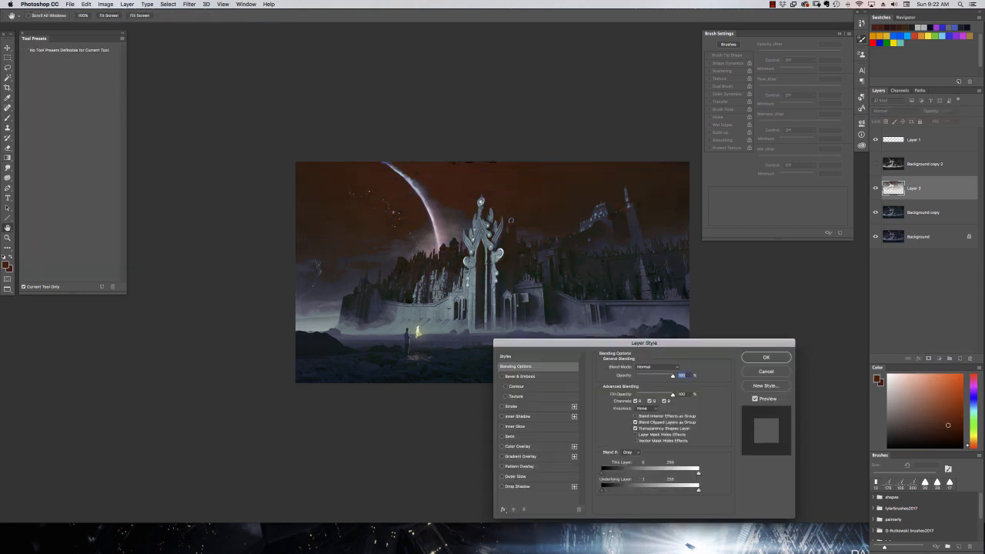
left_click_drag(668, 489, 601, 473)
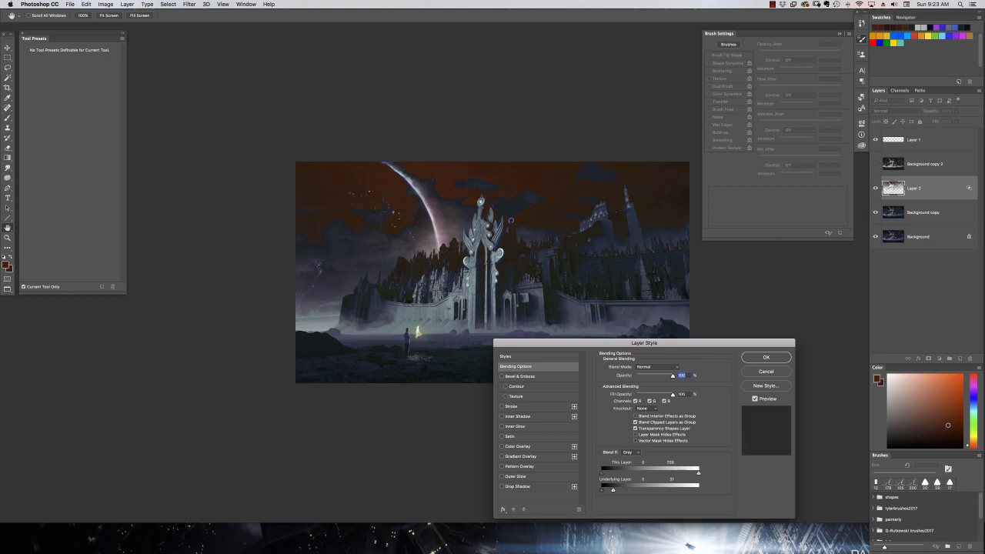
left_click(763, 371)
left_click(918, 358)
left_click(928, 359)
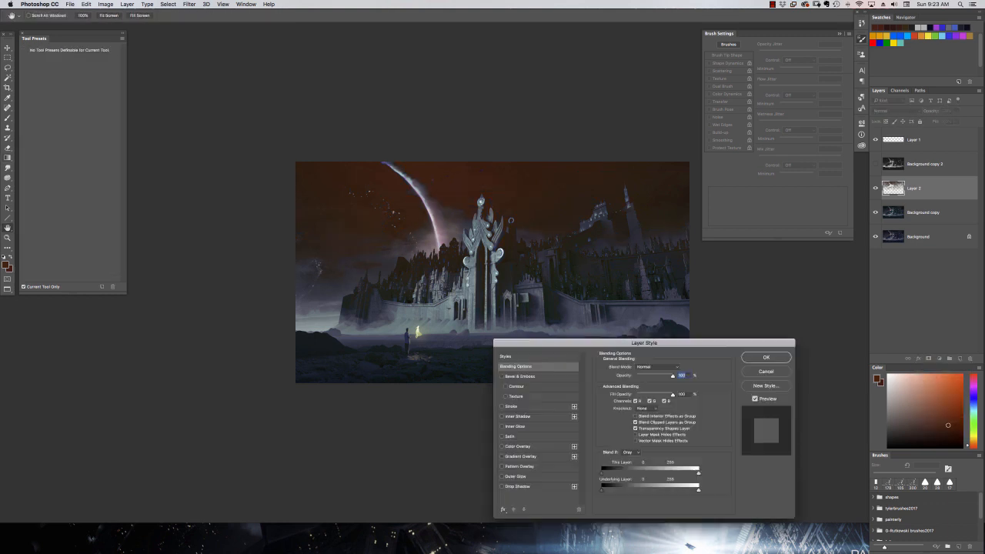
mouse_move(698, 491)
left_mouse_down()
mouse_move(686, 490)
mouse_move(699, 490)
left_mouse_up()
left_click(764, 372)
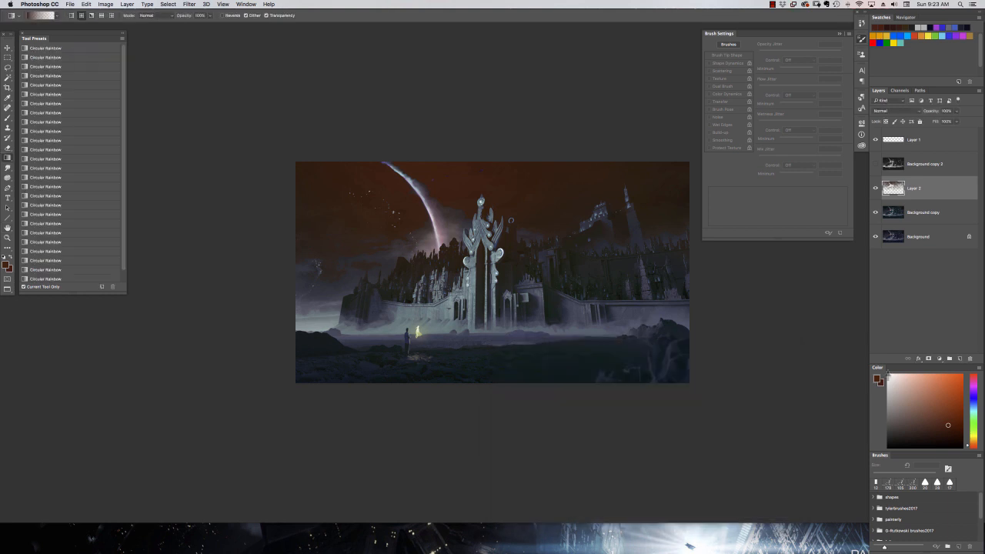
Blend Layer 2's reddish gradient into the sky by splitting its Underlying Layer Blend If sliders, and lower the layer's fill.
left_click(919, 358)
left_click(921, 367)
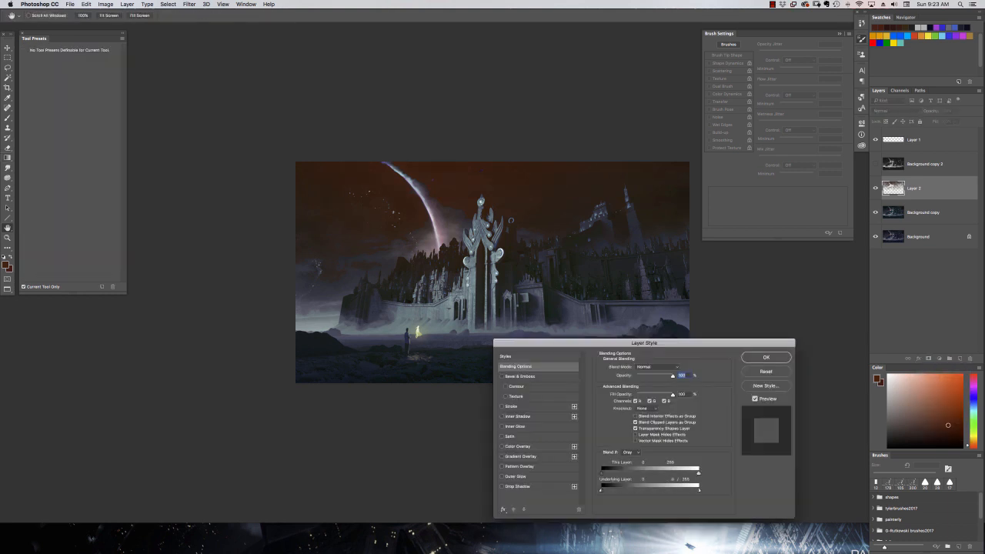
left_click_drag(602, 490, 637, 490)
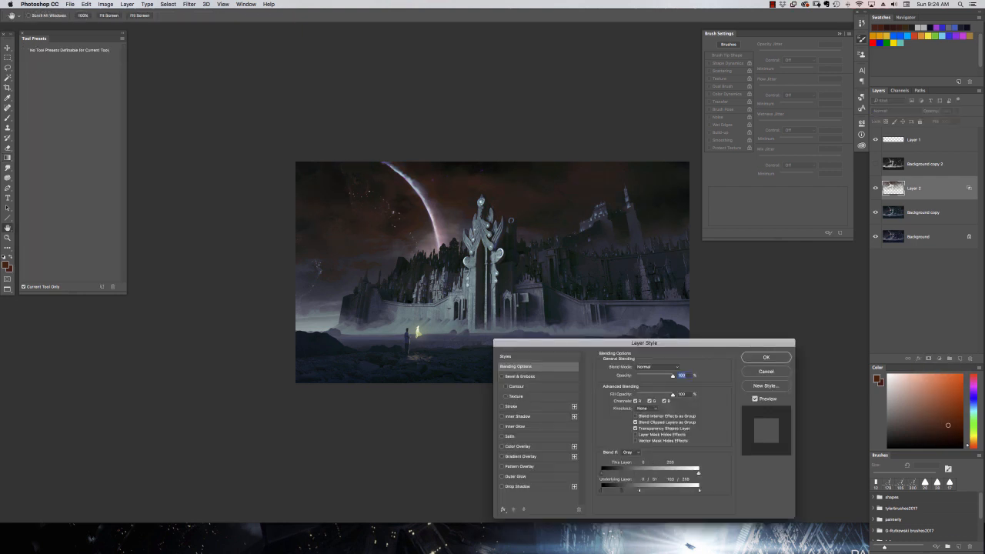
left_click_drag(687, 490, 638, 490)
key("Return")
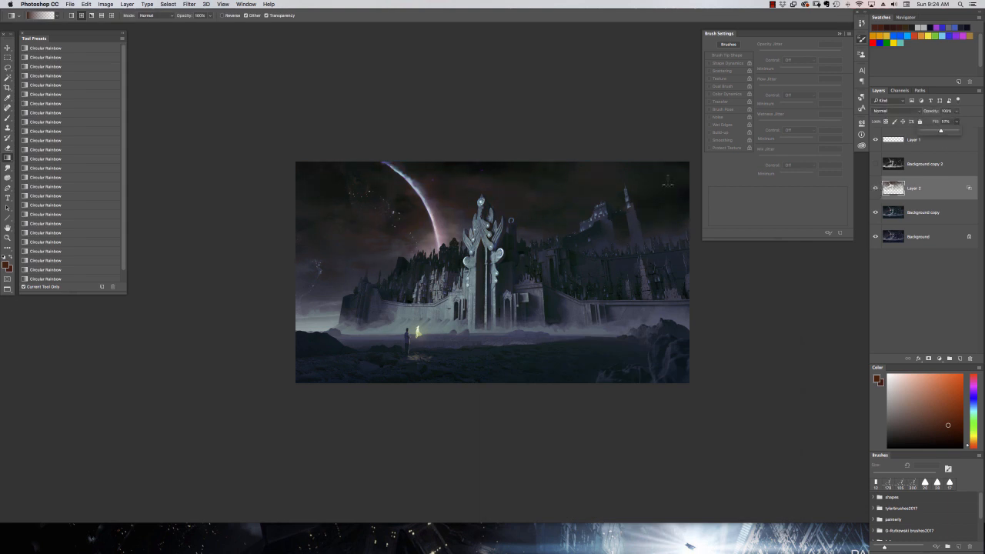
Add a new layer above Layer 2 and make a Color Range selection from tones sampled in the painting's sky.
left_click(948, 358)
left_click(168, 4)
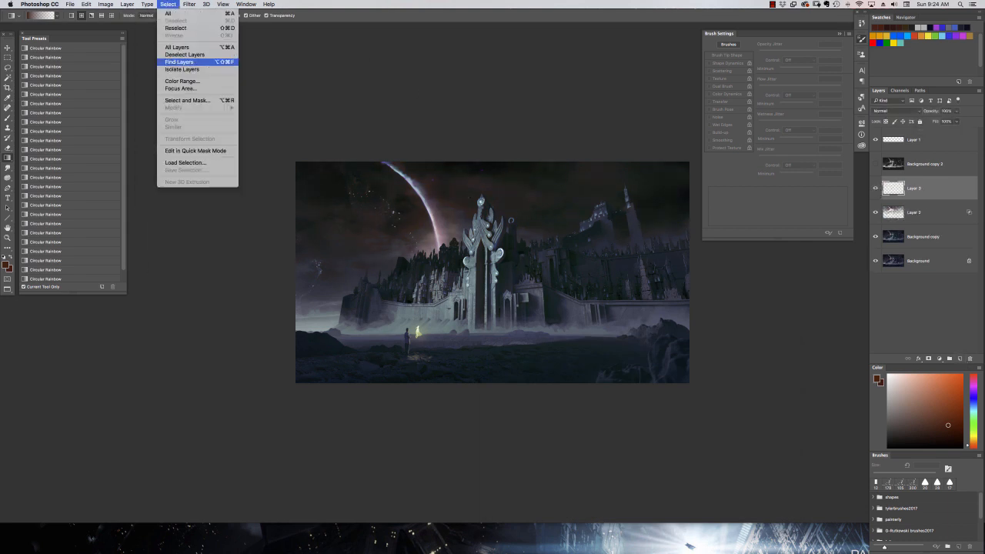
left_click(184, 81)
left_click(687, 191)
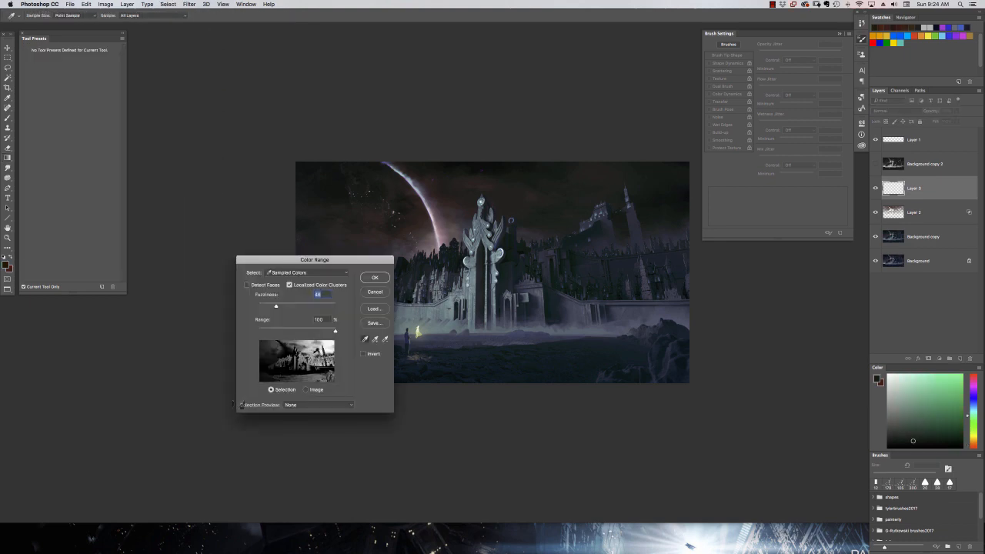
key("Return")
Draw a dark green gradient diagonally from the sky's upper-right corner through the selection, and deselect.
key("g")
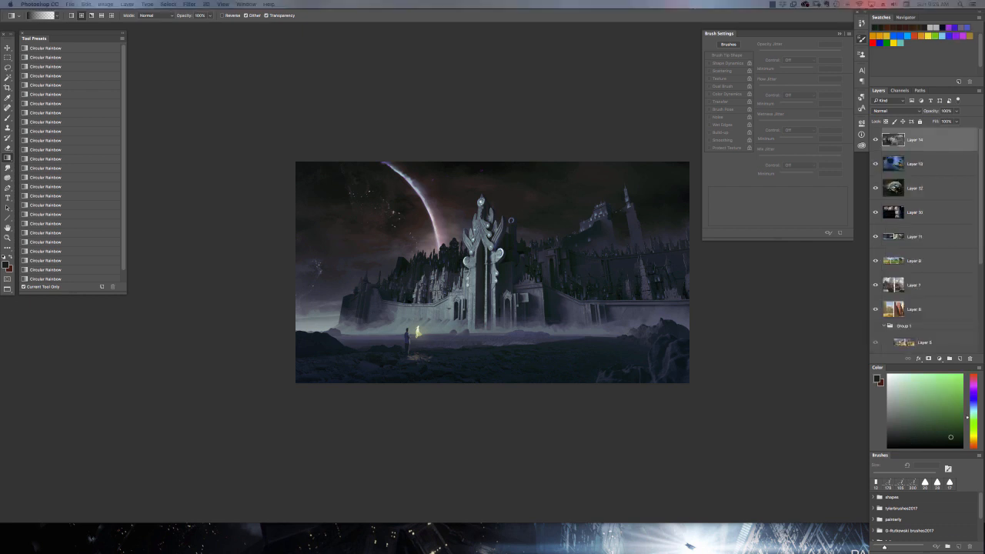
left_click_drag(671, 83, 331, 333)
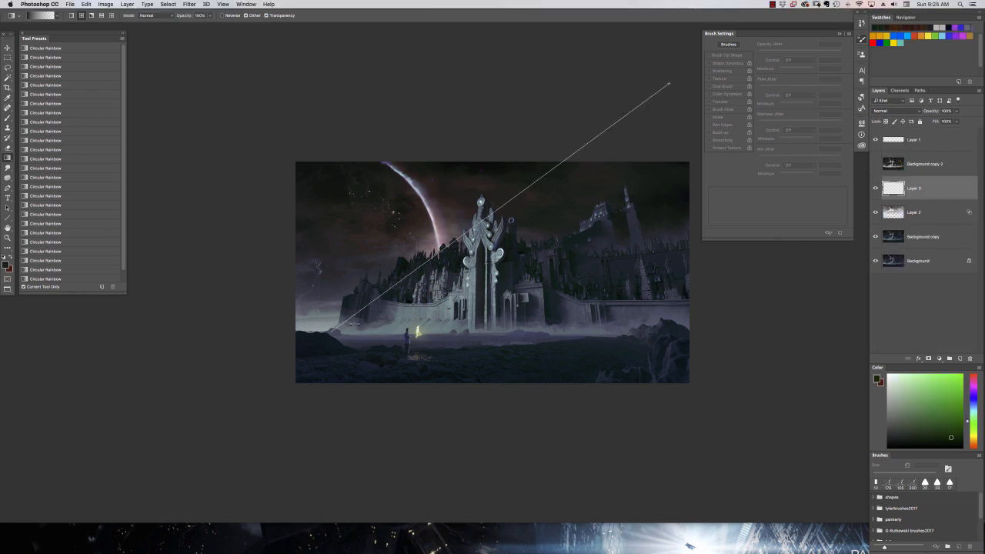
scroll(452, 385, "right", 5)
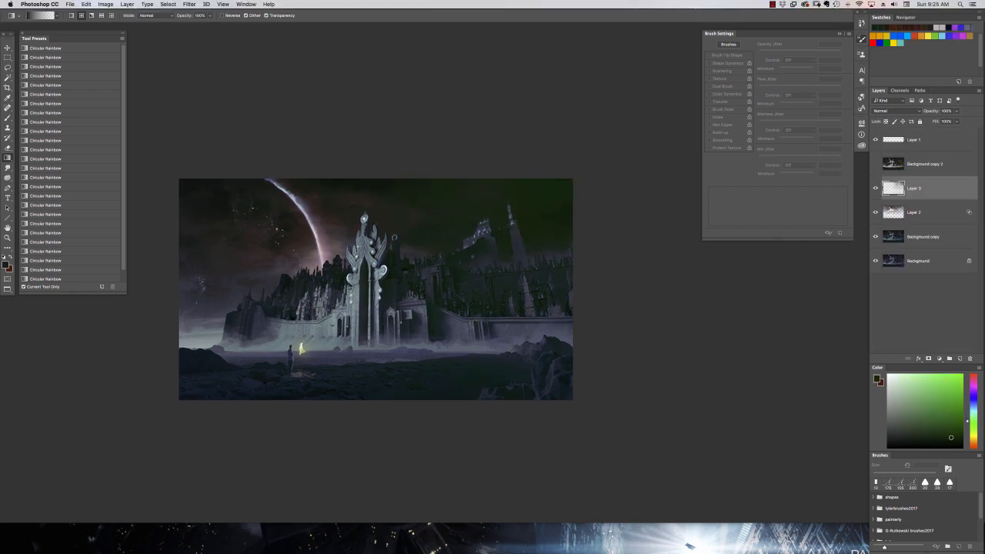
Set Layer 3 to the Darken blend mode with a fill of 43%.
left_click(897, 111)
left_click(893, 127)
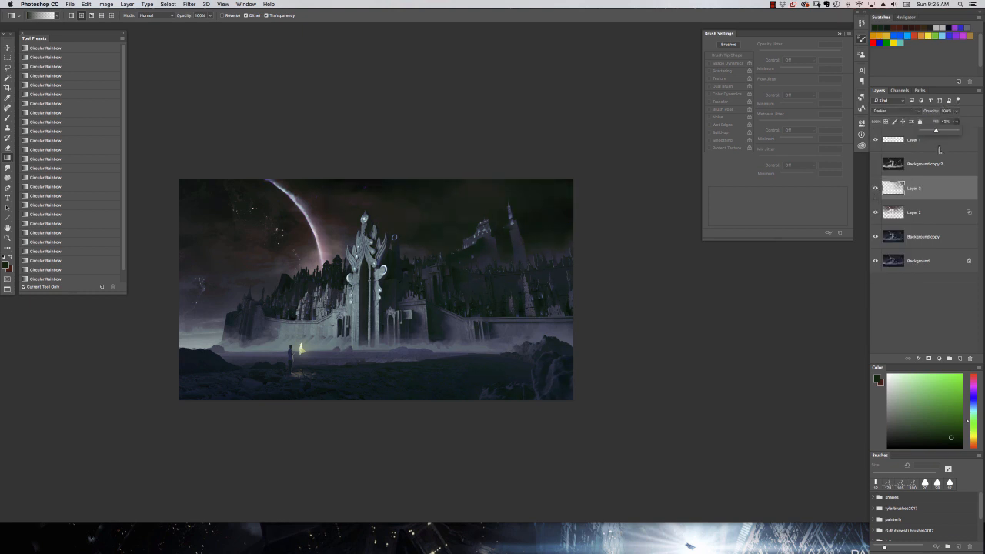
left_click_drag(383, 334, 430, 338)
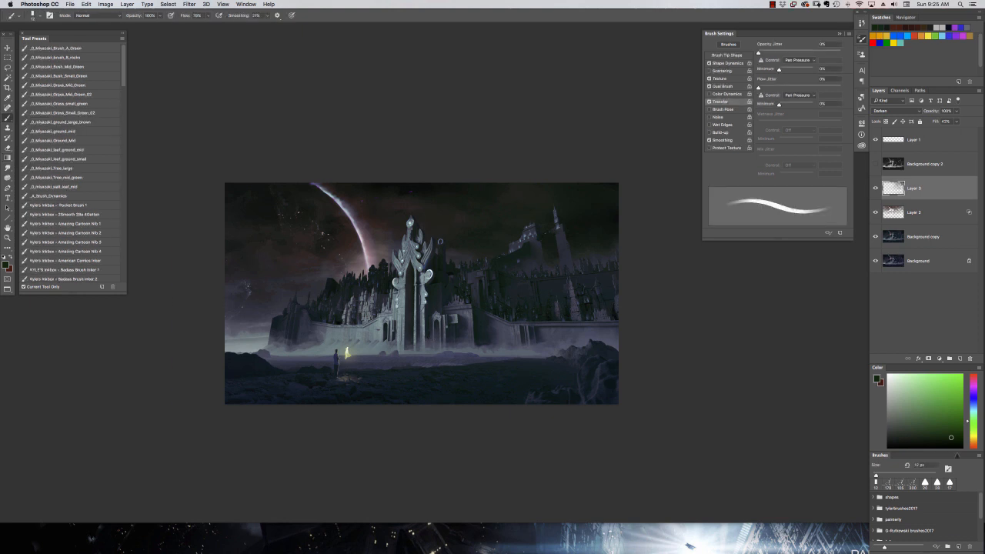
Add a new layer above Layer 3 and choose a textured brush enlarged to 150 px.
right_click(511, 220)
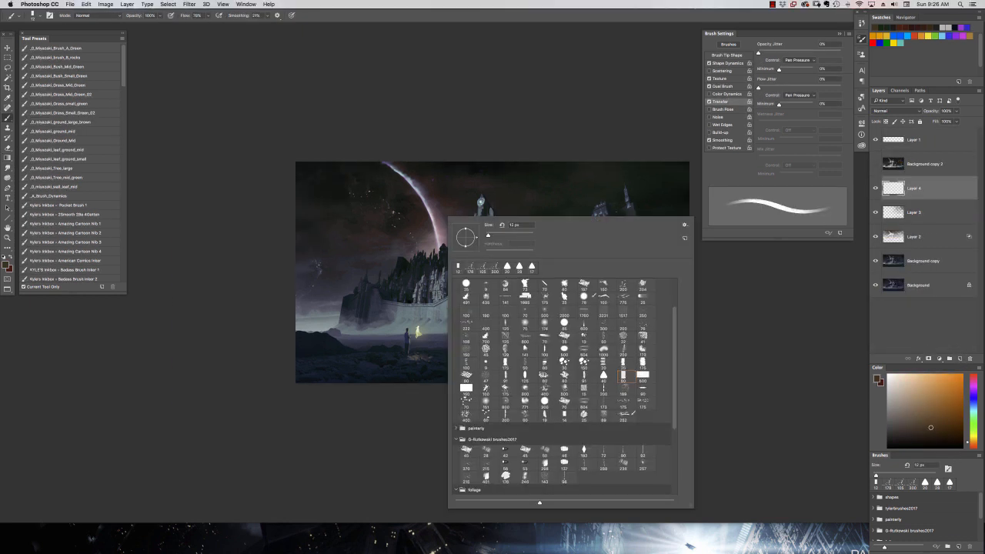
scroll(513, 440, "down", 3)
left_click(510, 436)
left_click(497, 189)
key("bracketright")
key("bracketright")
key("bracketright")
Paint muted brown and reddish texture over the sky beside the moon crescent and around its lower end.
mouse_move(423, 195)
left_mouse_down()
mouse_move(451, 158)
mouse_move(459, 207)
mouse_move(426, 178)
left_mouse_up()
left_click(432, 196)
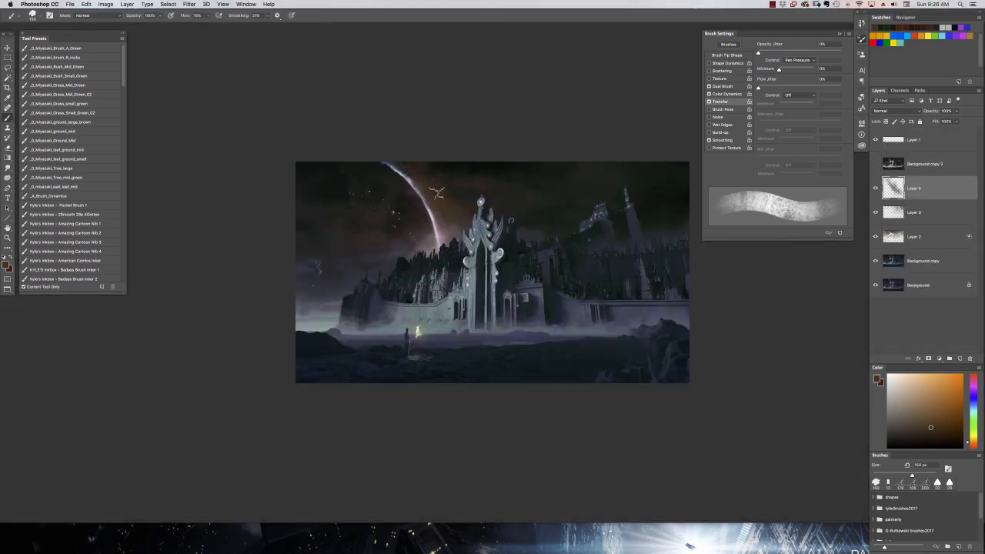
left_click(430, 171, "alt")
left_click(443, 206, "alt")
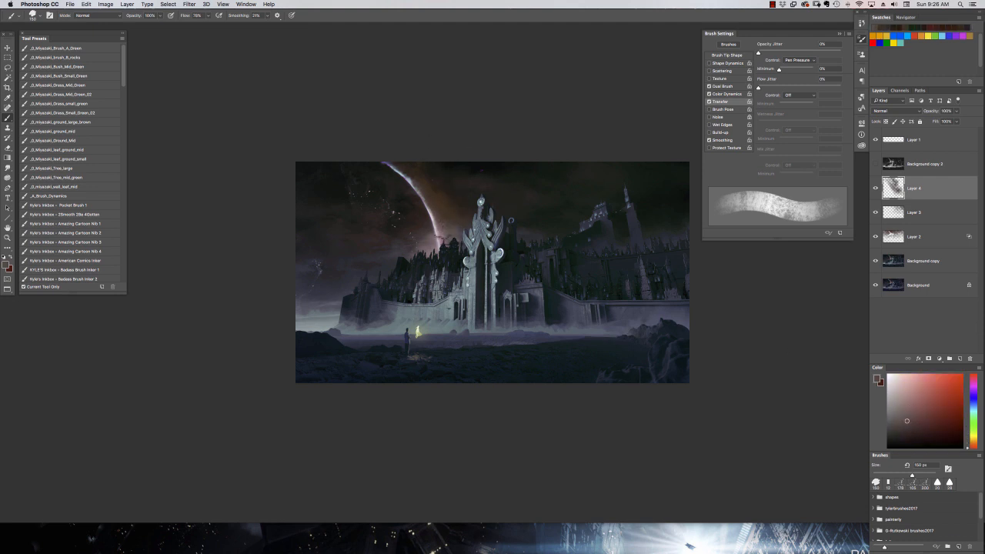
left_click(442, 241, "alt")
left_click(439, 235, "alt")
mouse_move(443, 238)
left_mouse_down()
mouse_move(440, 220)
mouse_move(451, 237)
mouse_move(441, 225)
mouse_move(442, 243)
left_mouse_up()
left_click(449, 231, "alt")
left_click(448, 226, "alt")
Reduce the textured brush to 44 px and dab reddish tones into the sky beside the crescent's base.
right_click(443, 227)
double_click(507, 467)
left_click(446, 239, "alt")
left_click(446, 236, "alt")
left_click(447, 230, "alt")
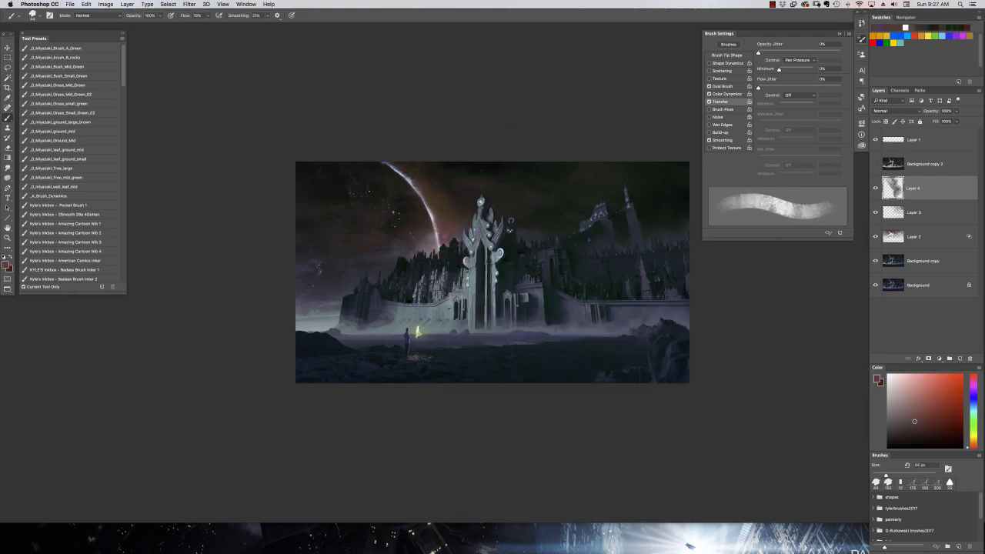
Stamp the visible layers into a new merged layer and choose a soft round brush with a bright red foreground colour.
key("super+alt+shift+e")
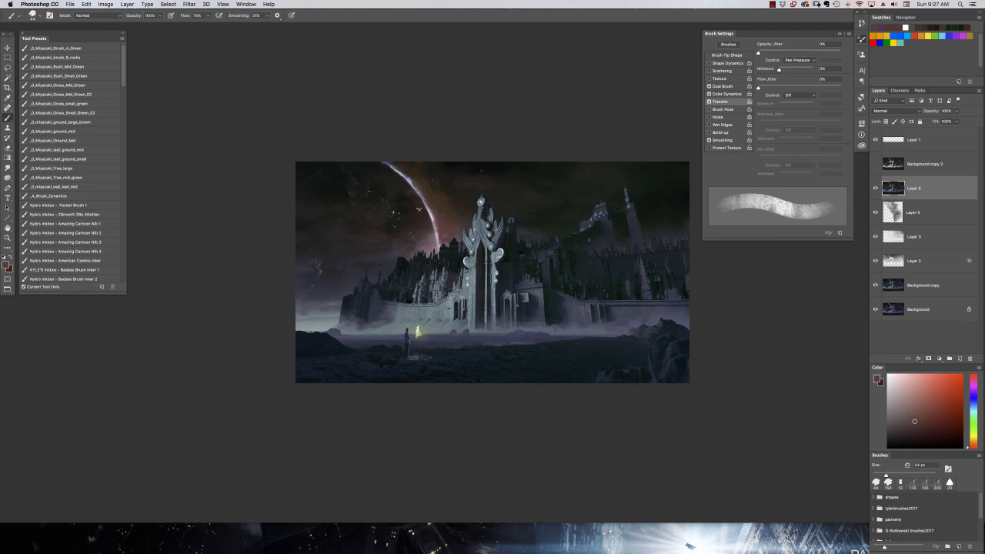
right_click(486, 263)
left_click(600, 363)
left_click(954, 391)
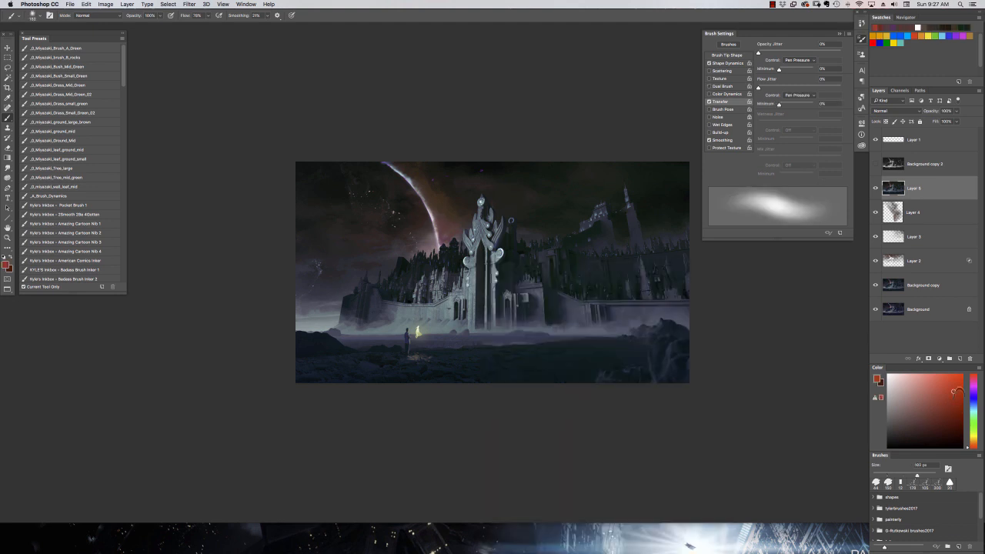
Set the brush mode to Overlay and paint red along the full moon crescent.
left_click(98, 15)
left_click(93, 109)
mouse_move(382, 159)
left_mouse_down()
mouse_move(431, 210)
mouse_move(438, 243)
left_mouse_up()
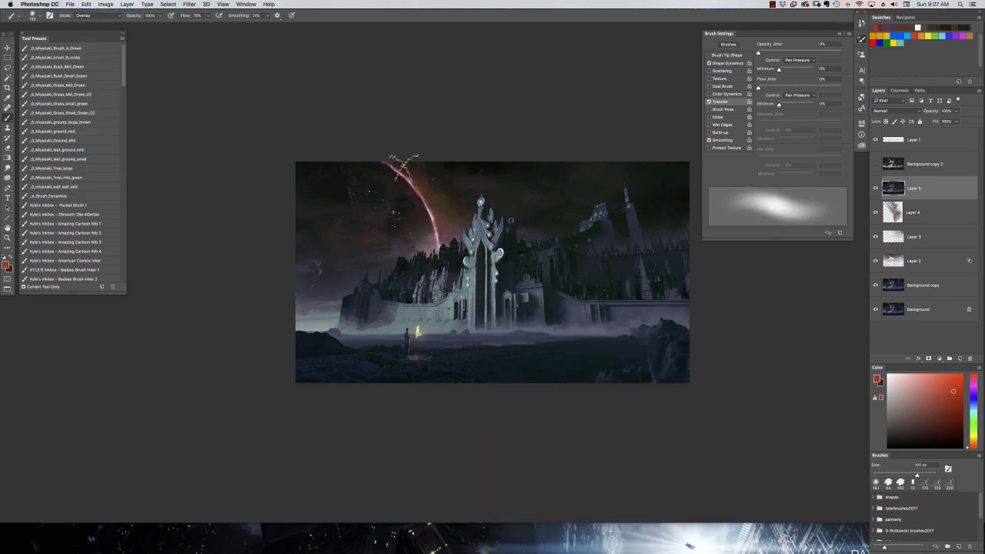
Lower the brush opacity to 17% and paint more red along the crescent in Vivid Light mode after trying Linear Light.
left_click(98, 16)
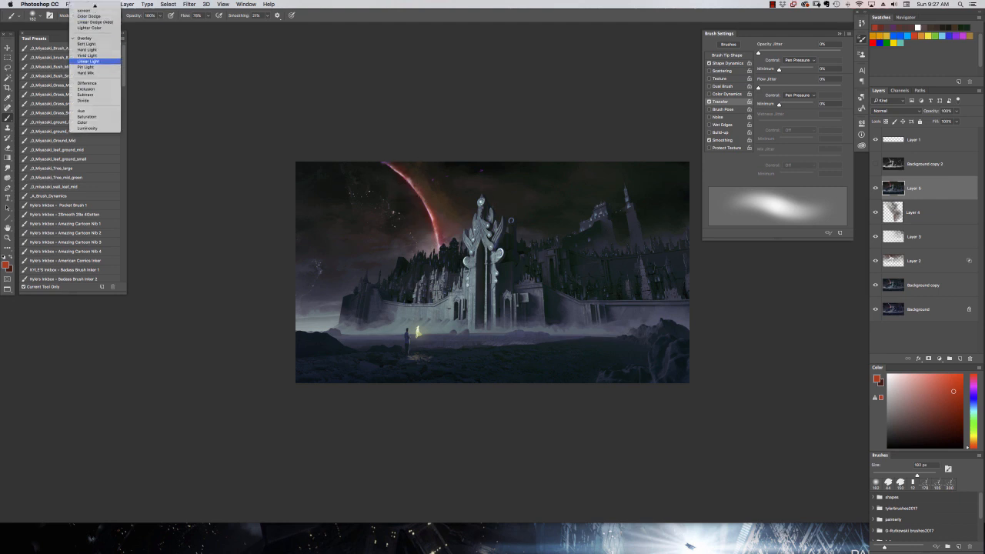
left_click(88, 59)
left_click_drag(160, 16, 132, 27)
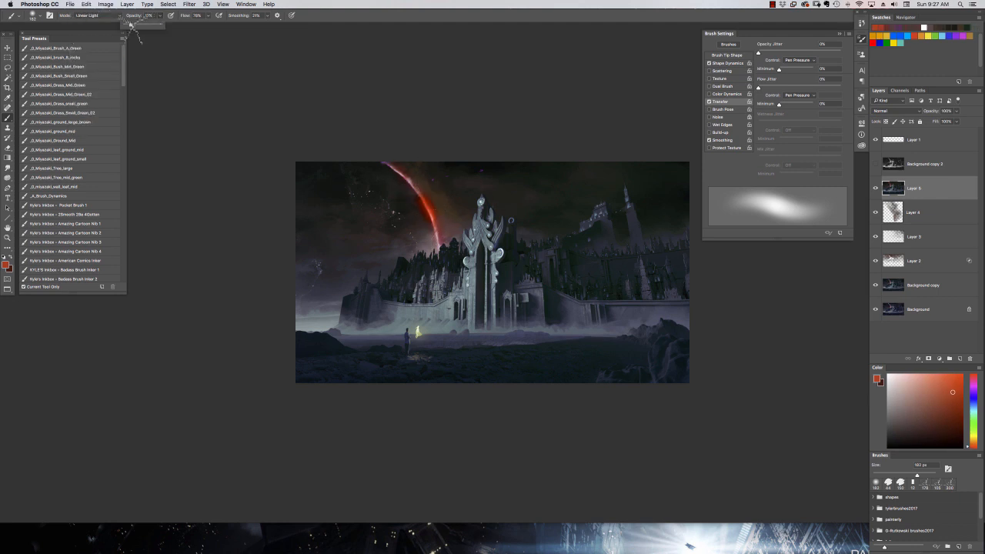
left_click(96, 16)
left_click(89, 38)
left_click_drag(432, 208, 399, 157)
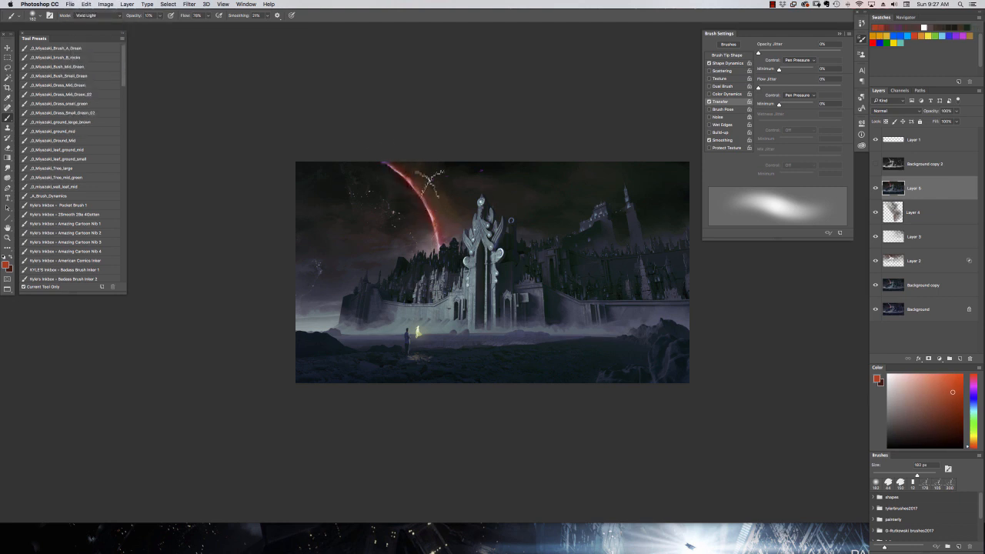
Switch the brush to Hard Light, enlarge it to 316 px and paint a soft red glow over the sky left of the crescent.
left_click(96, 16)
left_click(88, 28)
right_click(390, 172)
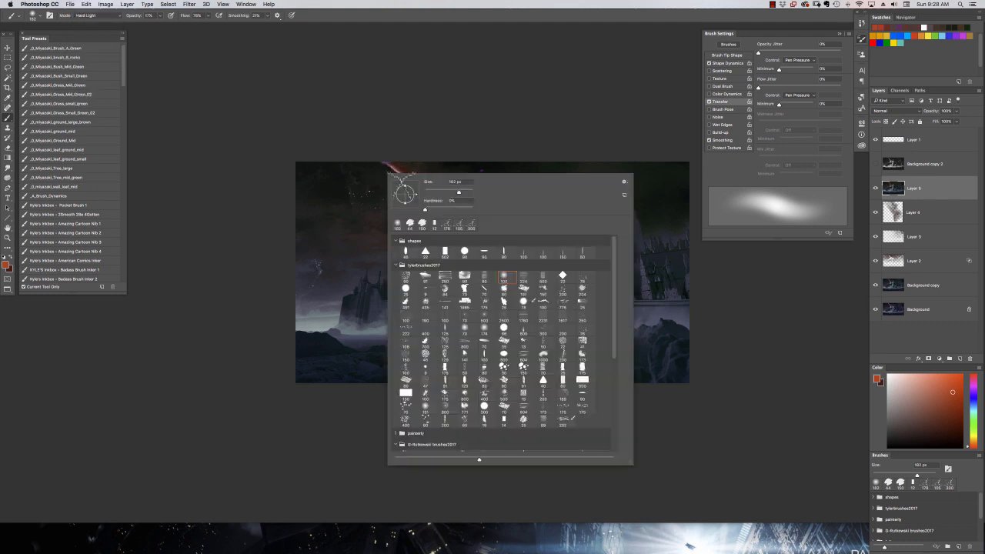
left_click_drag(457, 190, 462, 190)
left_click(374, 161)
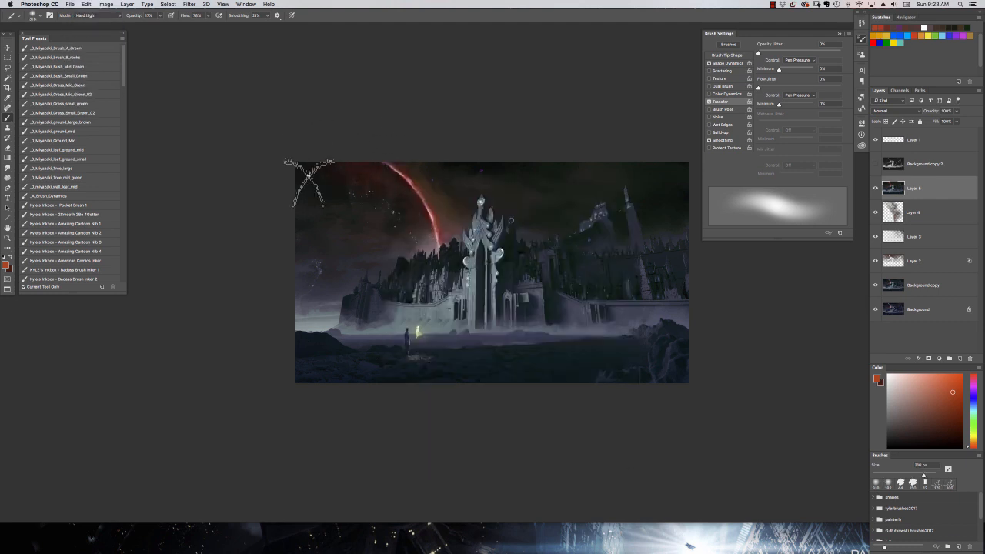
Shift the foreground colour to orange and brush a faint glow into the sky between the crescent and the gate.
left_click(939, 421)
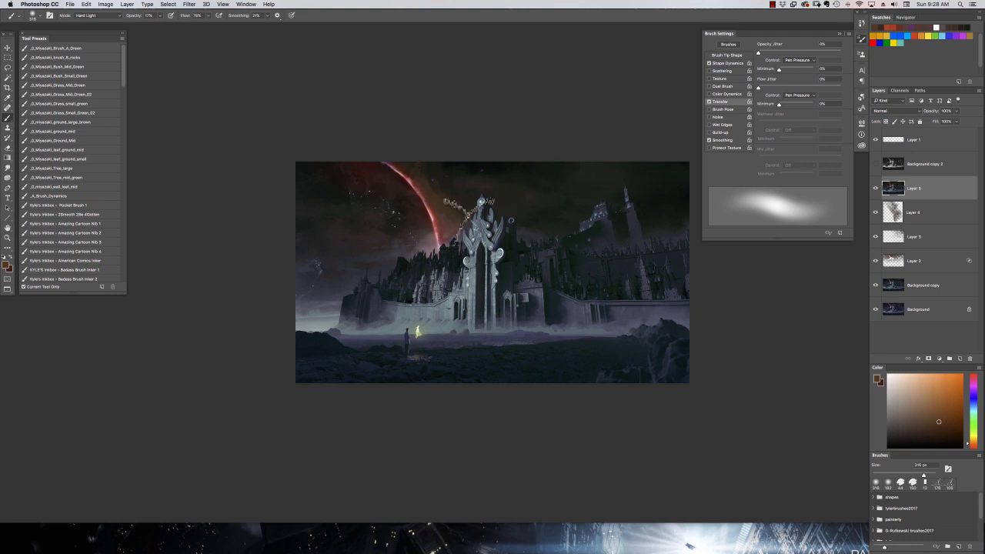
left_click(950, 391)
left_click_drag(490, 197, 462, 198)
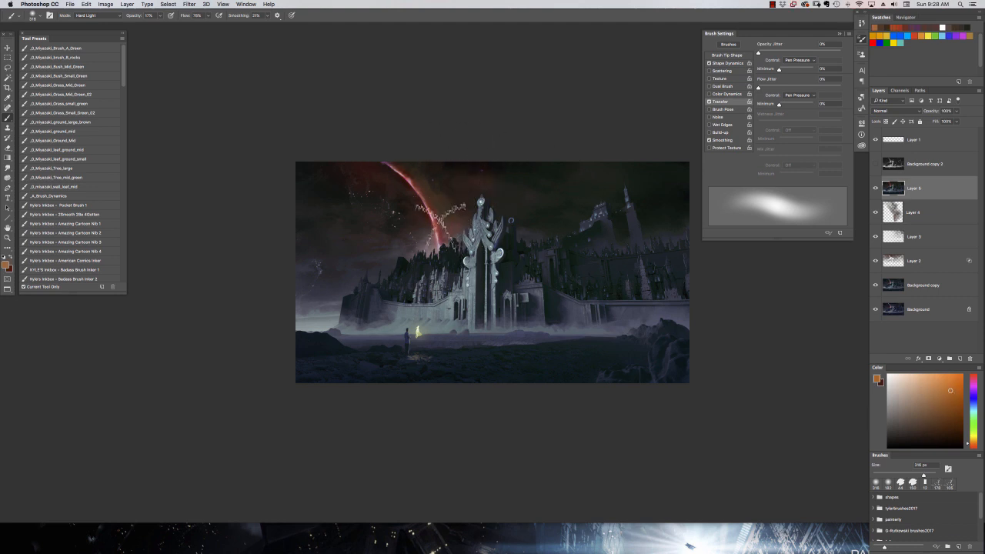
Set the foreground colour to red and try the Color Dodge and Linear Dodge (Add) brush modes.
left_click(97, 16)
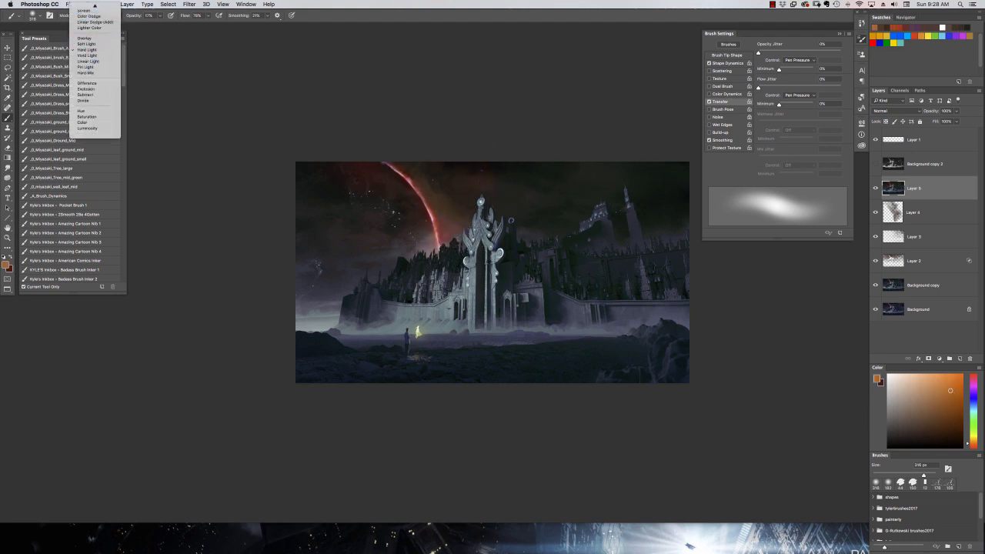
left_click(92, 43)
left_click(974, 448)
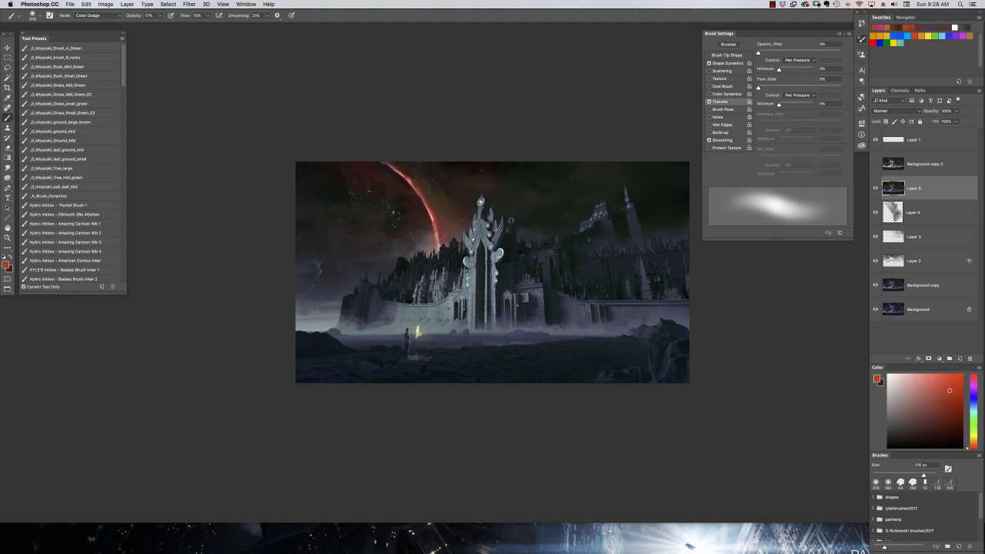
left_click(96, 15)
left_click(91, 22)
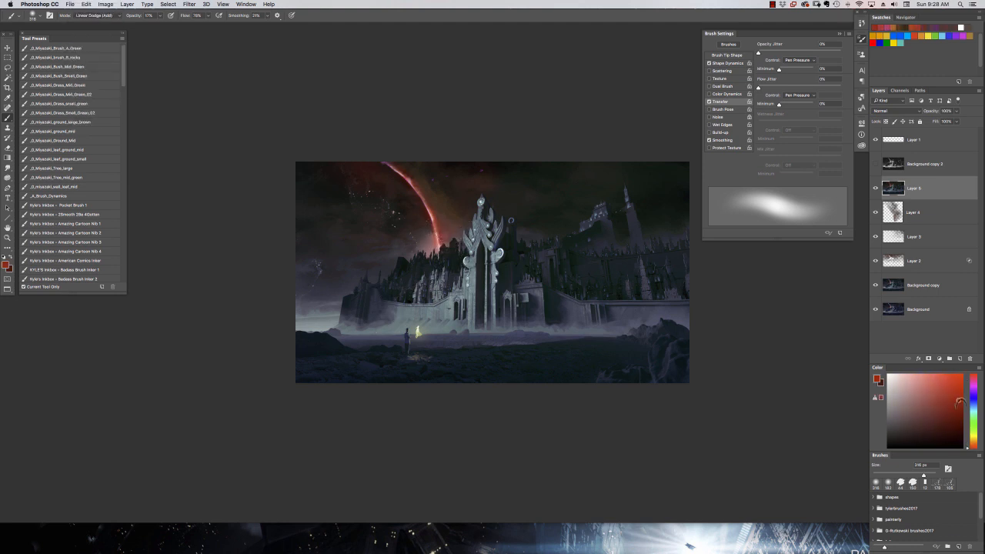
Set the brush to Lighter Color at 53% opacity, and test and undo a red stroke between the crescent and the gate.
key("5")
key("3")
left_click(96, 15)
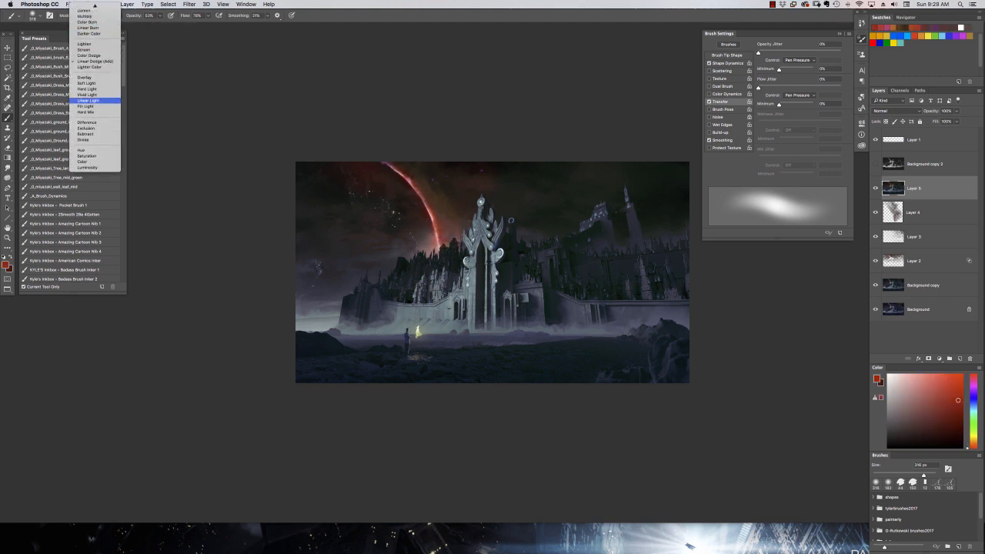
left_click(91, 84)
left_click_drag(427, 231, 470, 222)
key("super+z")
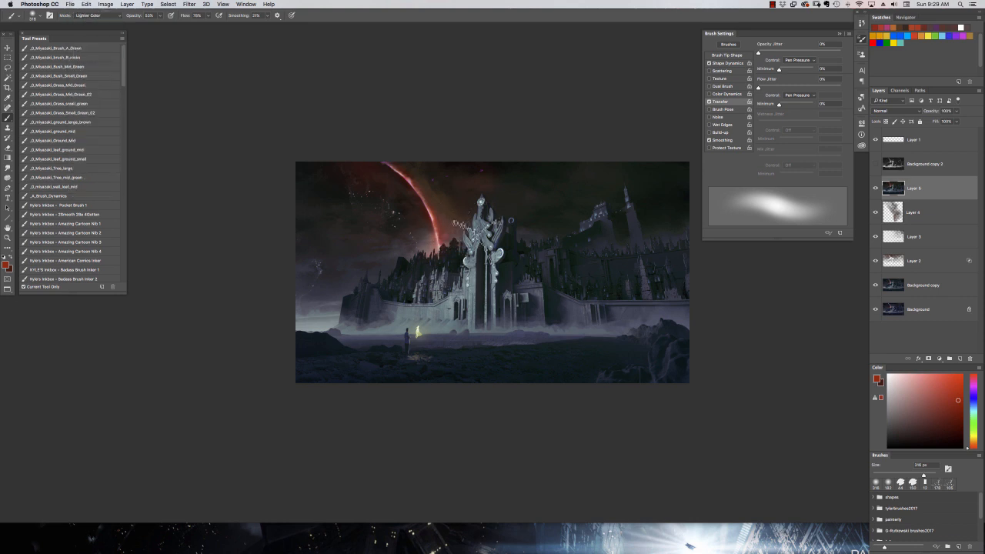
key("super+z")
Shift the foreground colour to dark yellow and brush it over the city left of the gate.
left_click(409, 267, "alt")
left_click(973, 439)
left_click_drag(445, 259, 457, 261)
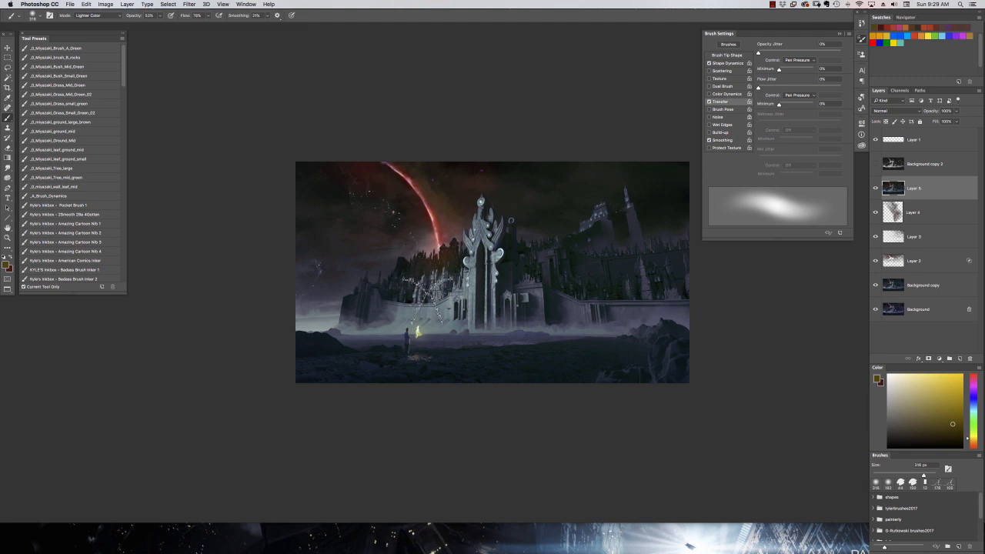
Switch to the Lasso tool and toggle the merged layer's visibility to compare it with the layers below.
left_click(8, 68)
left_click(876, 188)
left_click(876, 187)
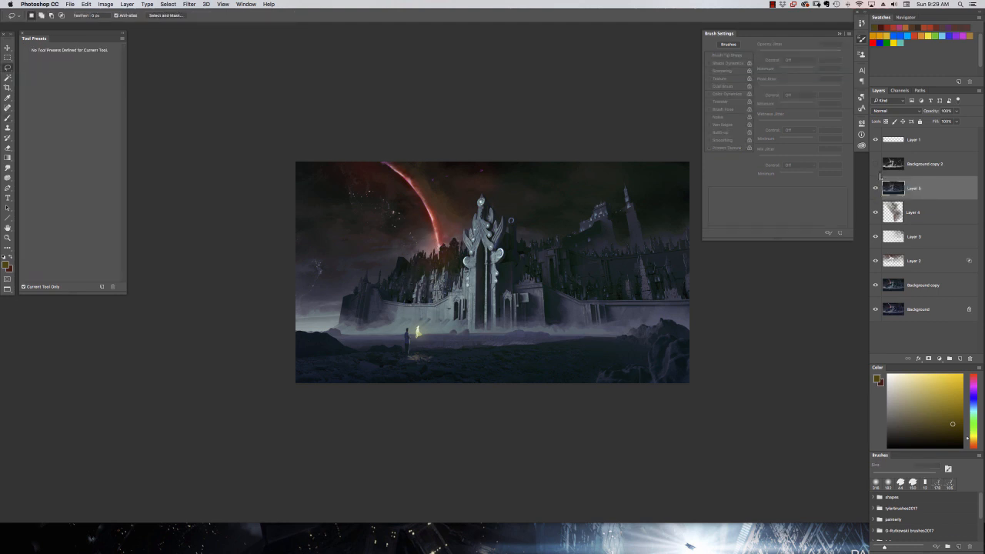
Use the grayscale Background copy 2 layer to select the sky around the tall tower, hide it, and switch to a Normal-mode Brush.
left_click(877, 165)
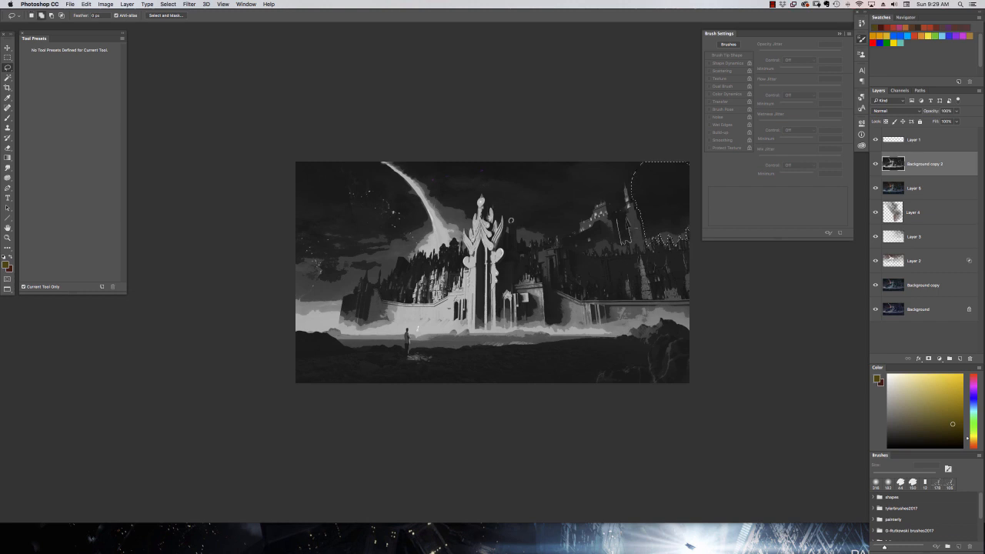
left_click_drag(628, 223, 626, 215)
left_click(876, 164)
left_click(8, 118)
left_click(98, 15)
left_click(85, 5)
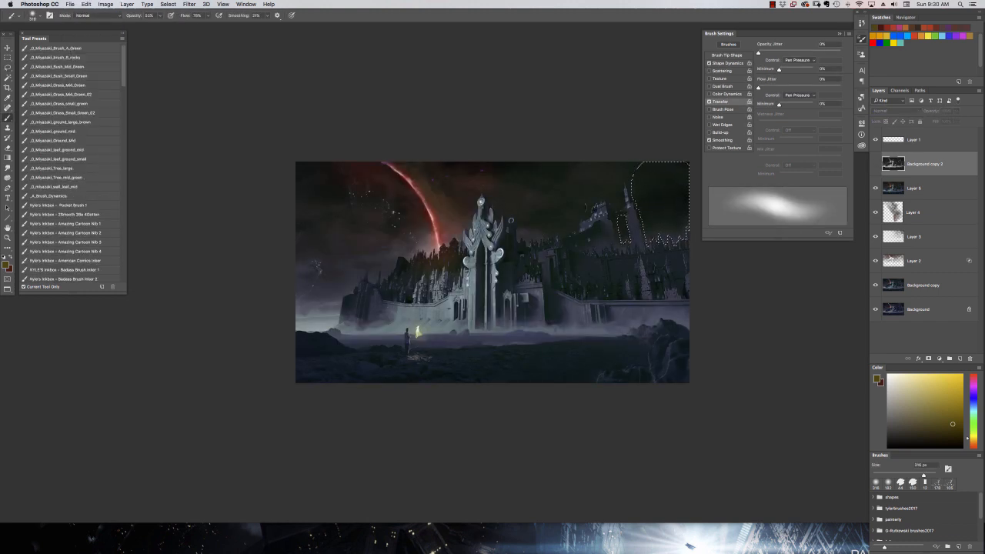
Sample a dark green for the selected sky, activate Layer 5 and set the brush opacity to 84%.
left_click(663, 201, "alt")
left_click(663, 202, "alt")
left_click(664, 202, "alt")
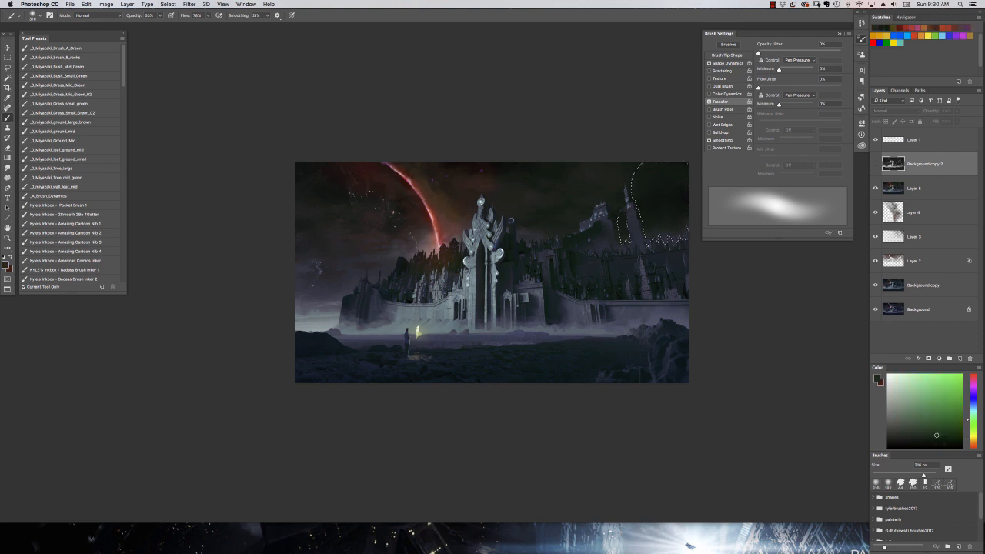
left_click(660, 208, "alt")
left_click(660, 207, "alt")
left_click(914, 189)
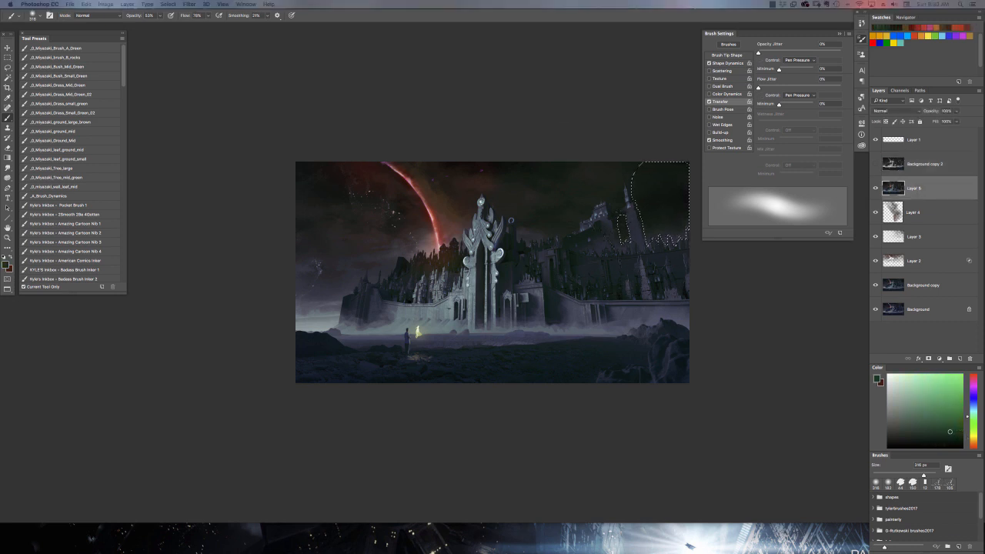
key("8")
key("4")
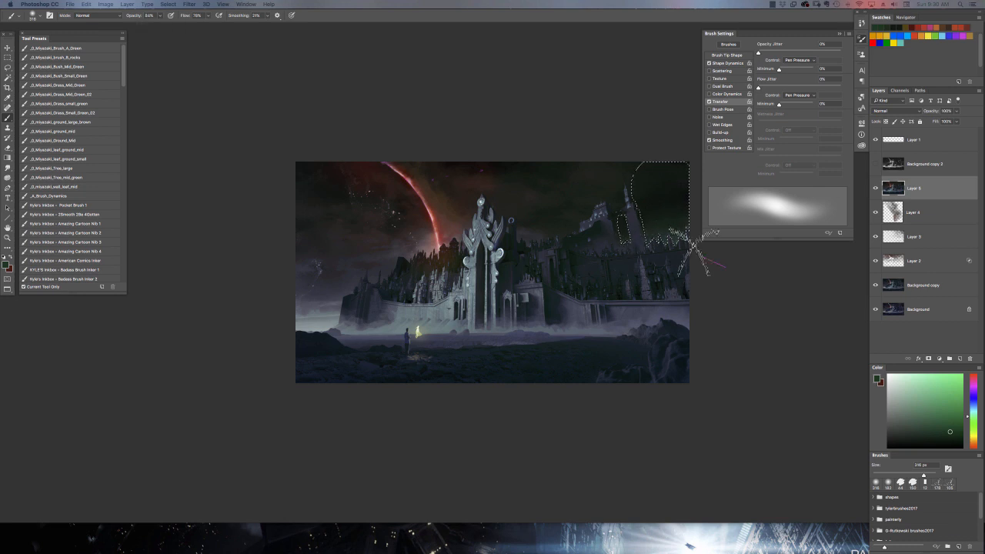
Shift the foreground colour to a medium blue and set the brush mode to Pin Light.
left_click(972, 396)
left_click(97, 15)
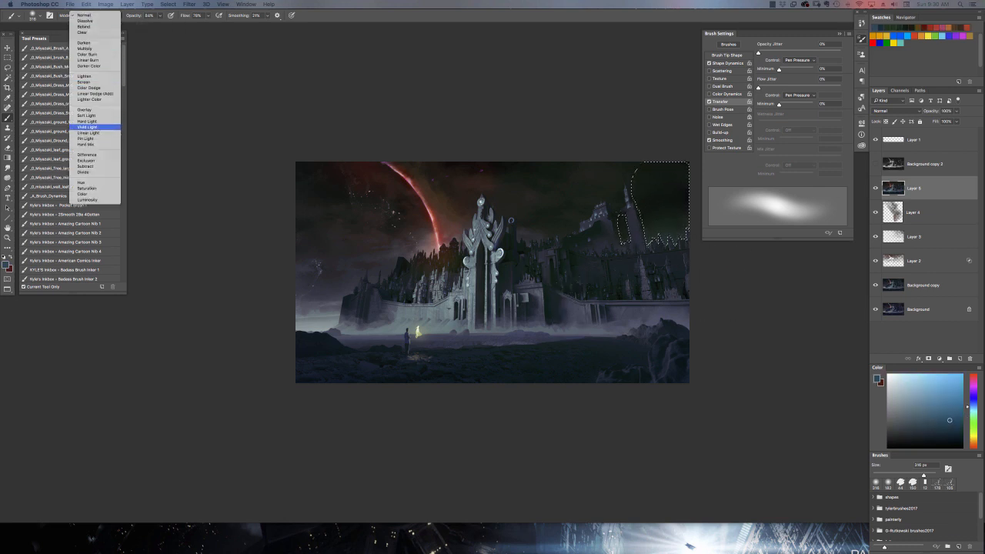
left_click(92, 153)
left_click(952, 407)
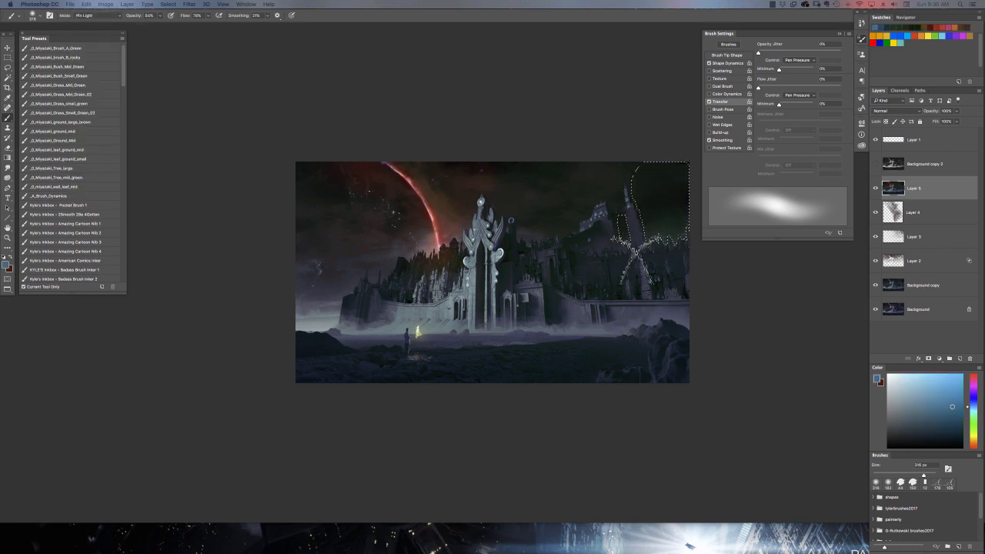
Deselect the sky and prepare a 100 px brush with a near-black blue for the city right of the gate.
left_click(168, 3)
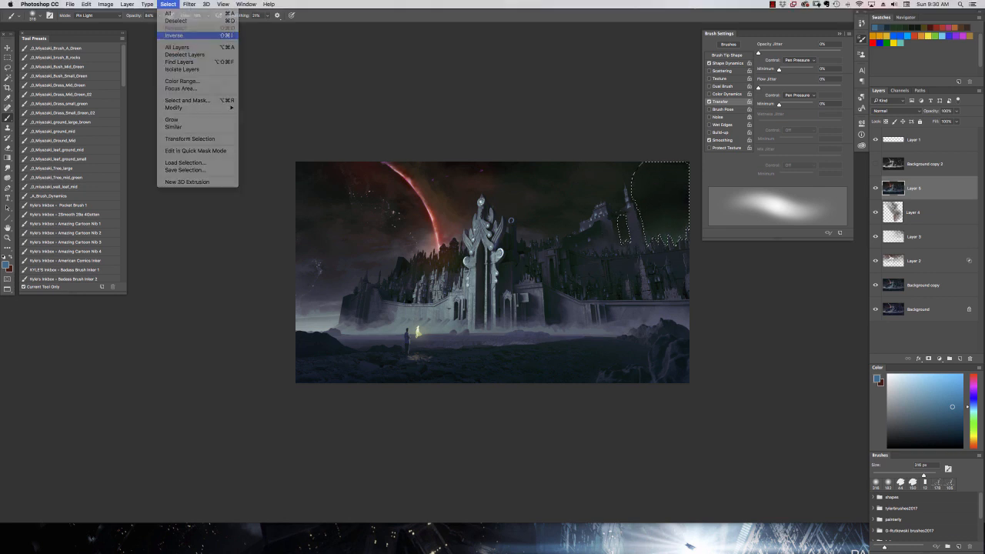
left_click(181, 37)
key("ctrl+d")
left_click(962, 441)
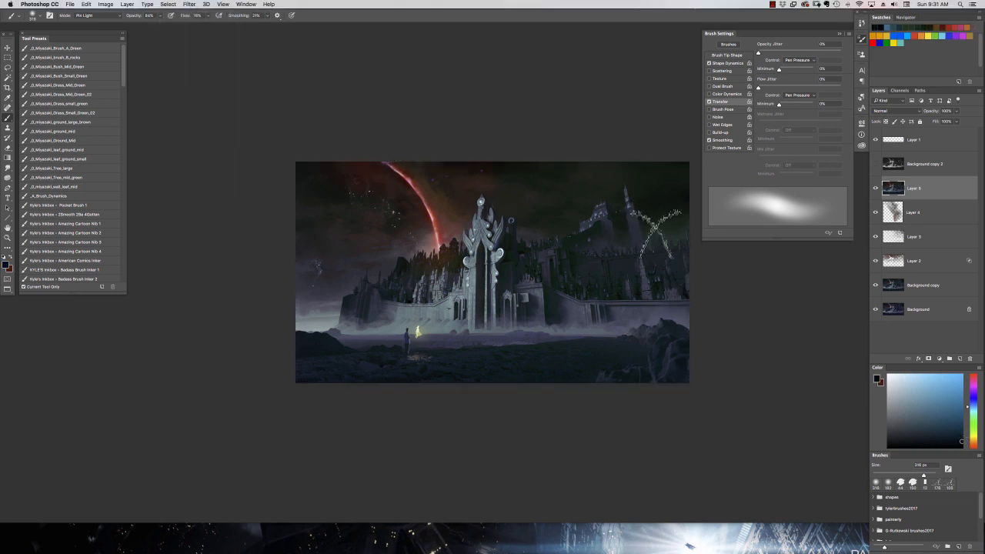
right_click(671, 245)
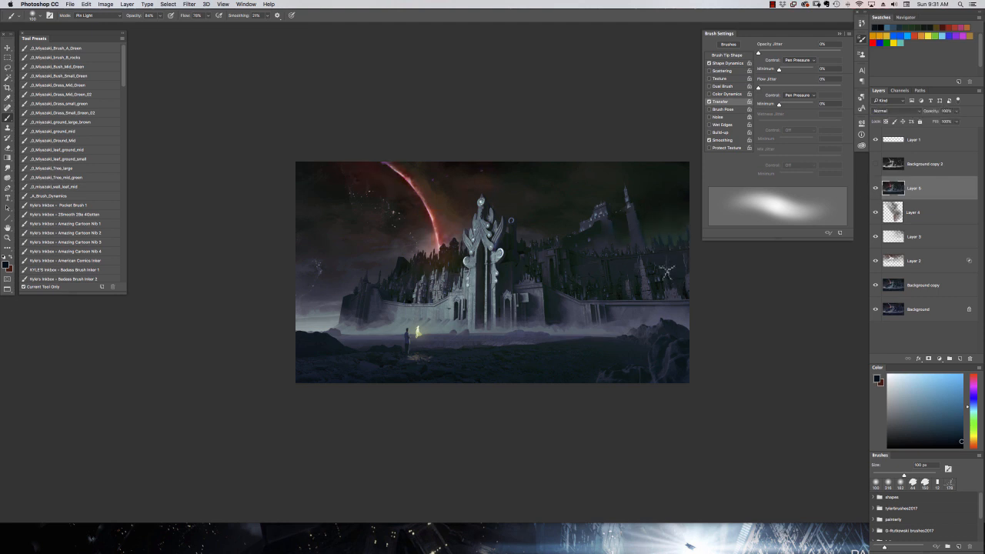
Select the pale horizon sky with Color Range and limit the selection to the area left of the city with the Lasso.
left_click(168, 4)
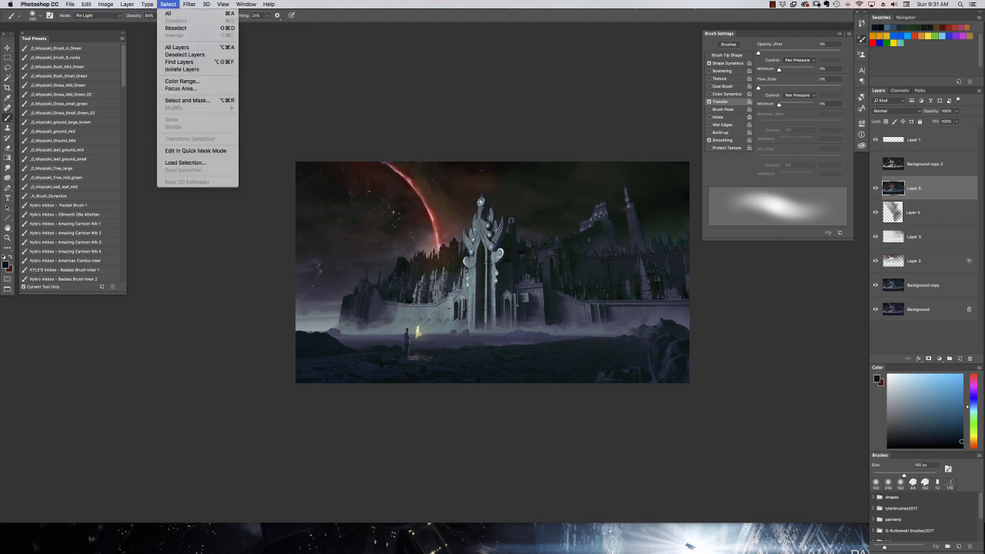
left_click(184, 84)
left_click_drag(319, 260, 154, 328)
left_click_drag(112, 374, 121, 374)
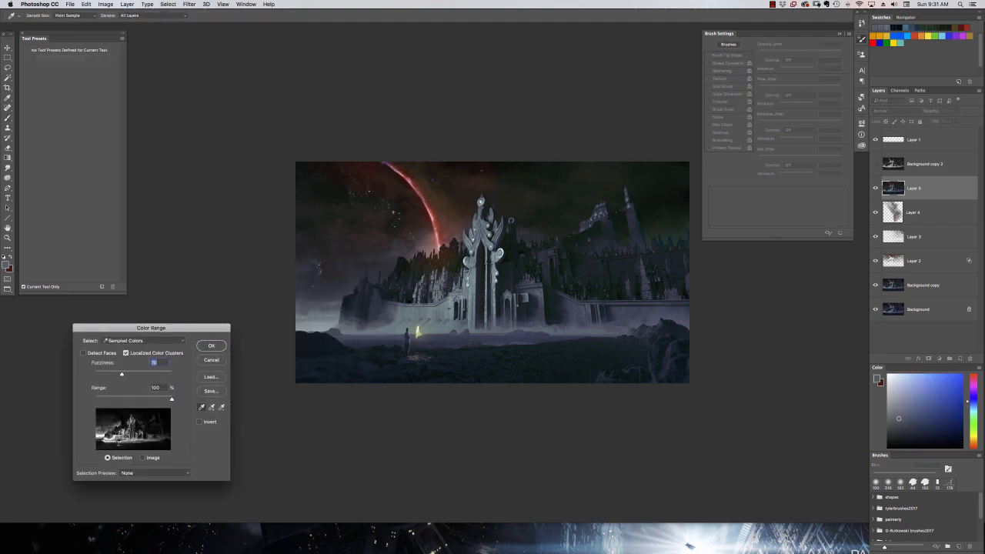
left_click(218, 344)
key("l")
mouse_move(344, 332)
left_mouse_down()
mouse_move(372, 299)
mouse_move(345, 328)
left_mouse_up()
Return to the Brush, set its mode to Normal and enlarge it to 284 px.
key("b")
left_click(86, 16)
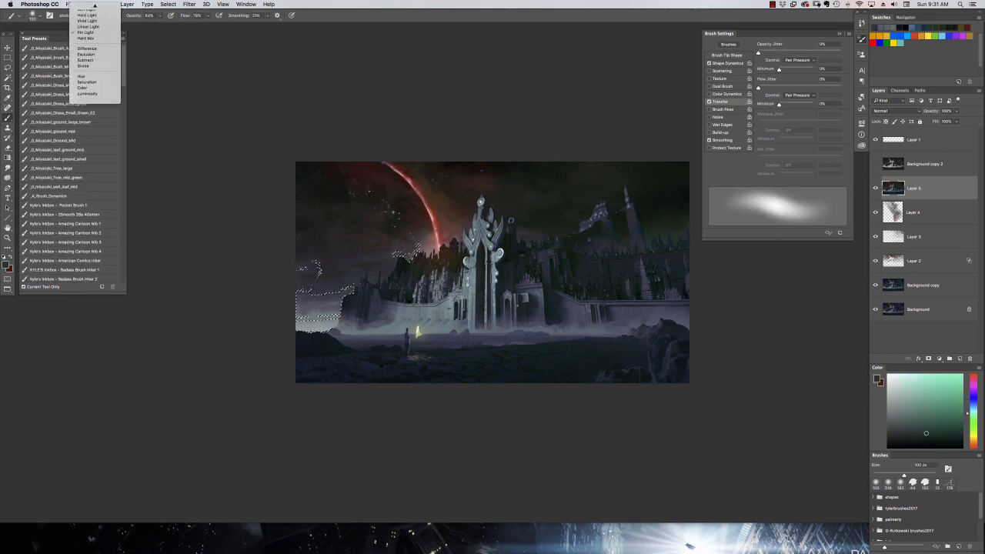
left_click(84, 10)
right_click(355, 296)
left_click_drag(415, 280, 429, 279)
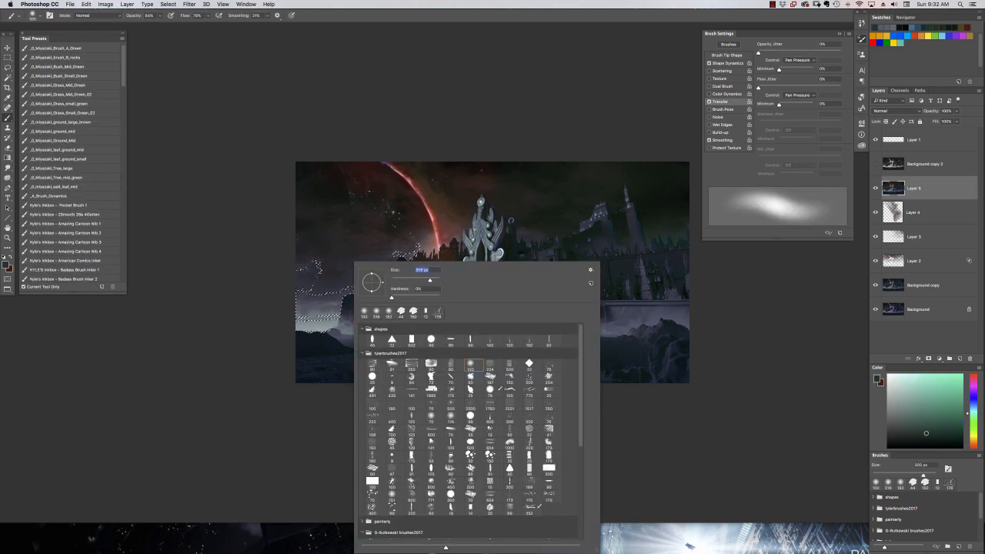
key("Return")
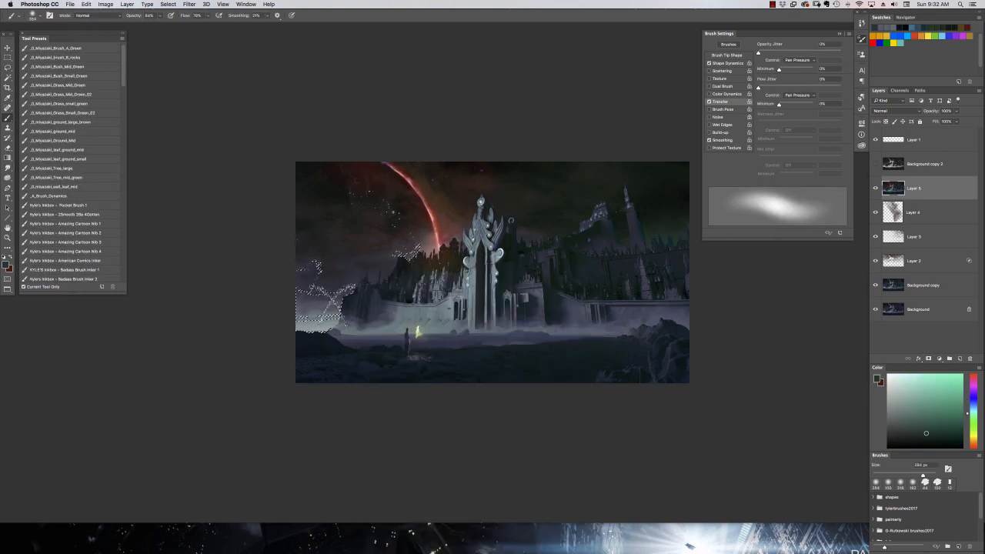
Brush dark green and blue-teal tones over the selected horizon sky left of the city, and deselect it.
left_click(650, 250, "alt")
mouse_move(305, 315)
left_mouse_down()
mouse_move(338, 310)
mouse_move(287, 282)
left_mouse_up()
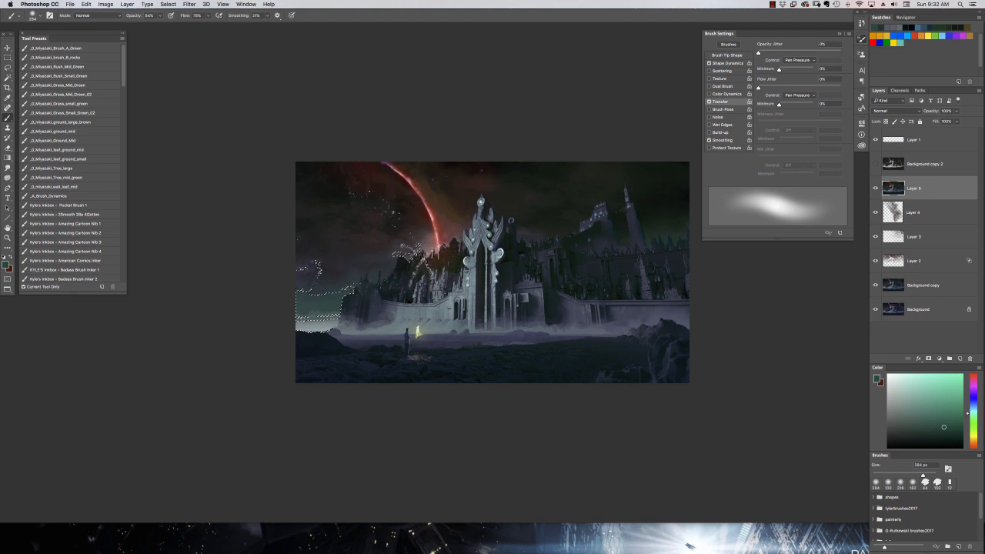
left_click(944, 433)
left_click_drag(306, 302, 332, 307)
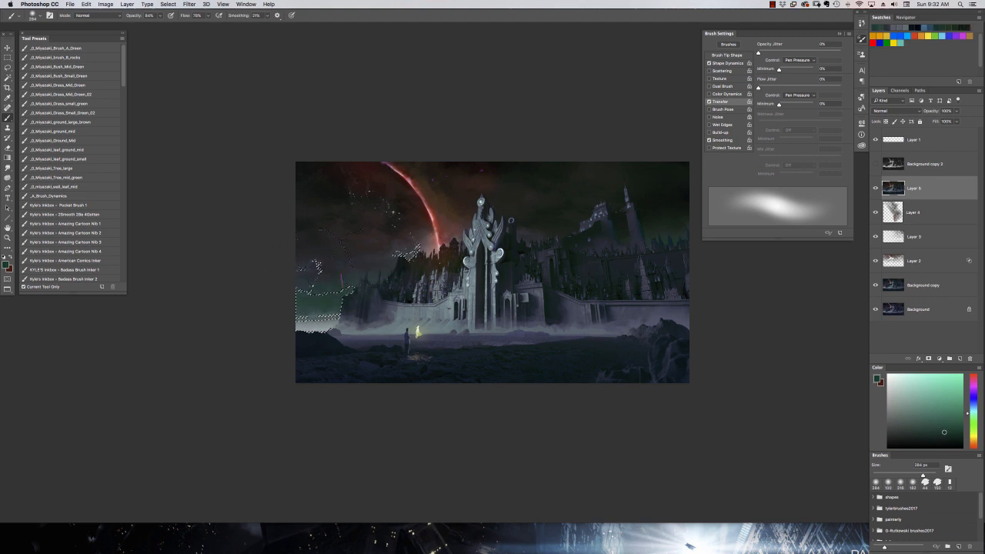
left_click(948, 438)
left_click(973, 407)
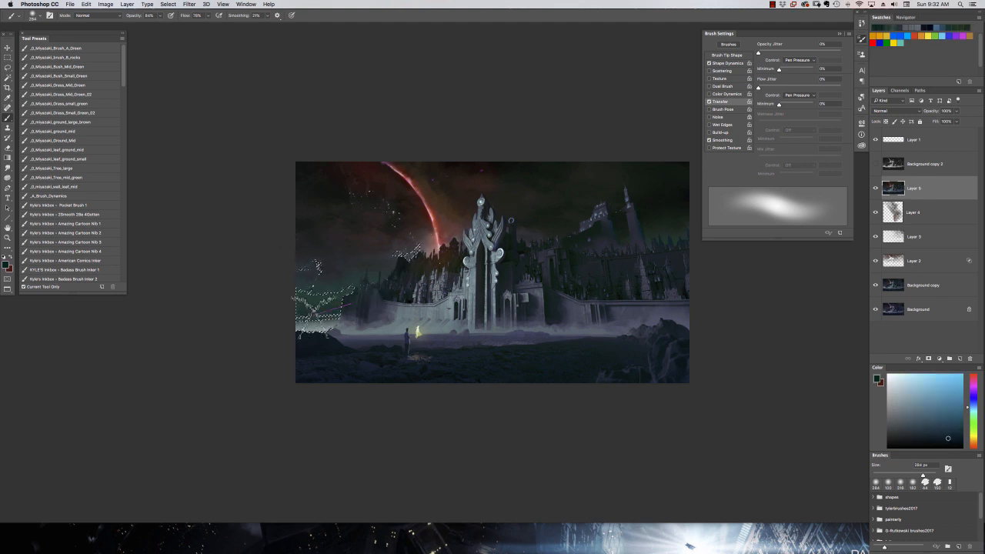
left_click(973, 410)
left_click(951, 424)
key("ctrl+d")
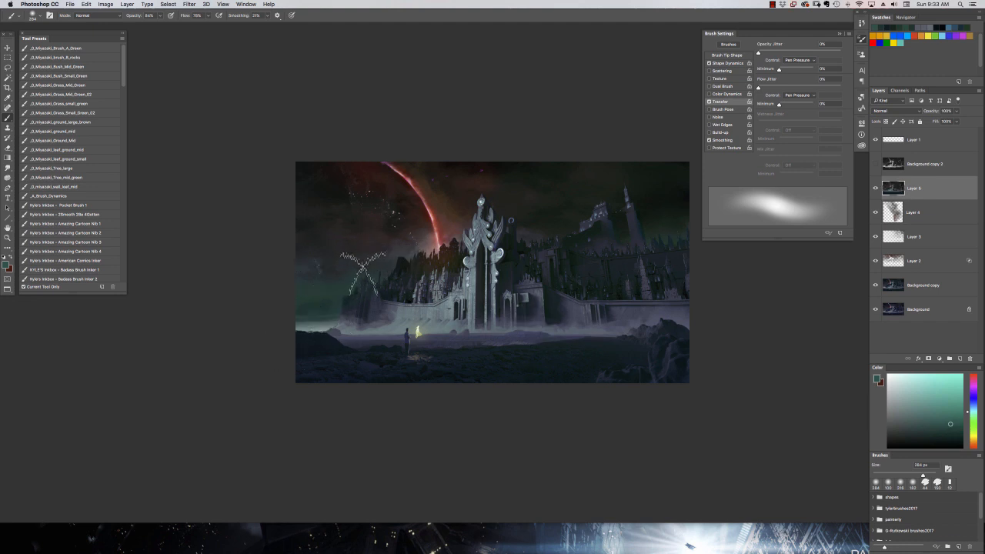
Pick the textured 176 px brush from the G-Rutkowski brushes2017 set.
right_click(486, 289)
left_click(586, 499)
scroll(586, 499, "down", 1)
left_click(545, 508)
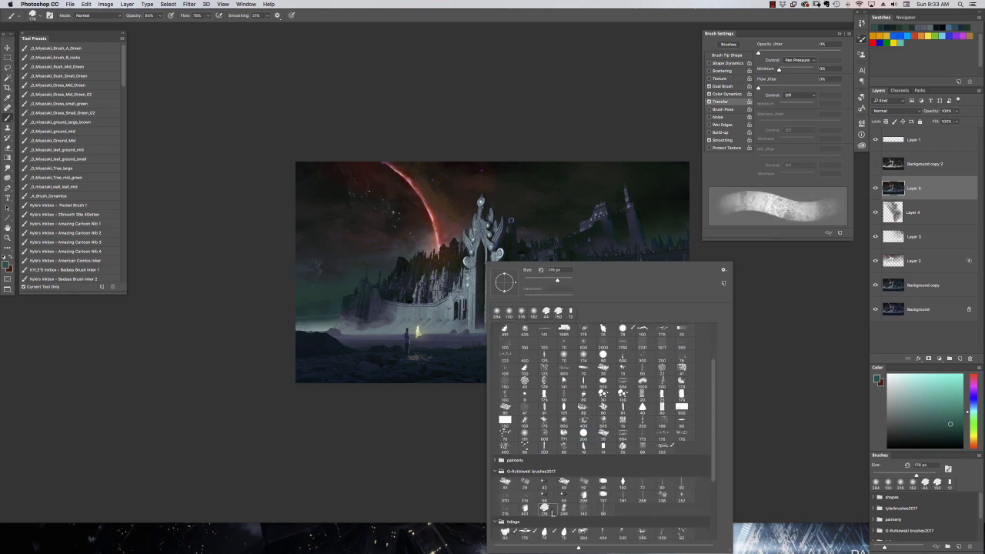
left_click(511, 221, "alt")
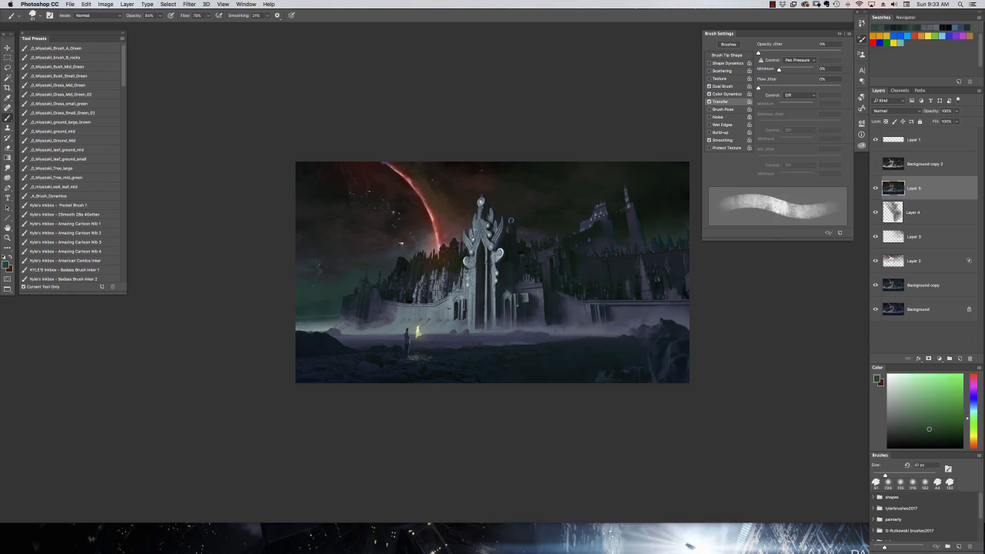
Resize the textured brush to 81 px and blend sampled dark tones into the sky below the crescent.
right_click(400, 242)
double_click(457, 463)
left_click(376, 256, "alt")
left_click(392, 251, "alt")
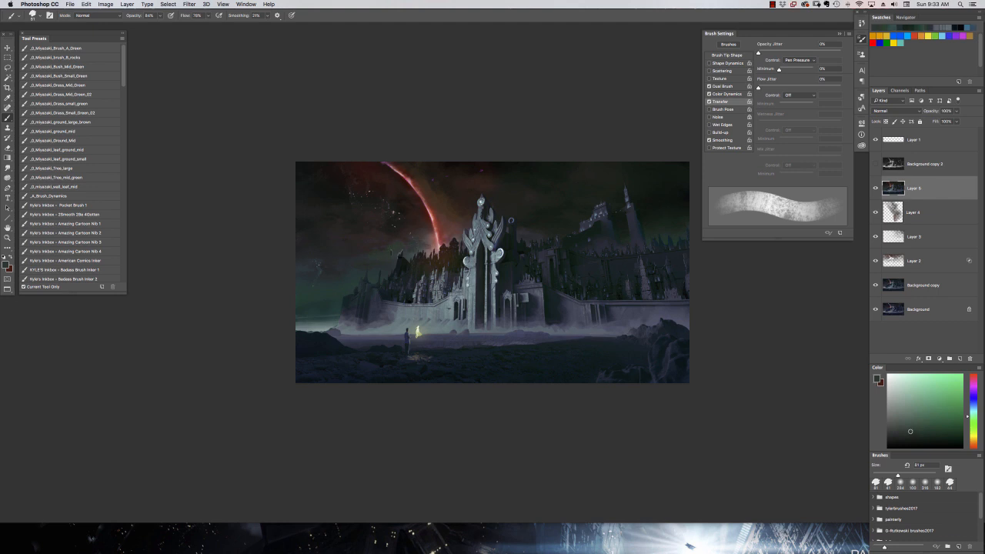
left_click(353, 259, "alt")
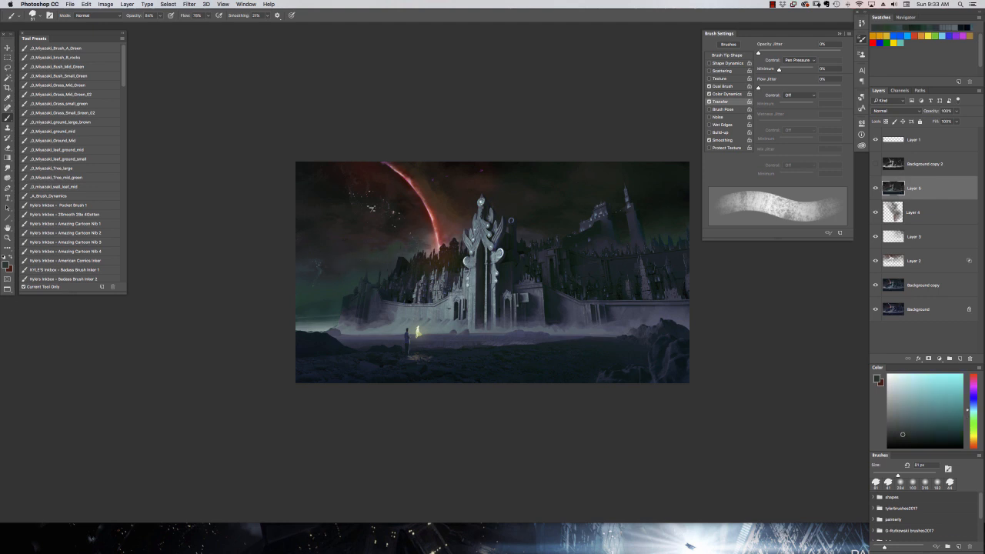
left_click(412, 248, "alt")
left_click(353, 250, "alt")
Enlarge the textured brush and blend sampled sky tones into the green area left of the city.
right_click(355, 245)
left_click_drag(438, 263, 464, 264)
left_click(331, 261)
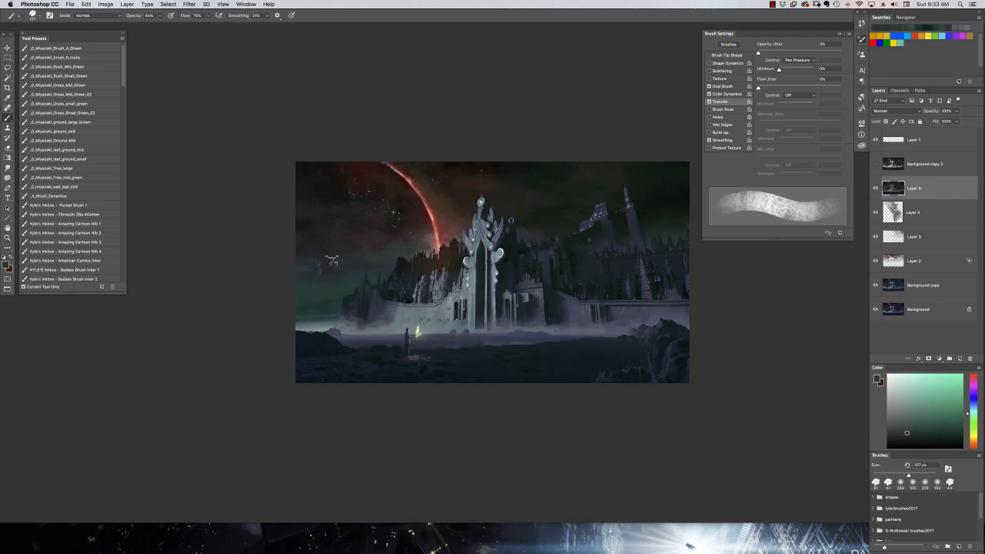
left_click(304, 248, "alt")
left_click(307, 295, "alt")
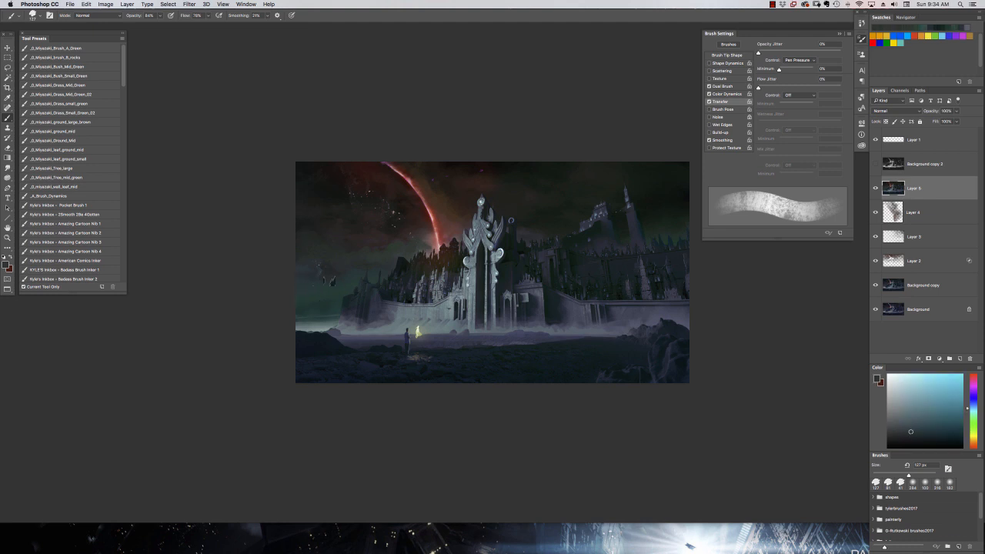
left_click(324, 295, "alt")
Set the brush mode to Color, enlarge the brush and tint the sky right of the gate dark green.
left_click_drag(611, 330, 492, 344)
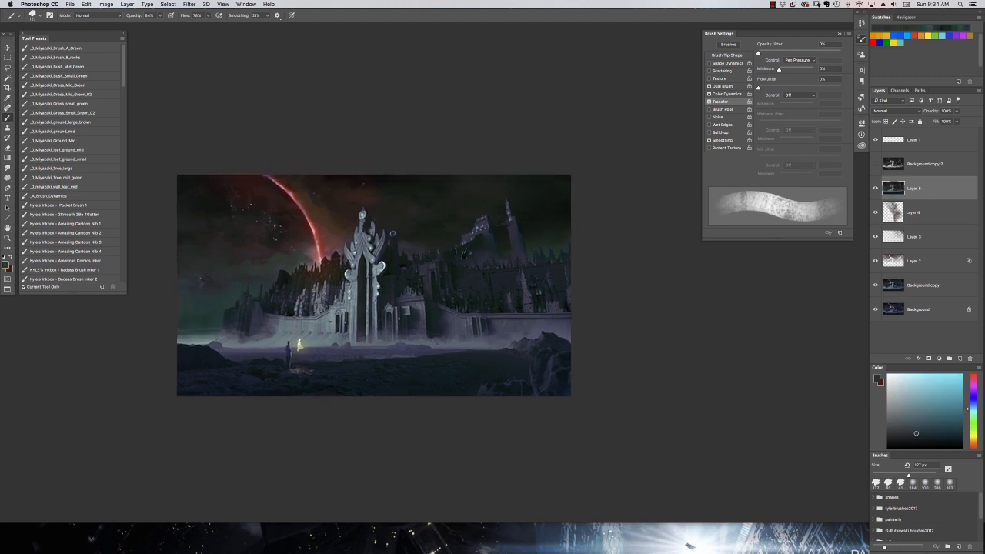
left_click(102, 15)
left_click(101, 197)
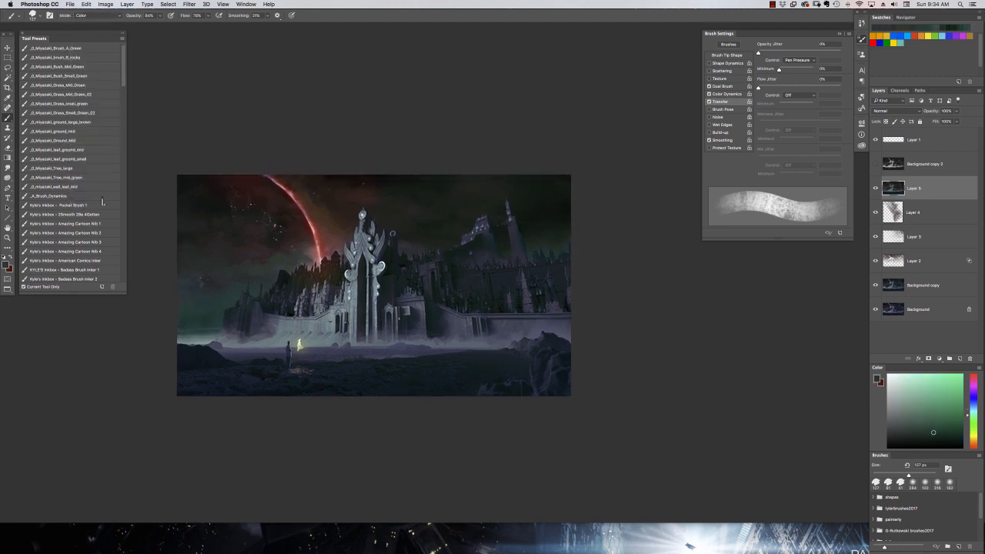
key("alt+shift+super+e")
right_click(549, 239)
left_click(576, 254)
left_click(610, 175)
Duplicate Layer 5 and add a new empty layer above the copy.
left_click(127, 5)
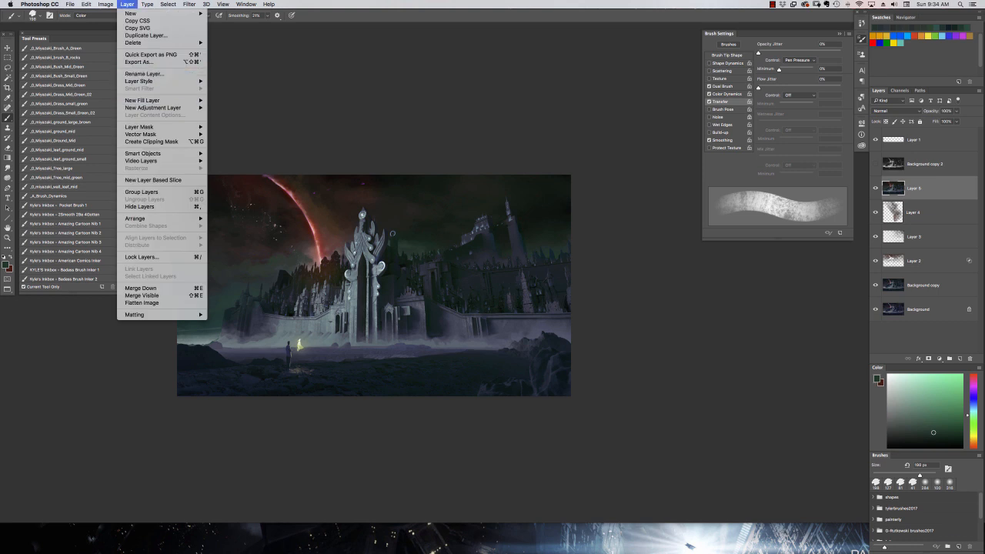
left_click(146, 35)
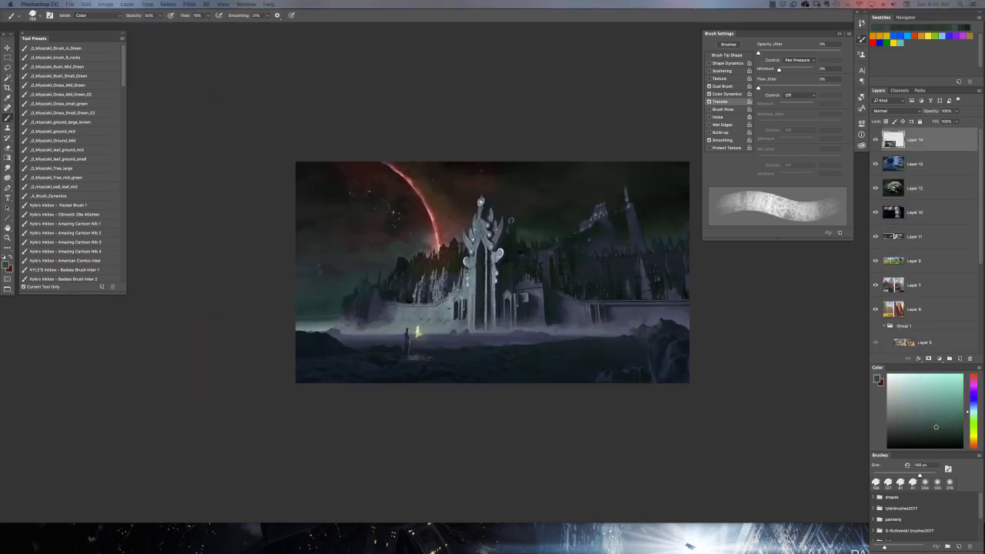
left_click(960, 359)
Paint broad vertical strokes of green and then deep blue over the sky around the tall tower on the new layer.
left_click_drag(675, 239, 604, 287)
left_click_drag(542, 212, 555, 285)
left_click(973, 405)
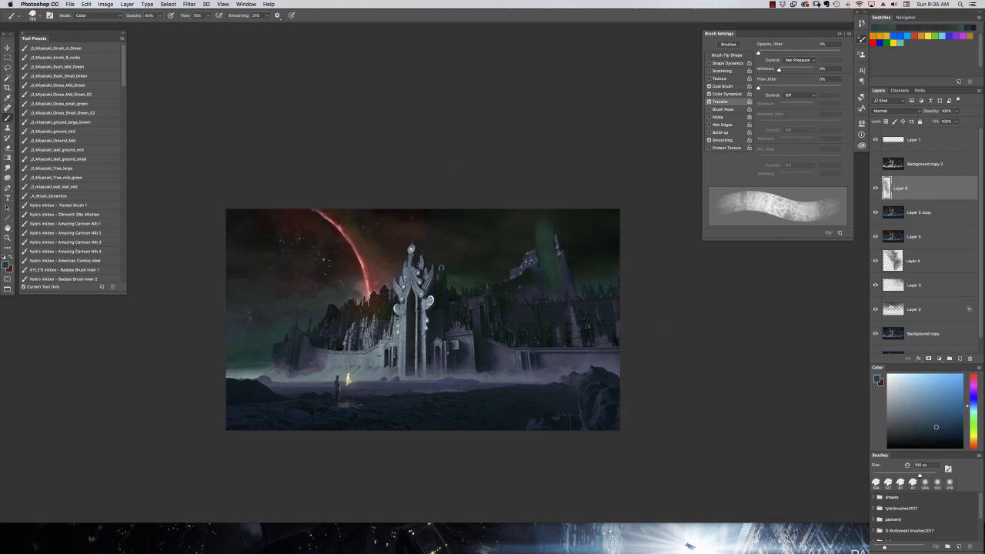
mouse_move(564, 231)
left_mouse_down()
mouse_move(569, 302)
mouse_move(576, 271)
left_mouse_up()
left_click_drag(528, 235, 531, 255)
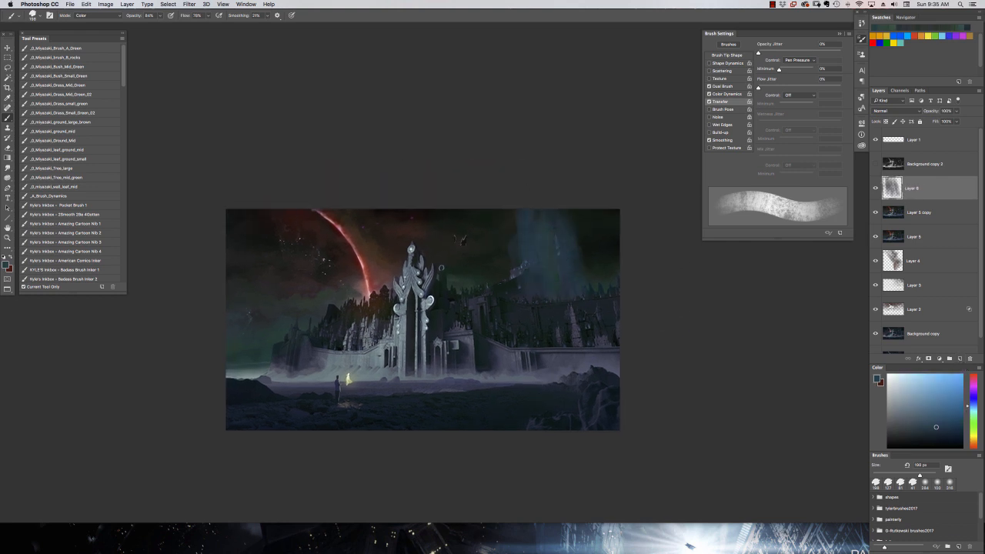
mouse_move(637, 213)
left_mouse_down()
mouse_move(533, 245)
mouse_move(504, 204)
mouse_move(555, 202)
left_mouse_up()
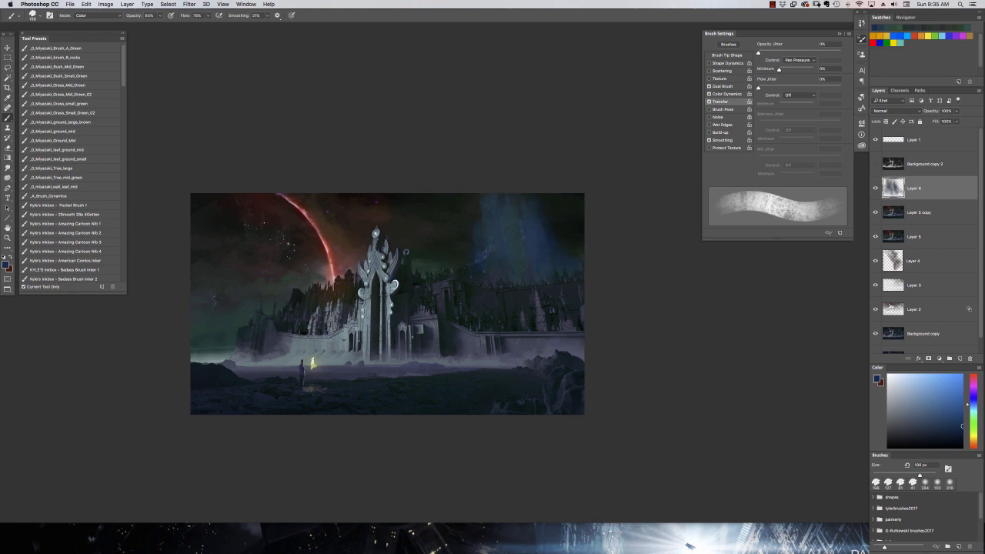
Switch to the Smudge tool and load a 444 px brush tip for softening the blue sky strokes.
key("r")
left_click_drag(547, 267, 486, 297)
right_click(480, 297)
scroll(598, 381, "up", 5)
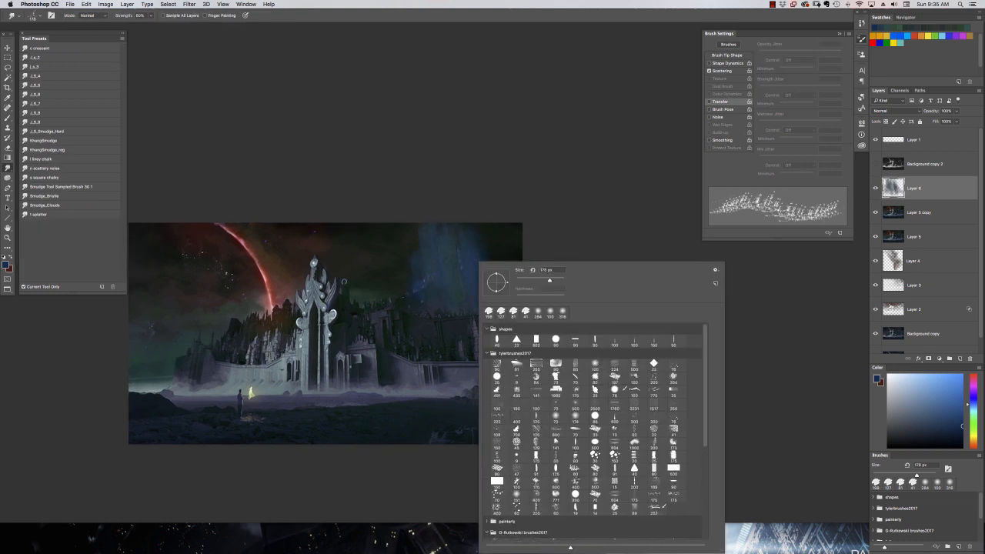
left_click(598, 377)
key("Return")
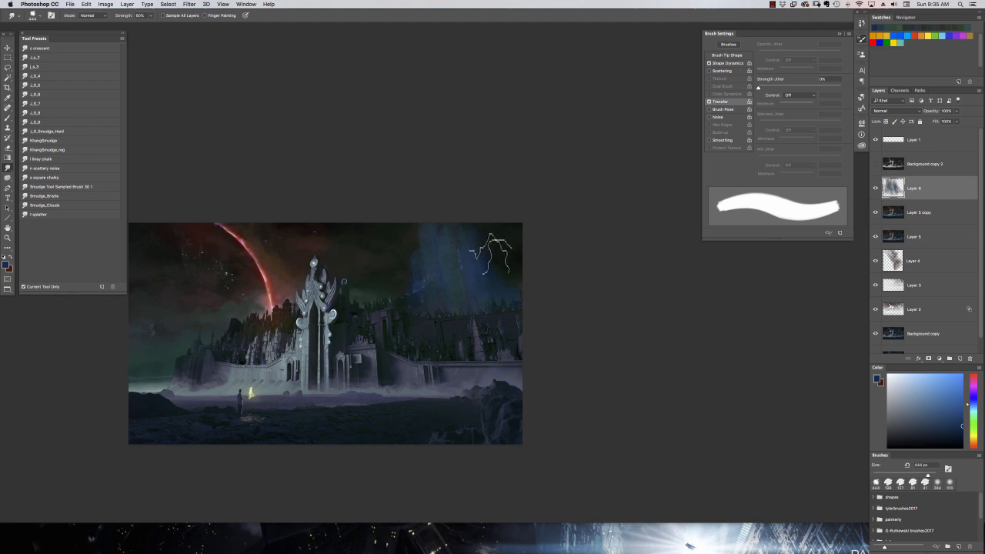
Focus on the blue glow around the tall tower and choose the J_S_5 smudge preset.
key("super+plus")
key("super+plus")
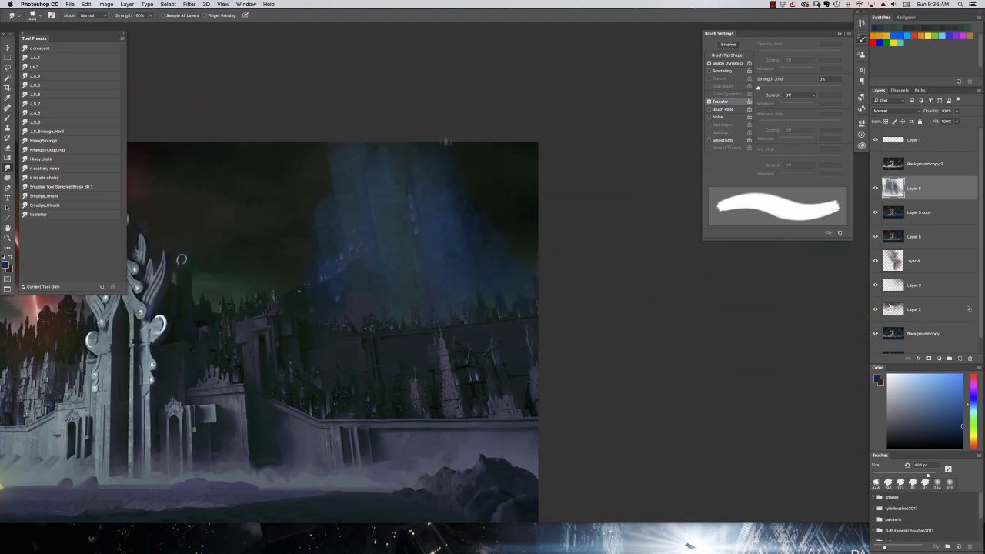
left_click(44, 105)
left_click(50, 86)
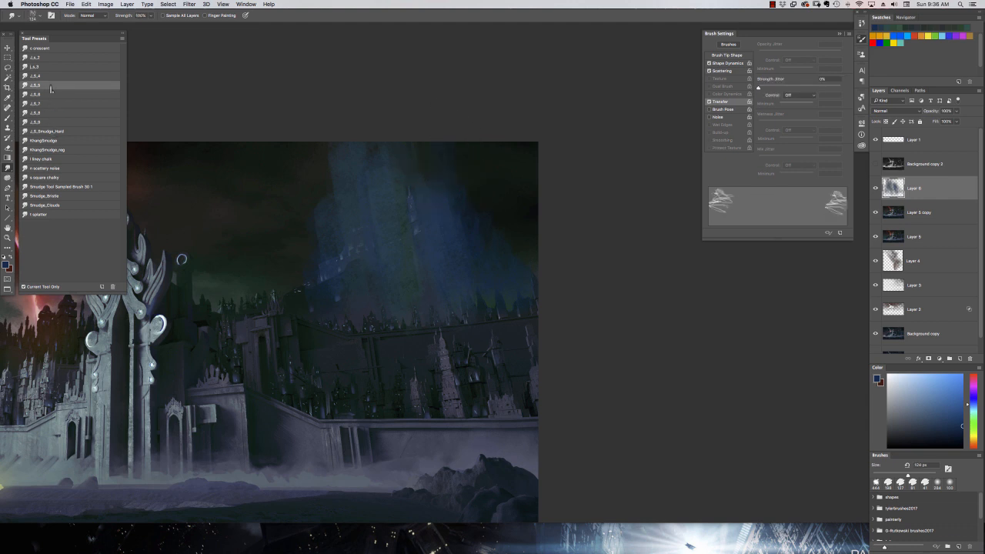
Try the J_S_4, J_S_7 and J_S_8 smudge presets and soften the blue glow around the tall tower.
left_click(50, 76)
left_click(52, 103)
left_click(56, 114)
right_click(473, 188)
left_click_drag(545, 217, 538, 217)
left_click(468, 183)
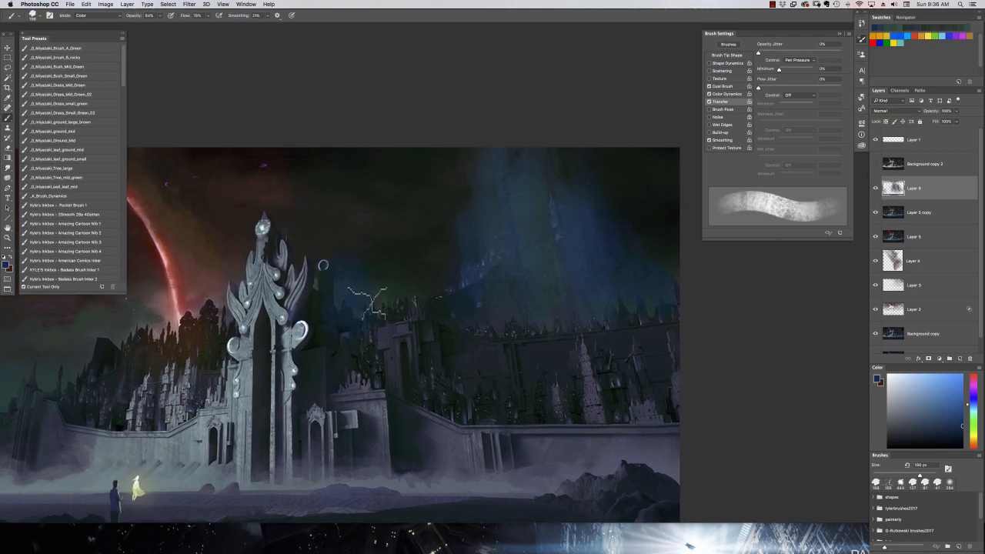
Paint a tall column of brighter blue over the cliff at the far end of the city wall, opposite the tall tower.
mouse_move(359, 245)
left_mouse_down()
mouse_move(435, 245)
mouse_move(452, 276)
left_mouse_up()
mouse_move(200, 339)
left_mouse_down()
mouse_move(276, 350)
mouse_move(169, 336)
mouse_move(207, 322)
mouse_move(185, 369)
mouse_move(253, 323)
mouse_move(224, 250)
left_mouse_up()
left_click(962, 401)
Smudge the new blue column into rising wisps, enlarging the smudge tip to 316 px.
left_click(7, 168)
right_click(148, 207)
left_click(384, 437)
left_click(224, 249)
right_click(224, 248)
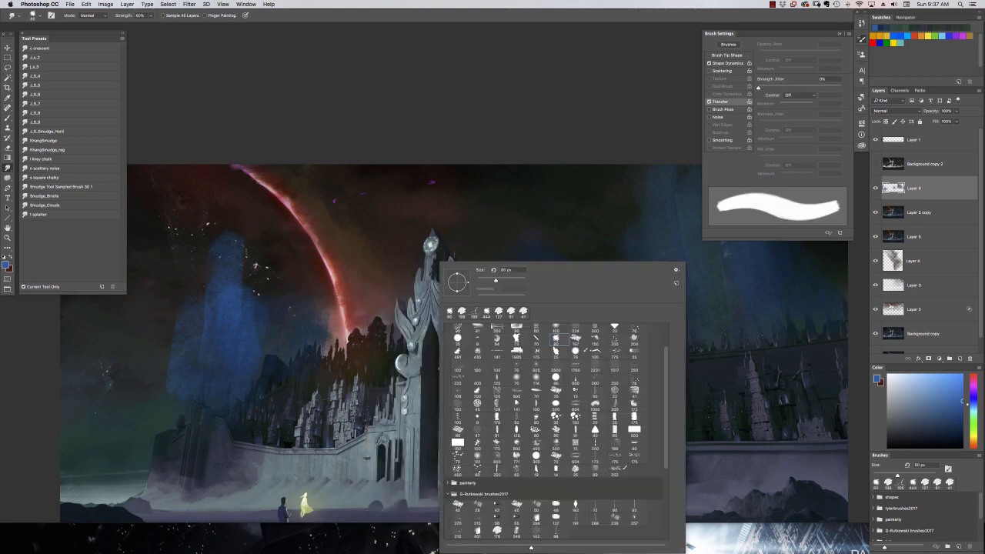
left_click_drag(497, 280, 516, 280)
left_click(247, 264)
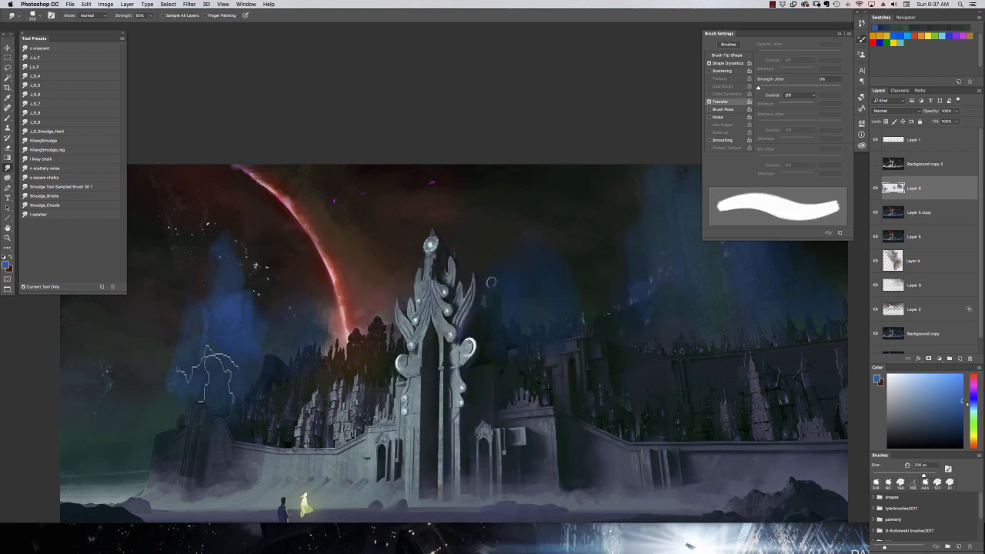
Choose the J_S_8 smudge preset and load a scattered 73 px tip for the blue wisps.
left_click(38, 112)
right_click(275, 285)
double_click(295, 442)
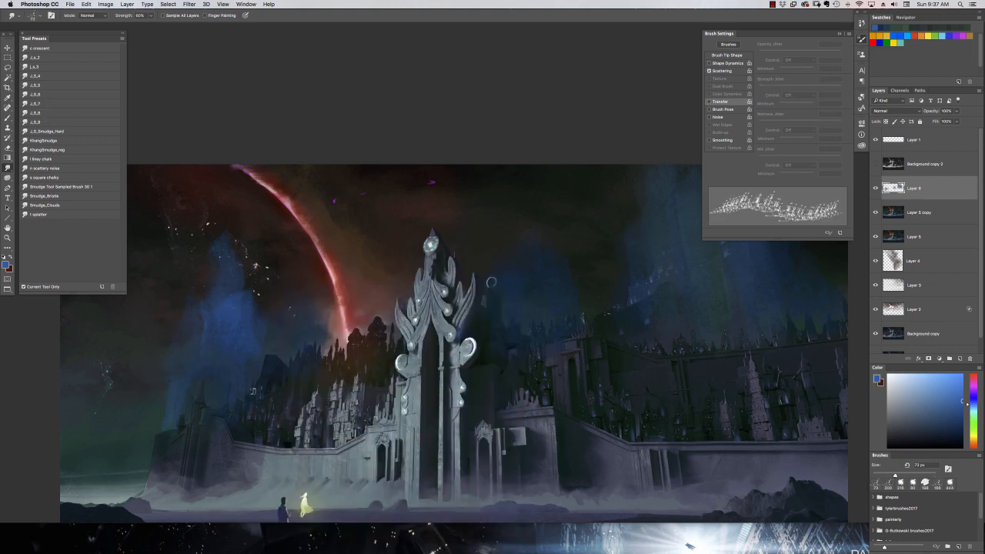
key("super+minus")
left_click_drag(518, 204, 383, 242)
Paint a lighter blue glow around the tall tower with the textured brush enlarged to 332 px.
key("b")
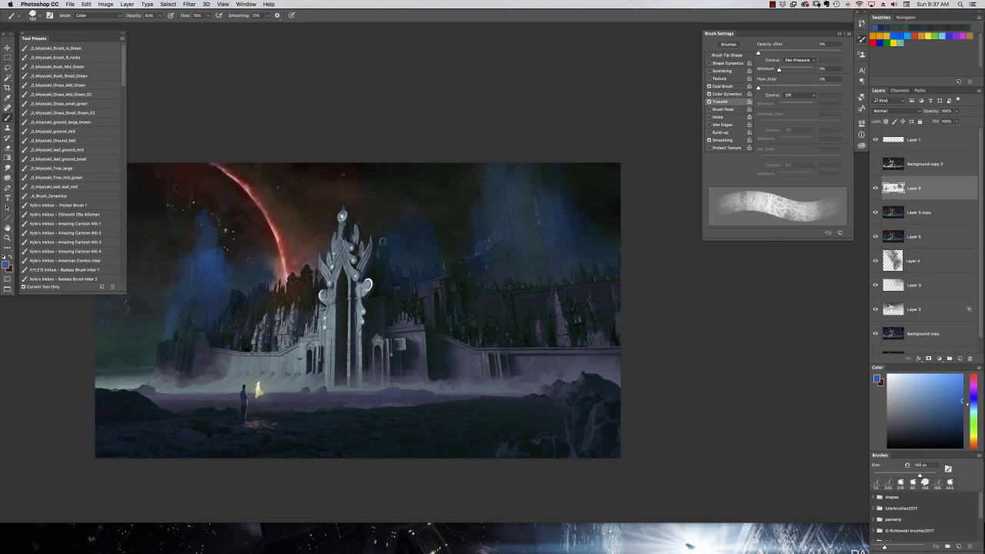
mouse_move(457, 244)
left_mouse_down()
mouse_move(591, 206)
mouse_move(459, 303)
left_mouse_up()
right_click(541, 257)
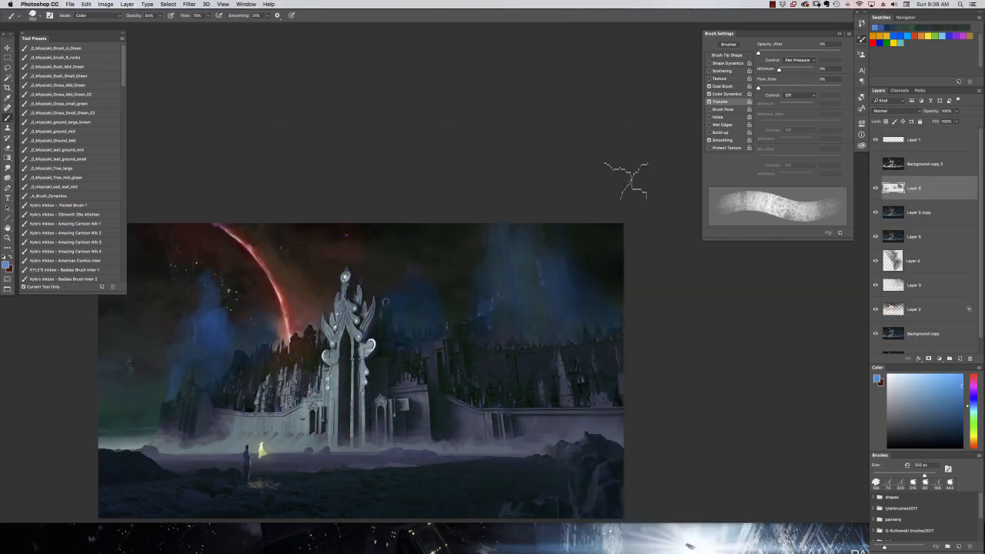
mouse_move(540, 306)
left_mouse_down()
mouse_move(522, 265)
mouse_move(537, 264)
left_mouse_up()
left_click(517, 267, "alt")
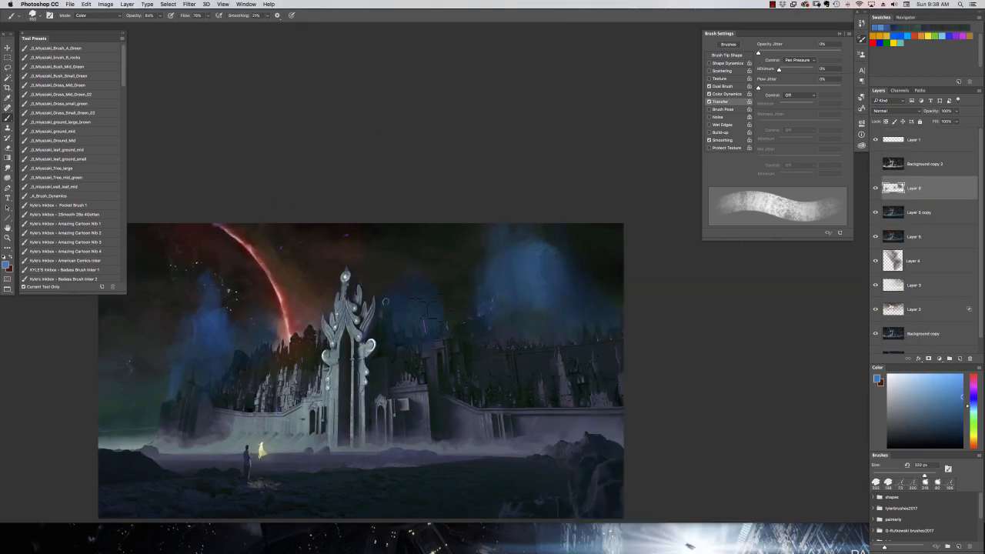
Hide the blue glow layer and outline the distant castle and tall tower with the Polygonal Lasso.
left_click(876, 188)
left_click(8, 68)
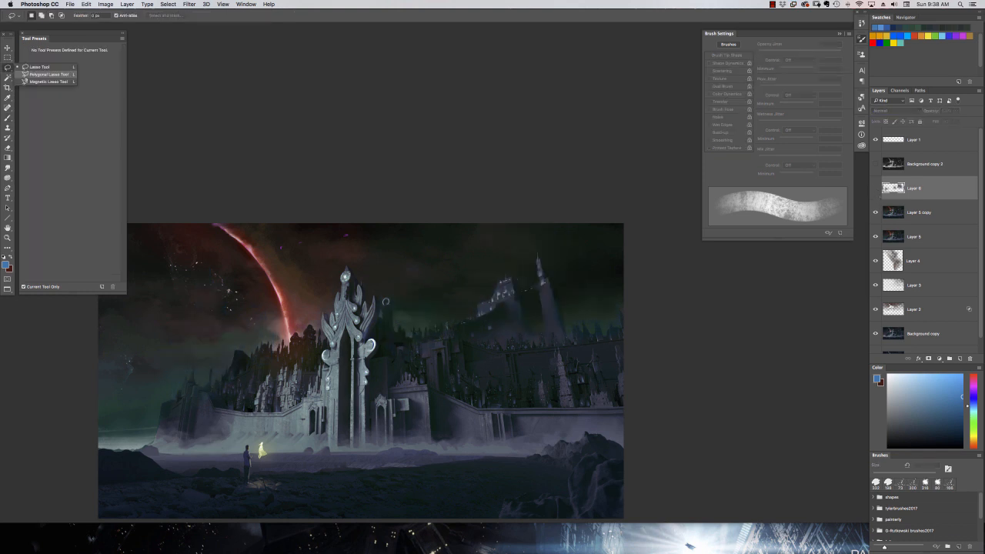
left_click(38, 74)
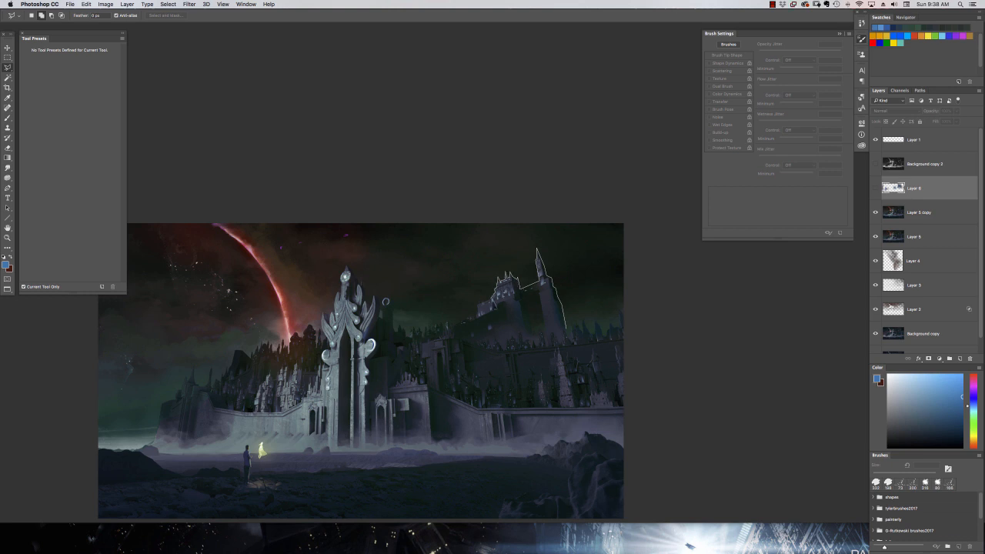
left_click(464, 329)
left_click(526, 407)
left_click(587, 419)
left_click(567, 331)
Show the blue glow layer again and load a soft textured 70 px eraser tip for the selected castle.
left_click(876, 190)
key("e")
right_click(555, 323)
double_click(633, 384)
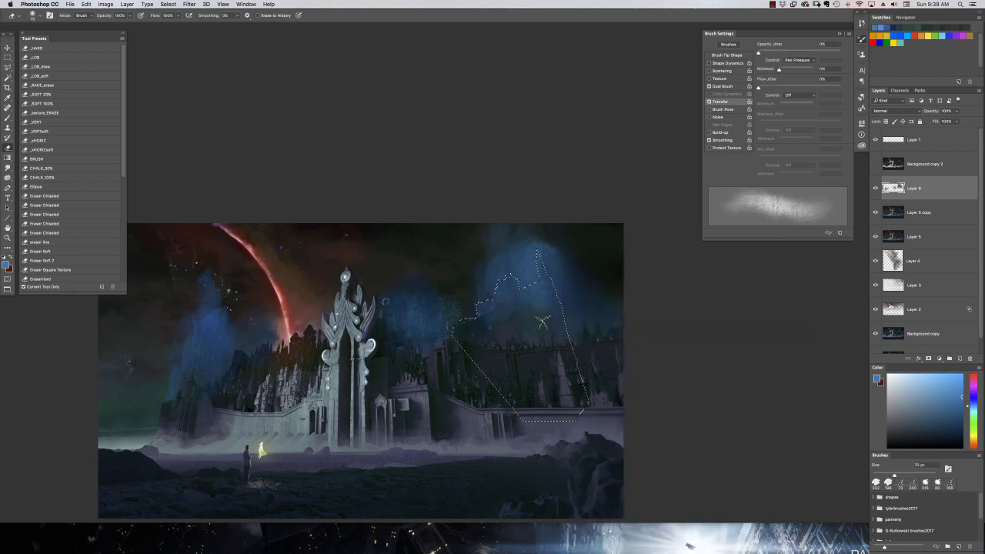
right_click(512, 327)
key("Escape")
Exclude the gap between castle and tower from the selection, and set the glow layer's Levels output white to 212.
key("l")
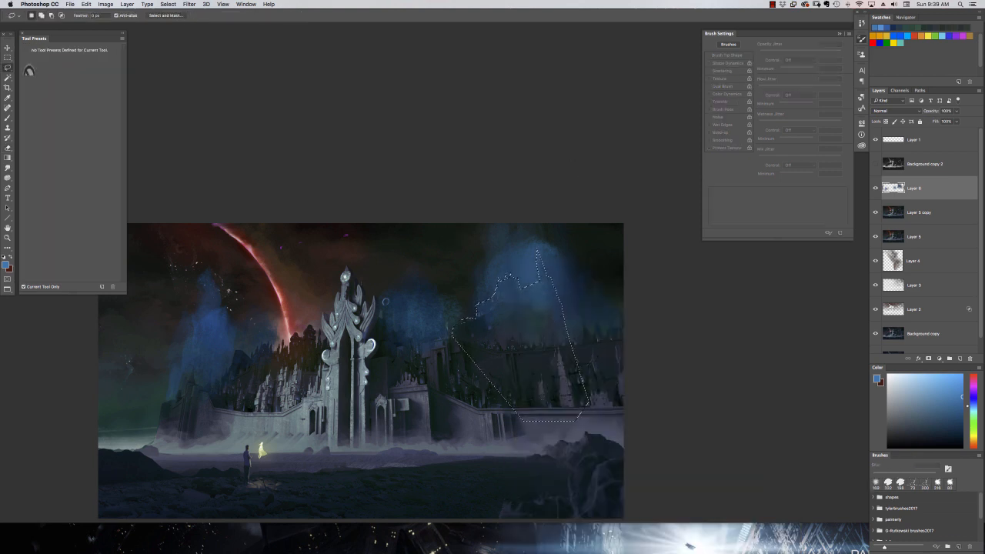
left_click(876, 188)
left_click(875, 189)
left_click(105, 4)
mouse_move(124, 26)
left_click(188, 33)
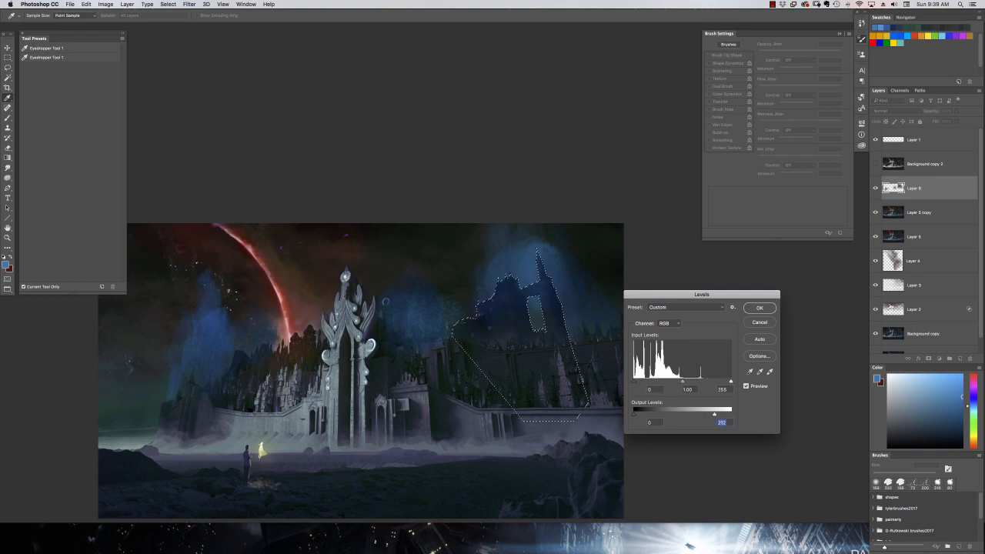
left_click(760, 308)
Erase the blue inside the castle selection with a 201 px eraser, deselect, and compare with the glow layer hidden.
key("e")
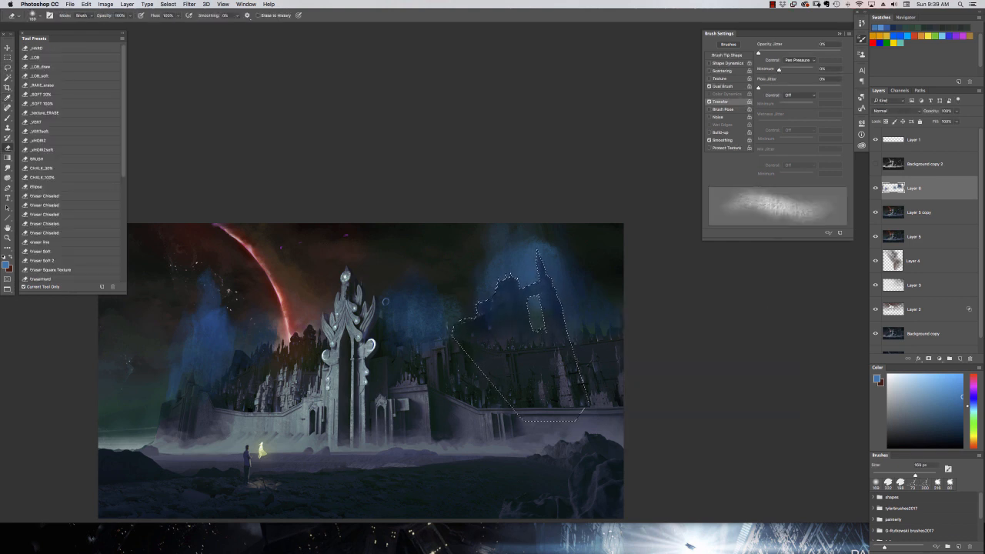
right_click(570, 300)
left_click_drag(642, 281, 645, 281)
left_click(497, 418)
mouse_move(562, 323)
left_mouse_down()
mouse_move(530, 289)
mouse_move(512, 300)
mouse_move(531, 283)
left_mouse_up()
key("super+d")
left_click(874, 189)
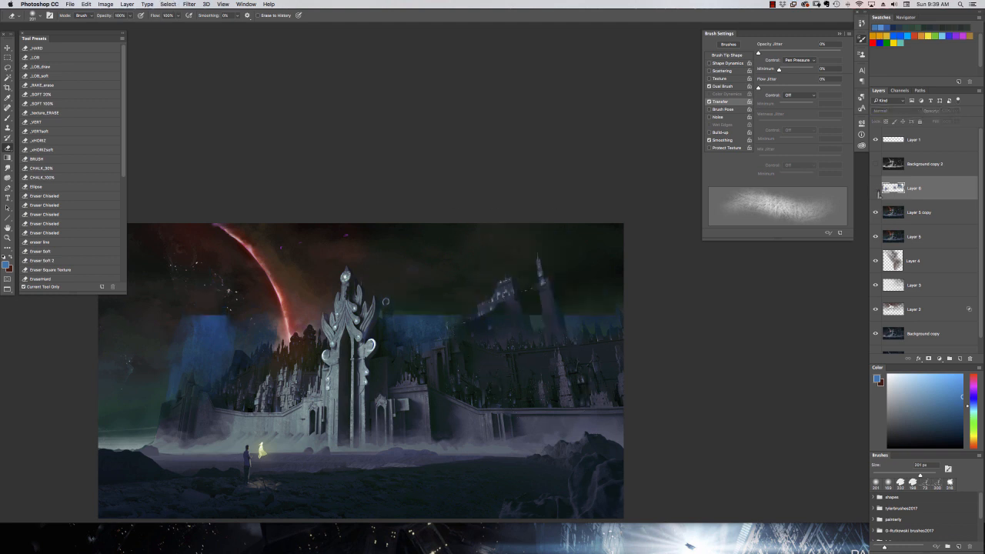
left_click(875, 188)
Compare the painting without the glow layer and thin the blue around the tall tower with a 194 px eraser.
left_click_drag(632, 287, 679, 261)
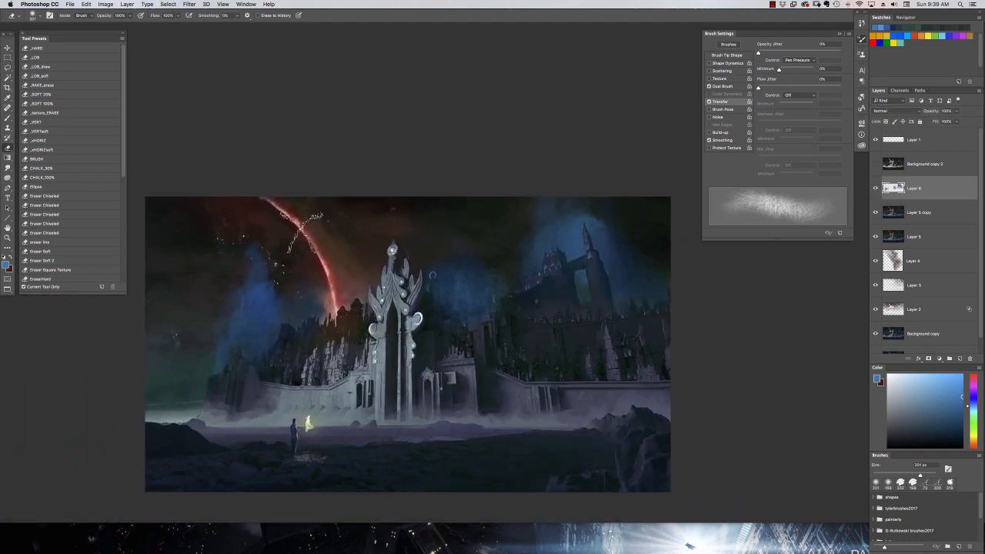
left_click(875, 189)
left_click(875, 188)
right_click(566, 232)
left_click_drag(648, 245, 648, 244)
left_click_drag(561, 188, 582, 267)
Trim the glow's edges on both sides of the tall tower with a larger, smooth eraser tip.
right_click(581, 268)
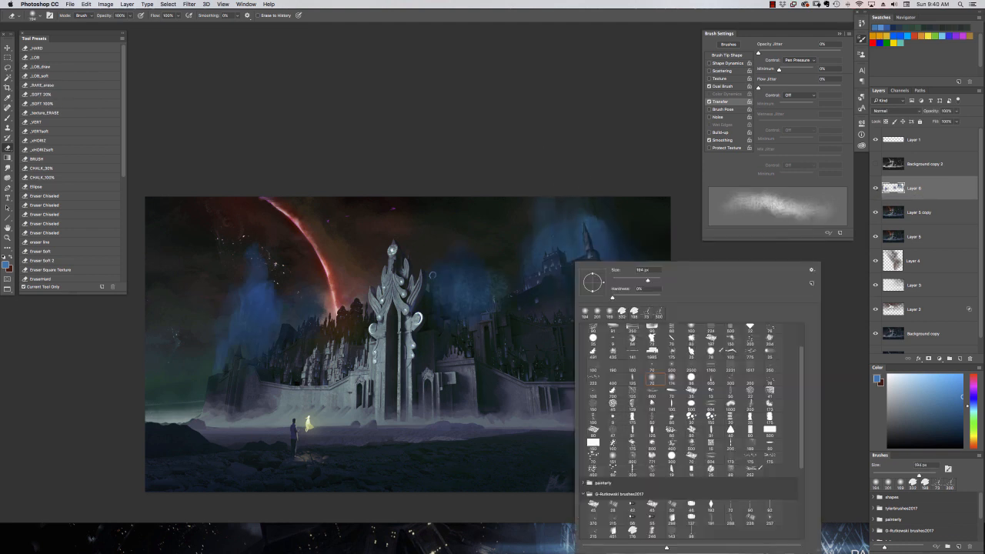
left_click(696, 341)
left_click(651, 280)
left_click_drag(559, 189, 571, 257)
left_click_drag(517, 202, 523, 283)
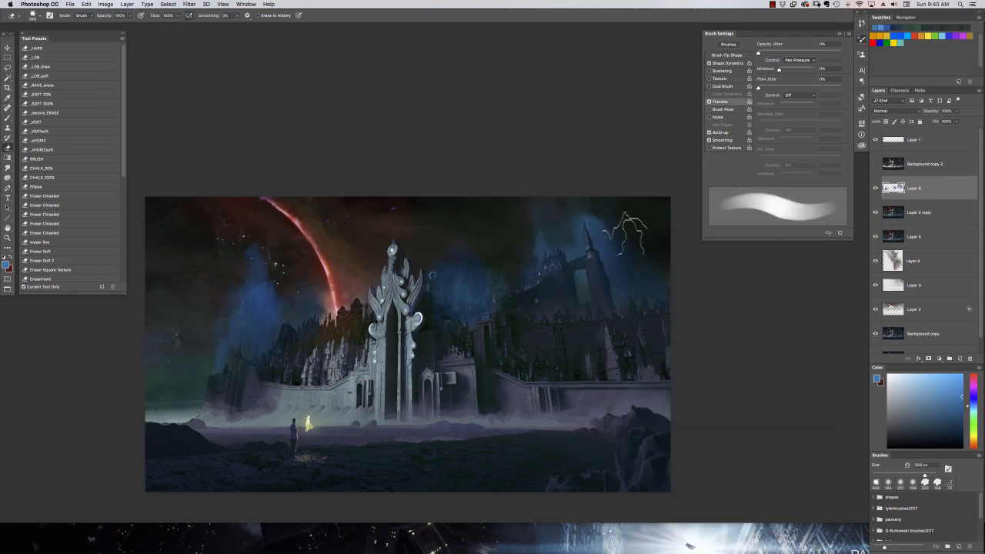
left_click_drag(624, 220, 639, 286)
Lasso the sky between the gate and the castle along the distant spires, hiding the glow layer to see them.
key("super+comma")
key("super+comma")
key("l")
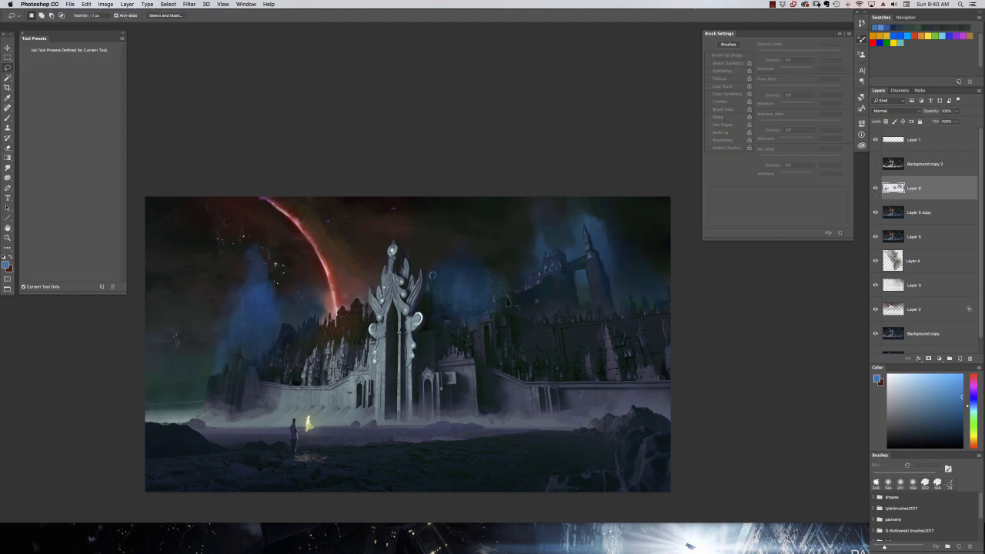
key("super+comma")
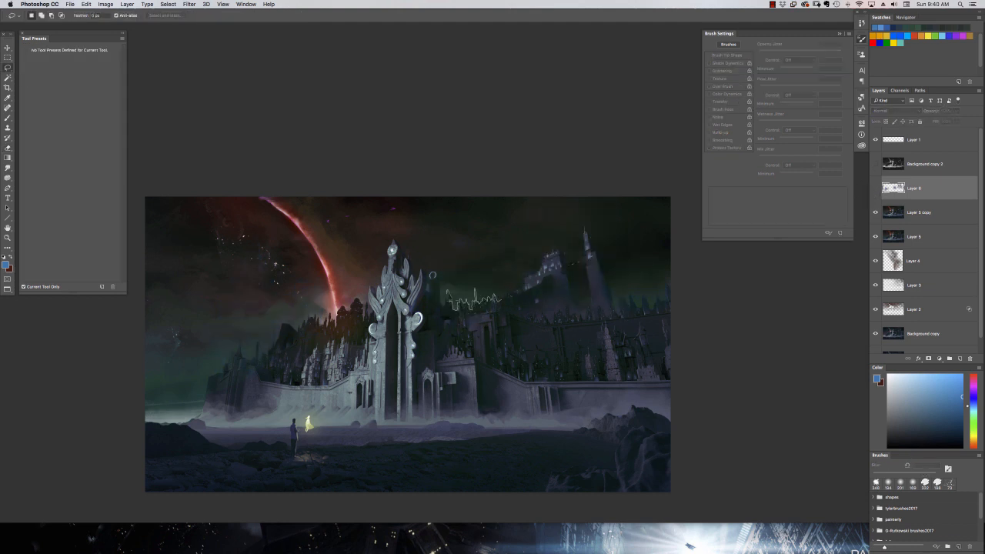
left_click_drag(500, 298, 423, 258)
key("super+comma")
Invert the sky selection, paint dark blue over the distant spires in Normal mode, deselect, and erase excess glow above them.
key("b")
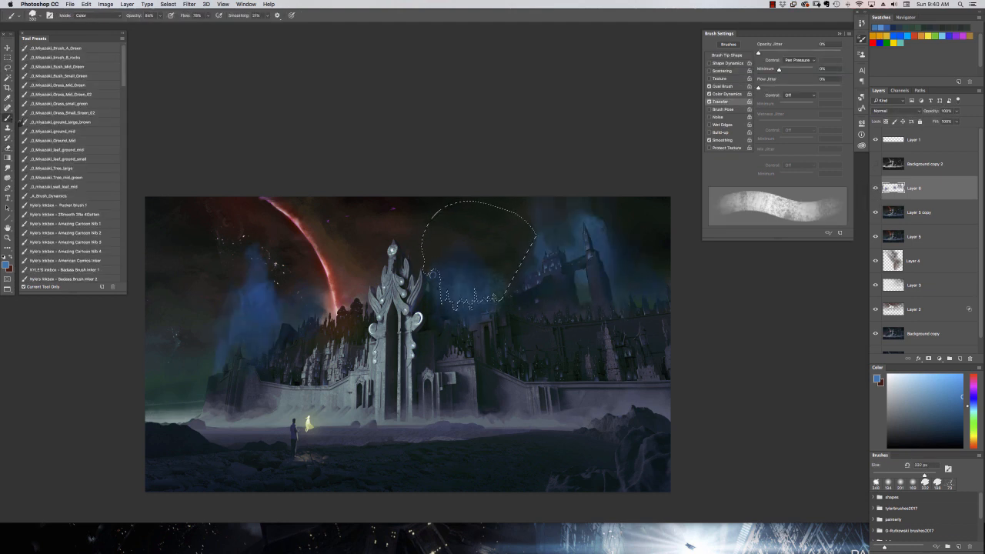
left_click(167, 4)
left_click(180, 48)
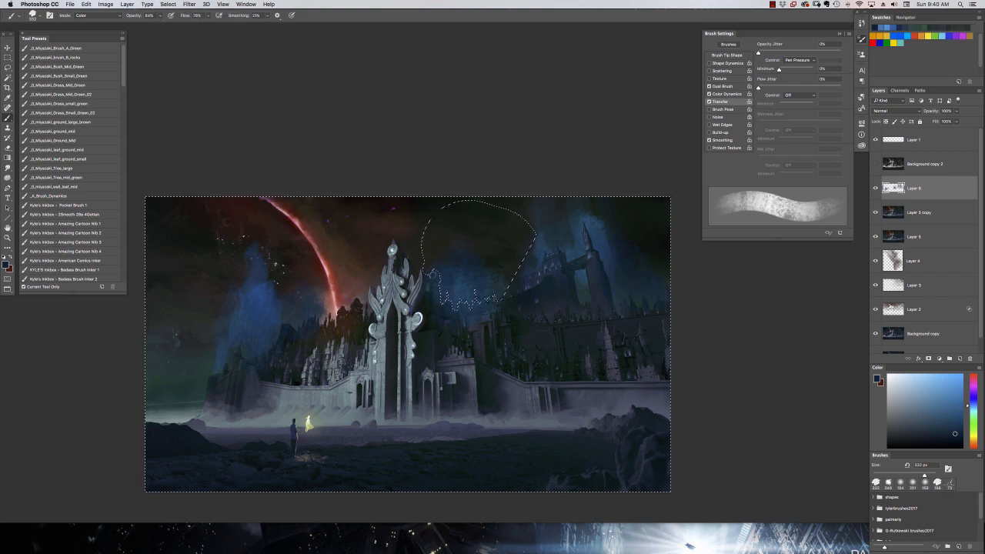
left_click(96, 15)
left_click(85, 9)
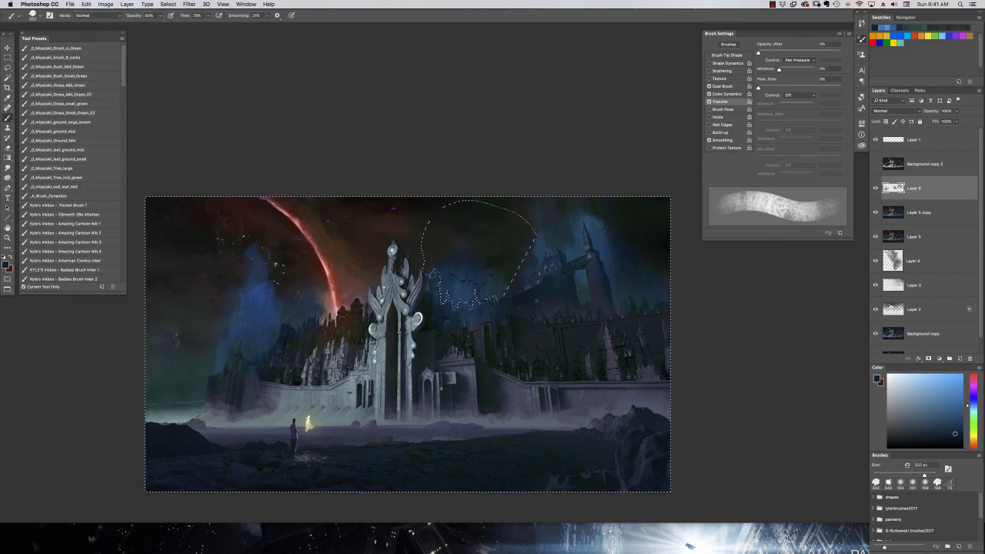
key("super+d")
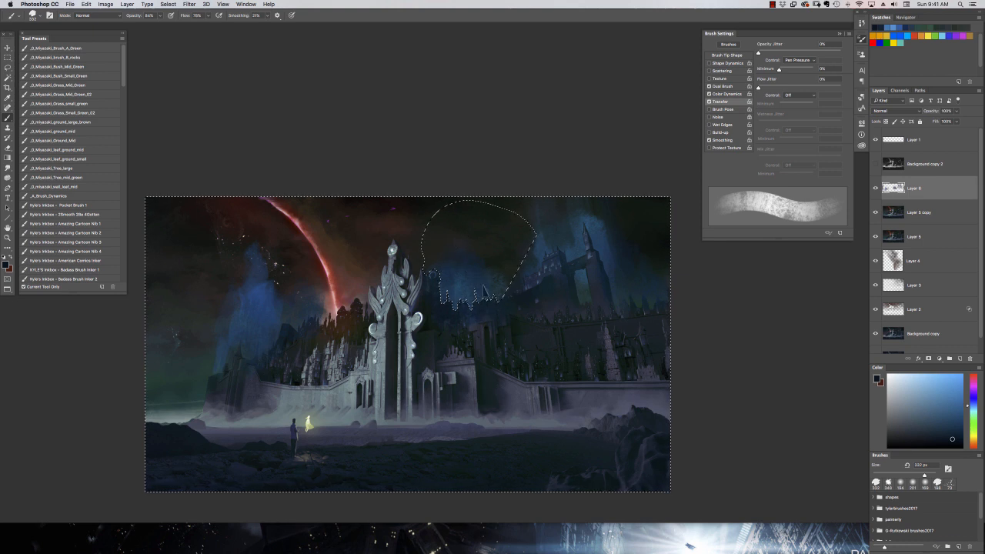
key("e")
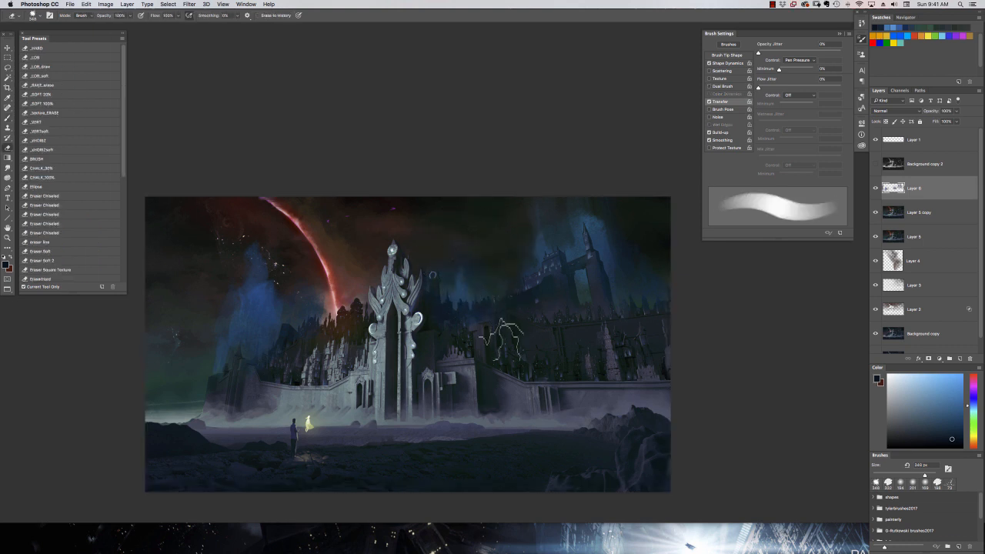
left_click_drag(634, 435, 705, 426)
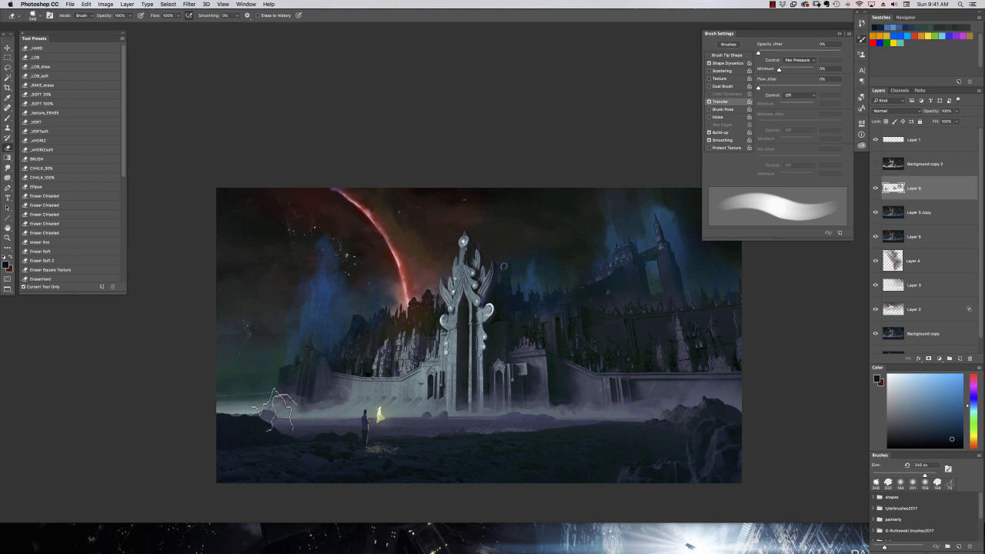
Lock the glow layer's transparent pixels and tint the glow around the tall tower green and yellow-green with a soft 444 px brush.
key("b")
left_click_drag(492, 339, 410, 343)
key("slash")
left_click(973, 418)
left_click(952, 402)
right_click(533, 262)
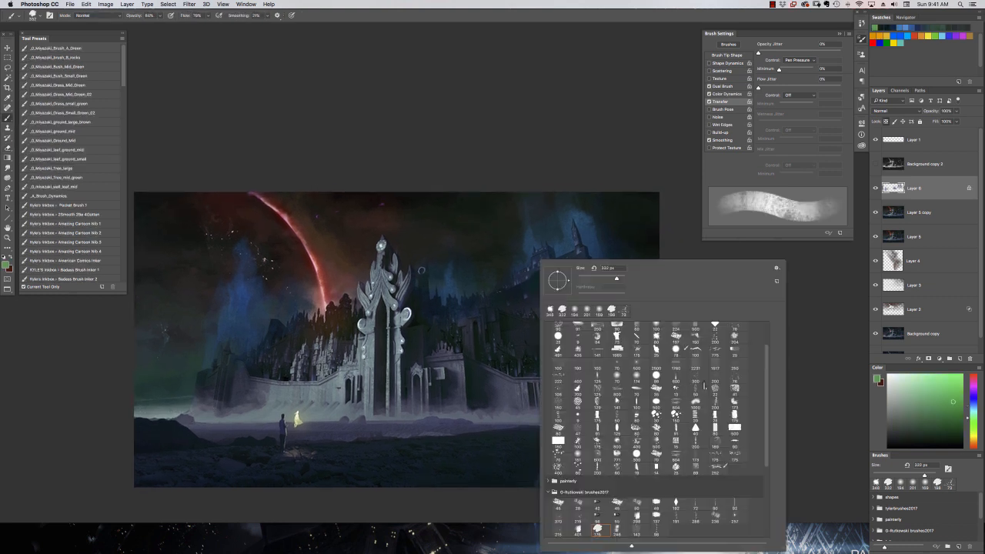
left_click(659, 329)
left_click(955, 407)
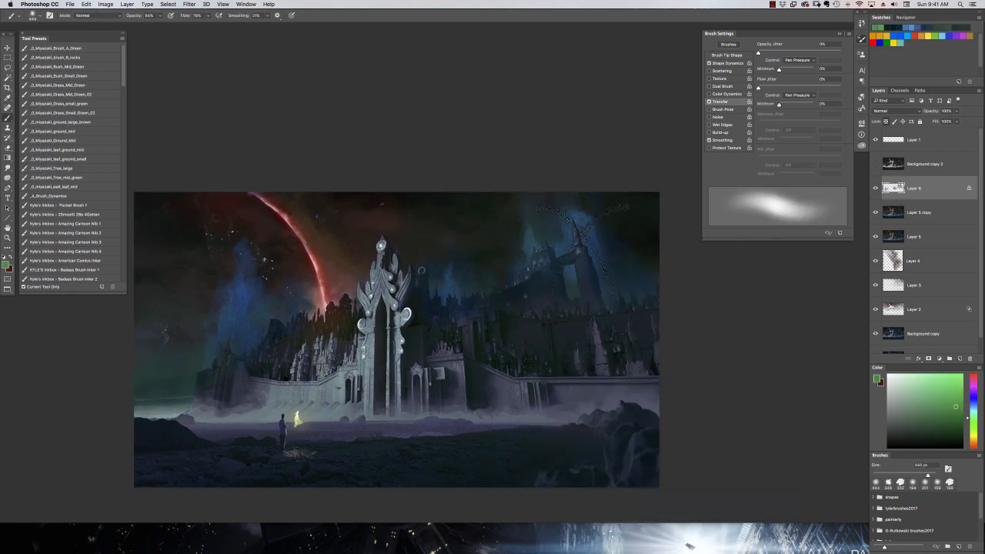
left_click(958, 423)
left_click(973, 431)
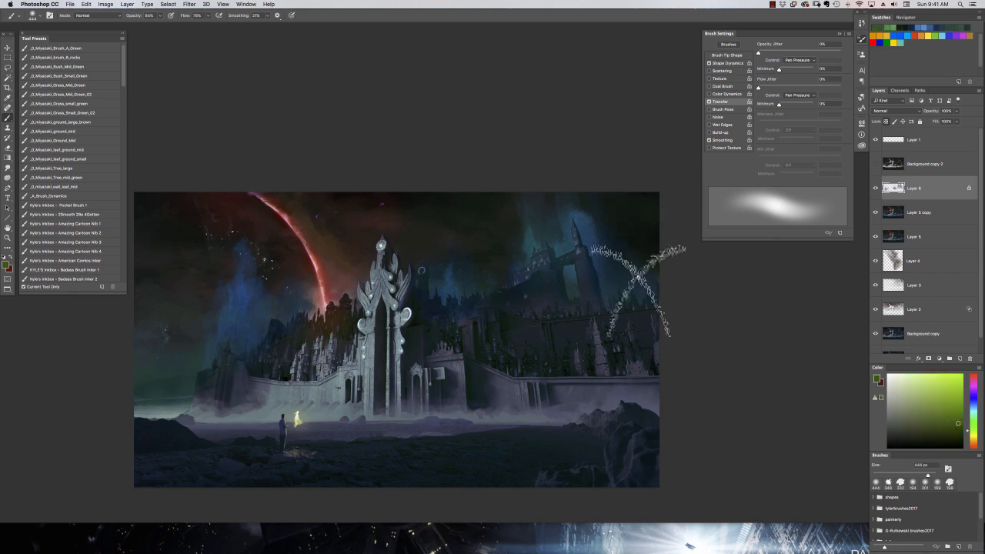
Flip the whole canvas horizontally to check the composition.
key("super+minus")
left_click(105, 4)
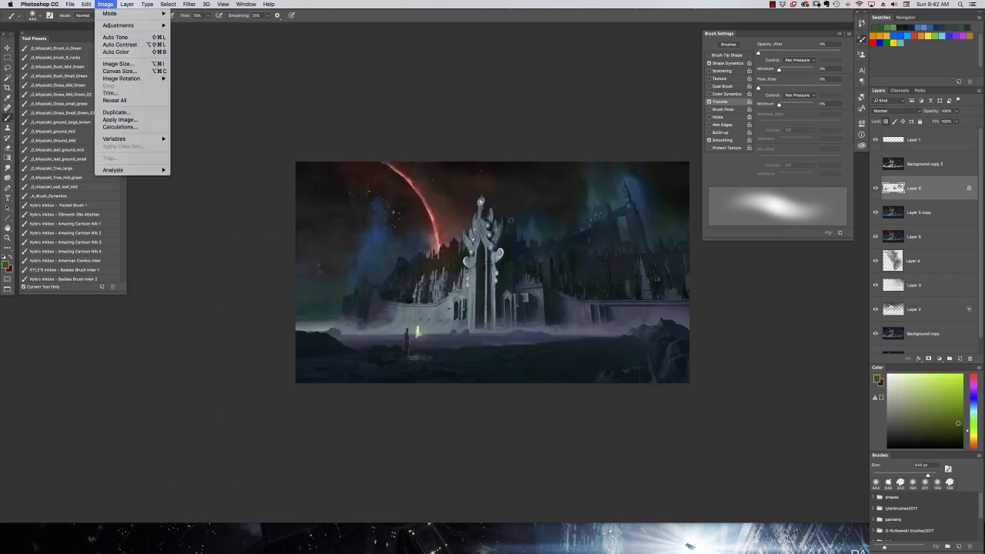
mouse_move(121, 78)
left_click(212, 111)
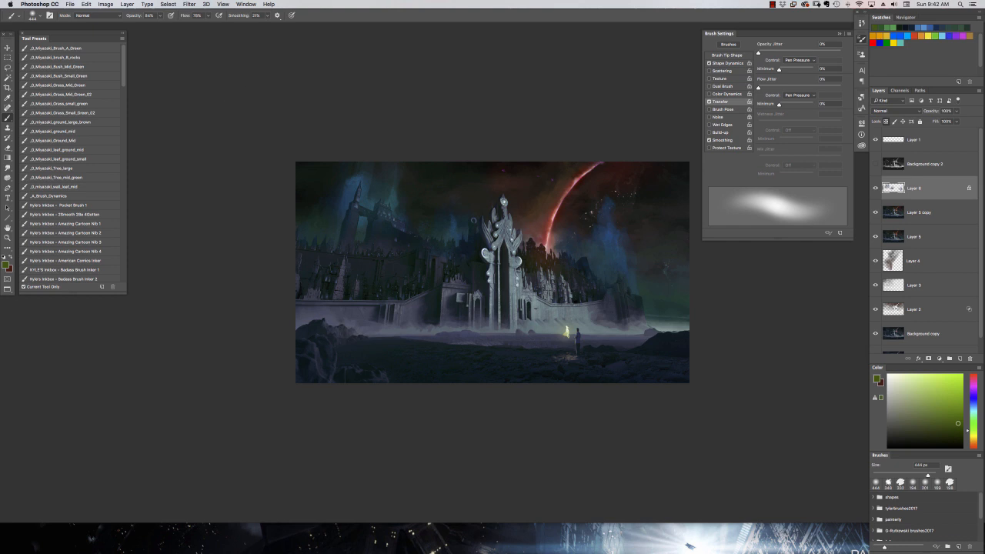
Lasso the dark sky patch above the horizon beyond the city wall and sample blue from the nearby glow.
key("l")
mouse_move(696, 317)
left_mouse_down()
mouse_move(644, 312)
mouse_move(699, 300)
left_mouse_up()
key("b")
left_click(614, 231, "alt")
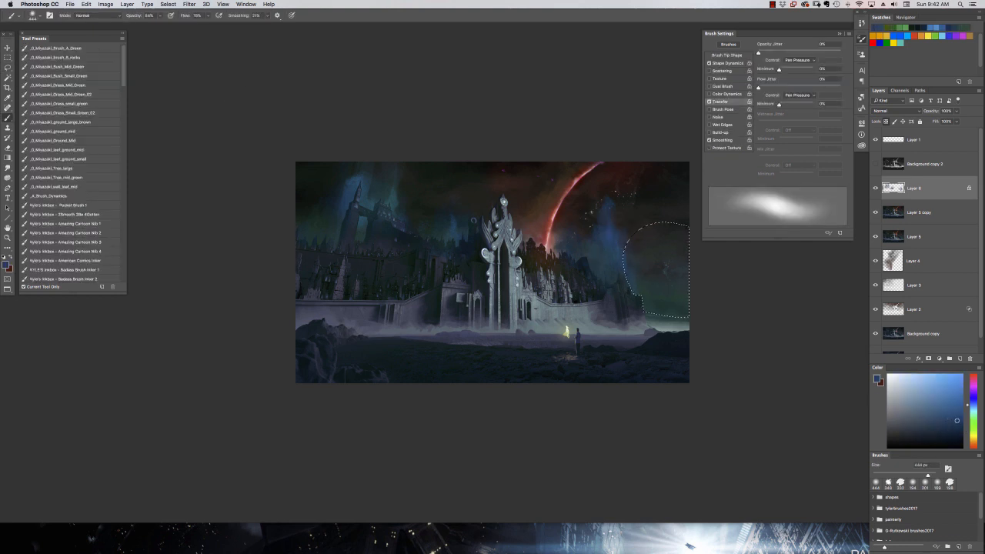
left_click(638, 211, "alt")
left_click(610, 231, "alt")
Unlock the layer's transparent pixels and paint blue into the selected sky patch with the textured 332 px brush.
left_click_drag(616, 239, 497, 242)
right_click(516, 260)
left_click(569, 309)
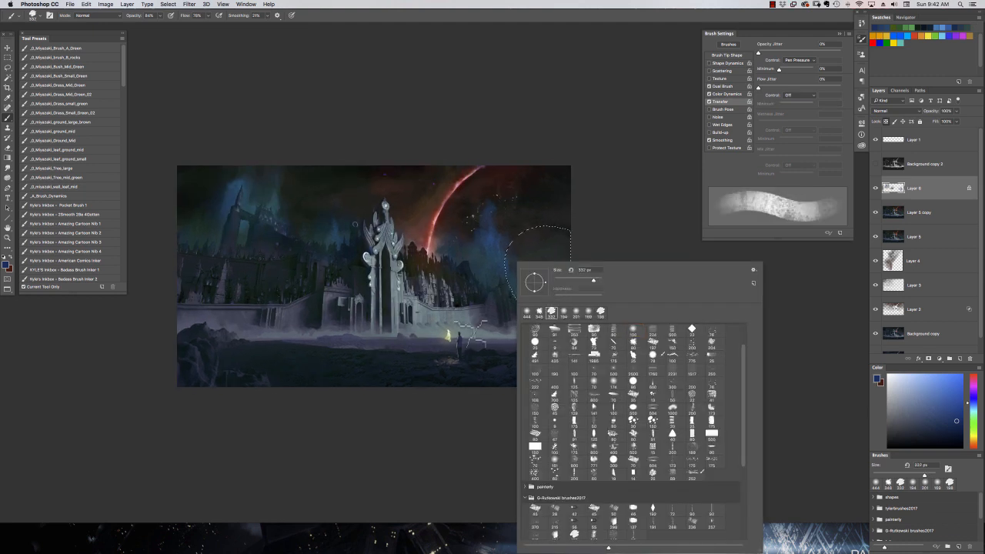
left_click(610, 184)
key("slash")
mouse_move(558, 297)
left_mouse_down()
mouse_move(568, 313)
mouse_move(546, 280)
left_mouse_up()
left_click(963, 404)
mouse_move(534, 318)
left_mouse_down()
mouse_move(580, 318)
mouse_move(549, 292)
left_mouse_up()
left_click(551, 258, "alt")
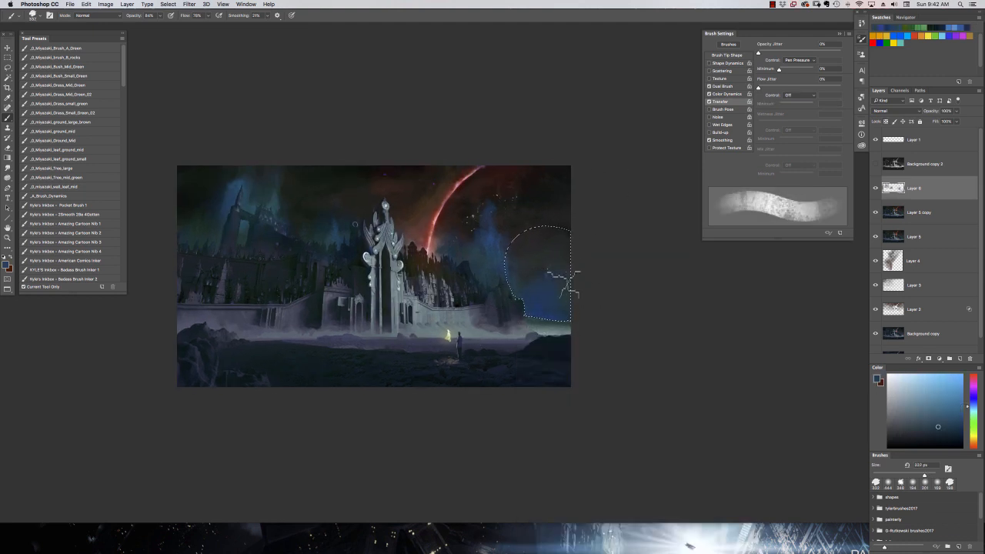
Drop the sky patch selection and return to the textured 332 px brush after switching briefly to Smudge.
key("super+d")
key("r")
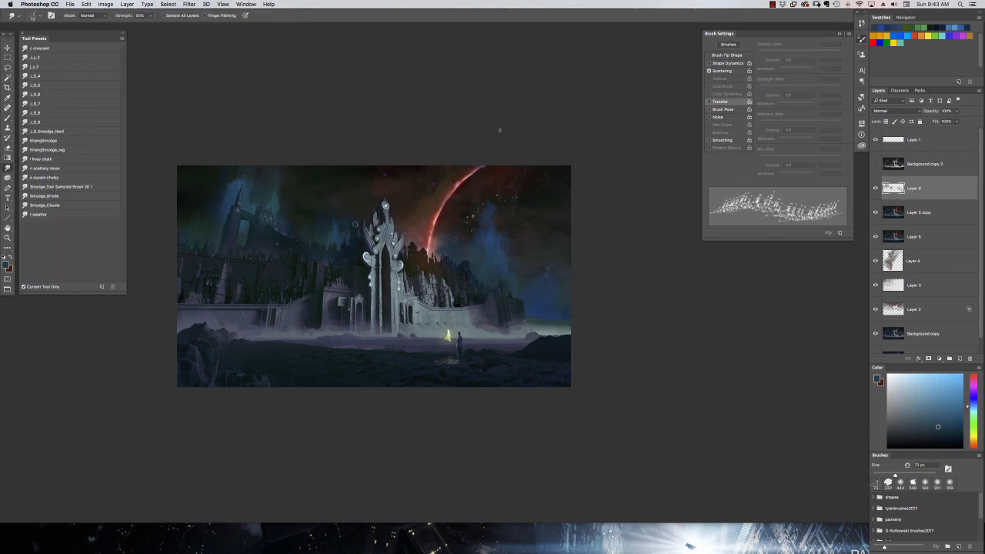
left_click_drag(500, 130, 576, 174)
key("b")
key("super+plus")
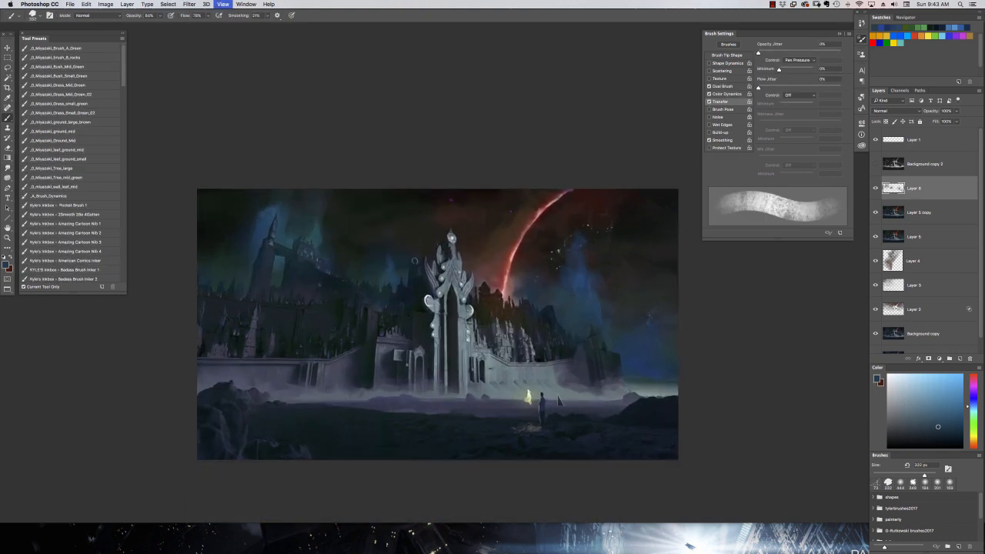
Show the grayscale Background copy 2 layer, select its bright tones with Color Range, and hide that layer again.
left_click_drag(520, 443, 581, 387)
left_click(876, 164)
left_click(168, 4)
left_click(195, 83)
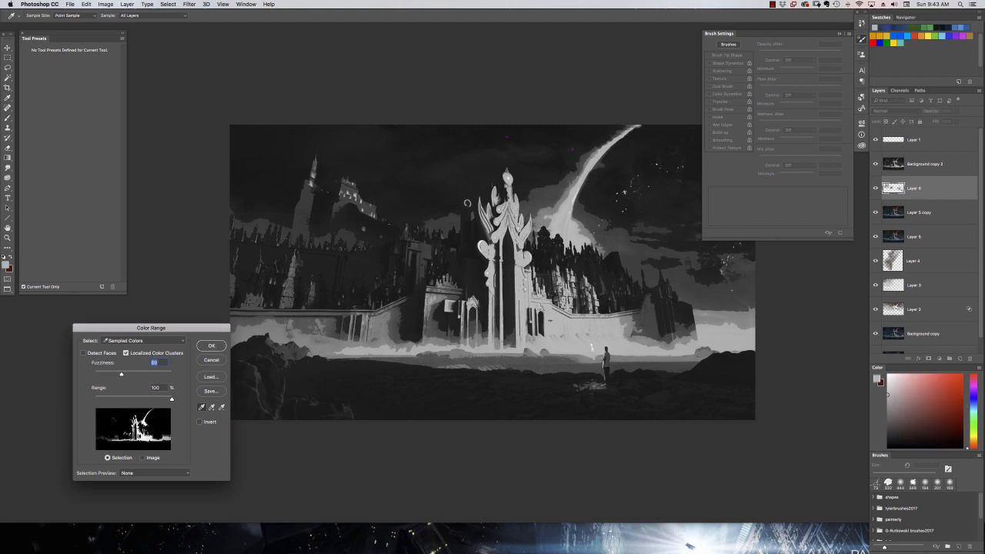
key("Return")
key("l")
left_click(875, 164)
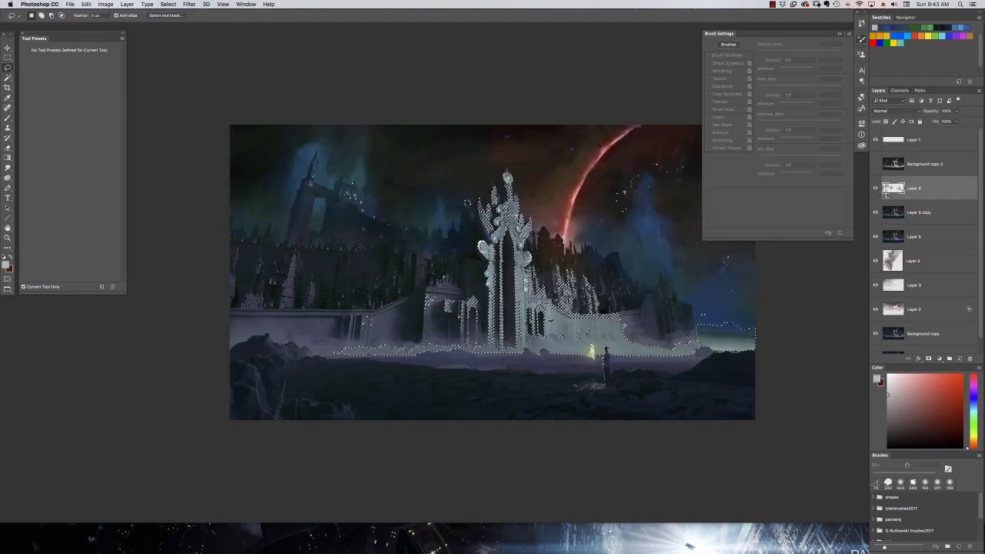
Add a new layer above the sky glow layer and pick a pale grayish green as the brush colour.
key("ctrl+shift+alt+super+n")
mouse_move(654, 269)
left_mouse_down()
mouse_move(617, 256)
mouse_move(594, 227)
left_mouse_up()
key("b")
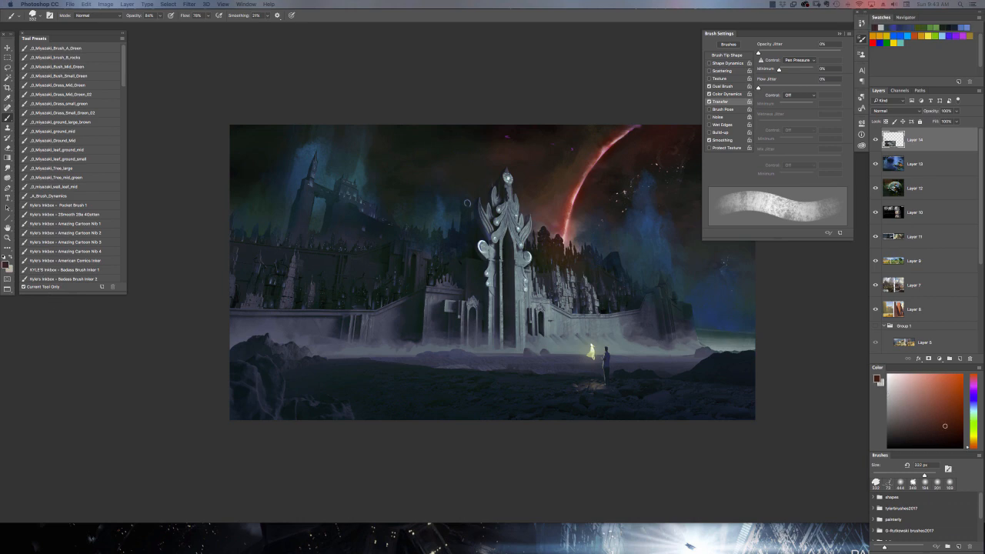
left_click(467, 203, "alt")
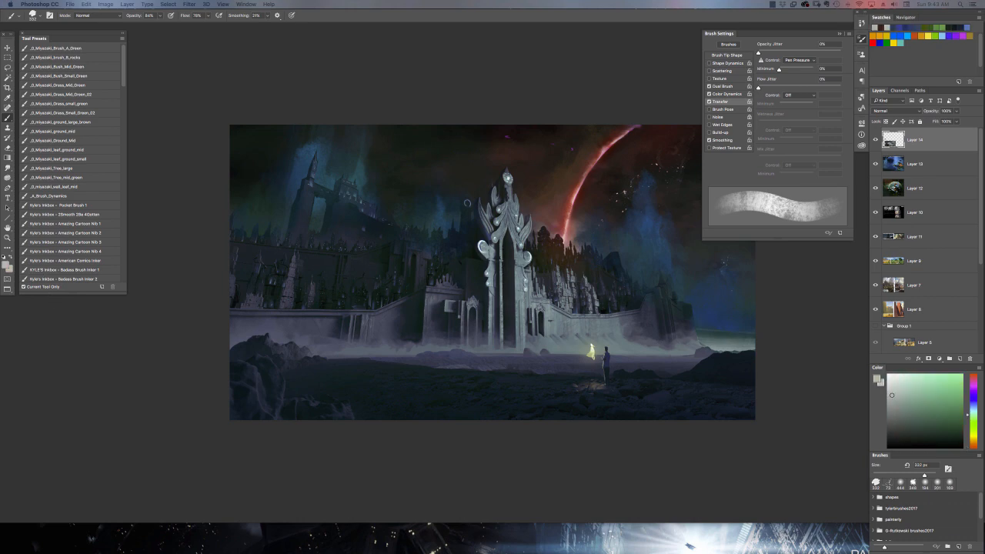
left_click(467, 203, "alt")
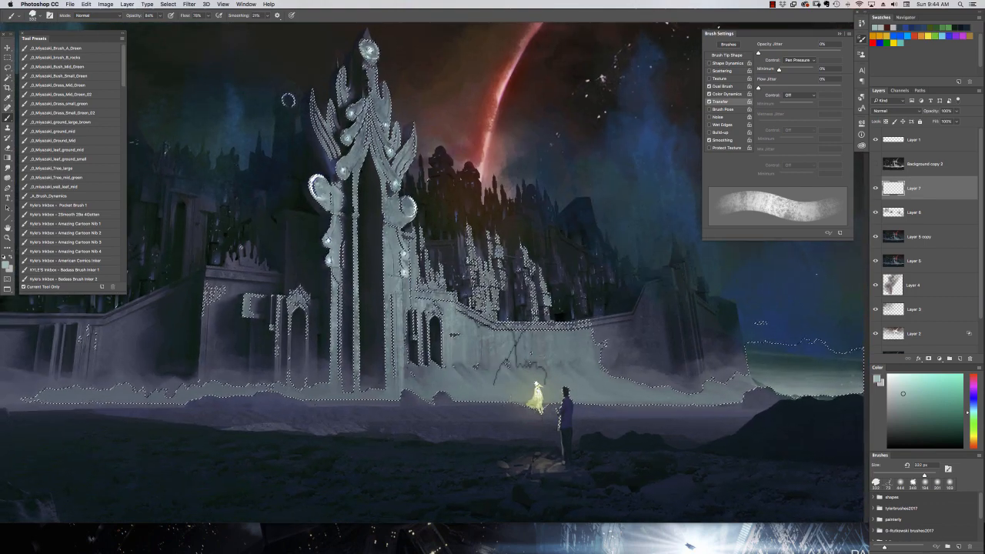
Choose a ragged textured brush from the G-Rutkowski brushes2017 set and reduce it to 92 px.
right_click(517, 359)
scroll(628, 481, "down", 3)
left_click(628, 479)
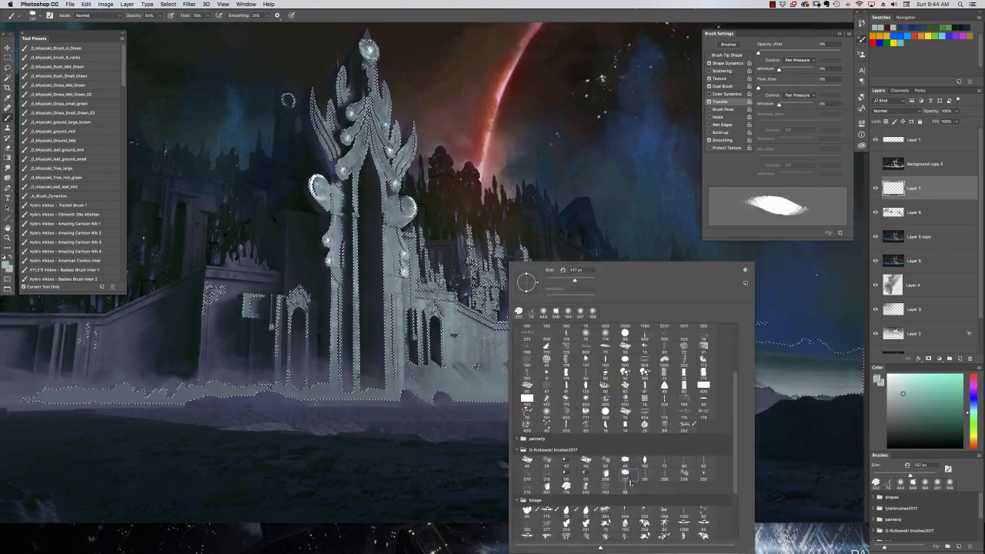
left_click_drag(486, 343, 493, 359)
right_click(490, 358)
left_click(582, 476)
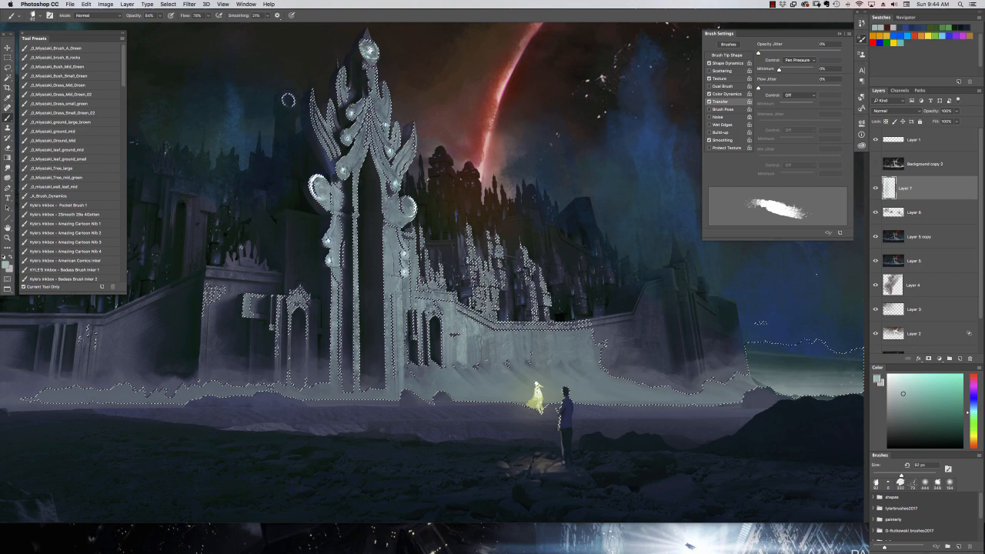
left_click(531, 338, "alt")
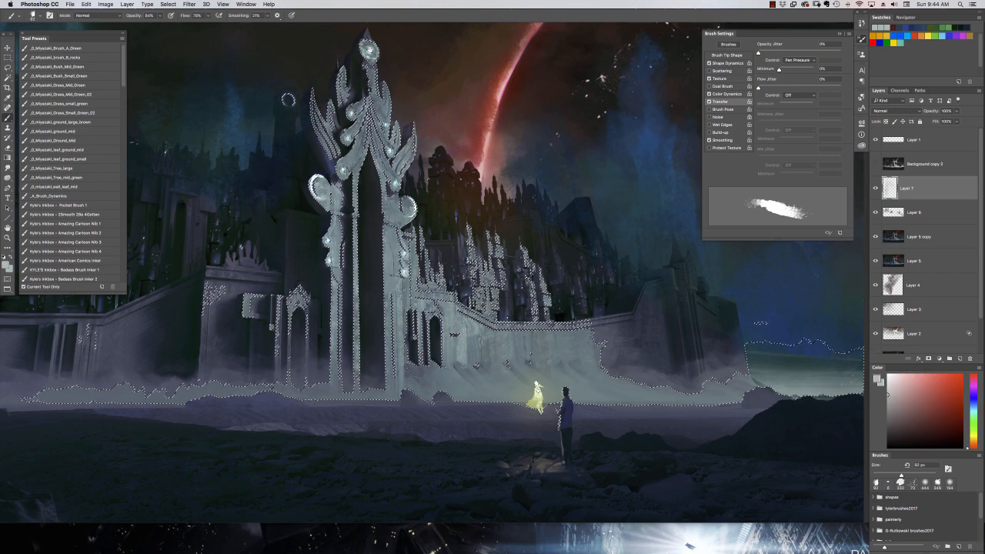
Paint weathered stone texture on the selected lit wall beside the gate, varying between bluish and yellowish grays.
mouse_move(527, 336)
left_mouse_down()
mouse_move(530, 351)
mouse_move(554, 348)
mouse_move(538, 362)
left_mouse_up()
left_click(539, 339, "alt")
left_click(543, 341, "alt")
left_click(538, 347, "alt")
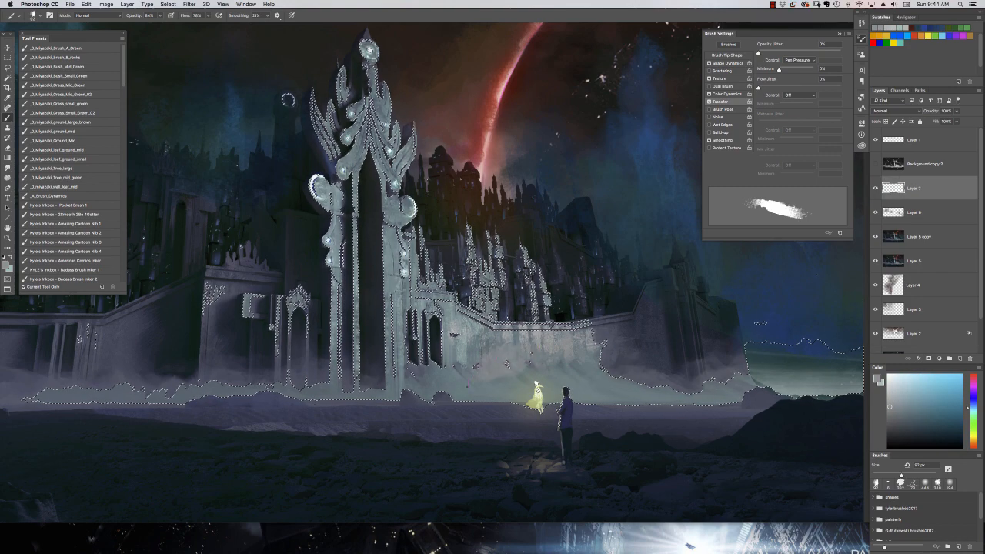
left_click(891, 405)
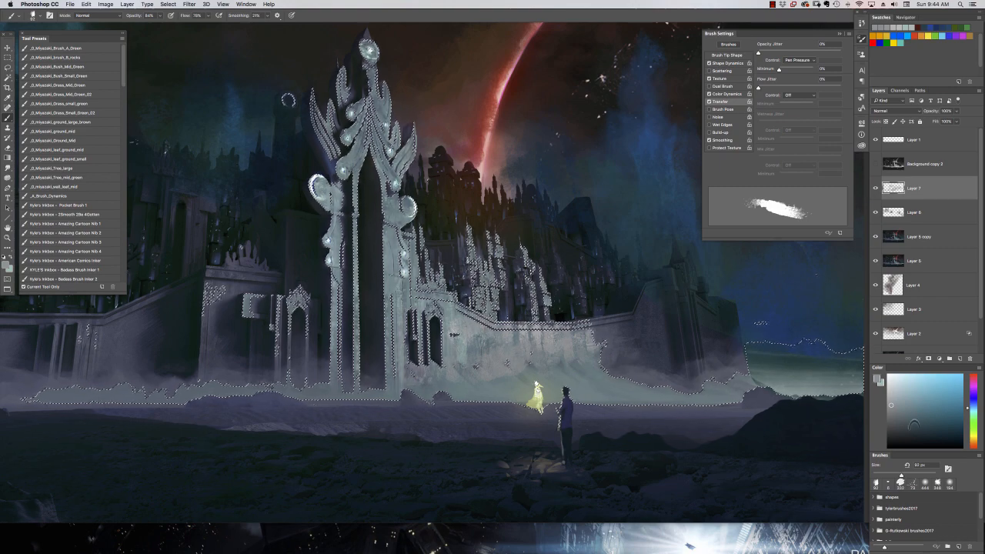
left_click(539, 339, "alt")
left_click_drag(537, 331, 539, 348)
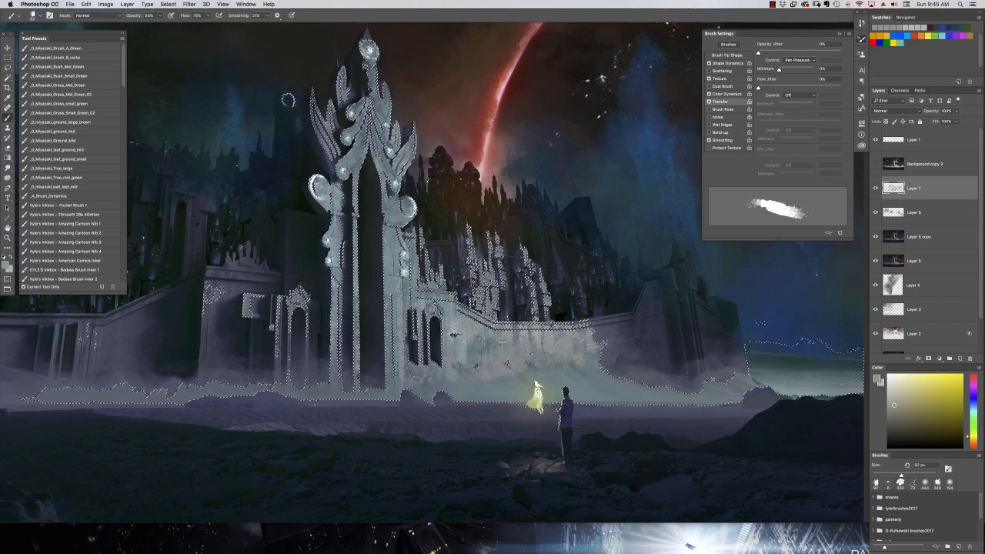
Undo the last brush strokes on the lit wall.
key("alt+super+z")
key("alt+super+z")
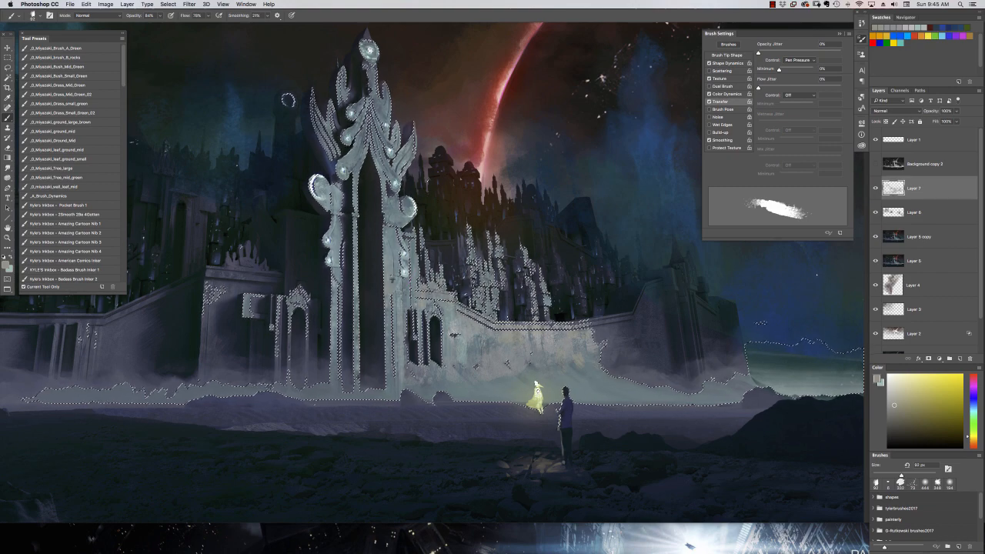
key("alt+super+z")
key("alt+super+z")
Switch to the 401 px G-Rutkowski brush, paint texture on the gate's lit column at 182 px, and undo the last strokes.
right_click(387, 315)
left_click(425, 486)
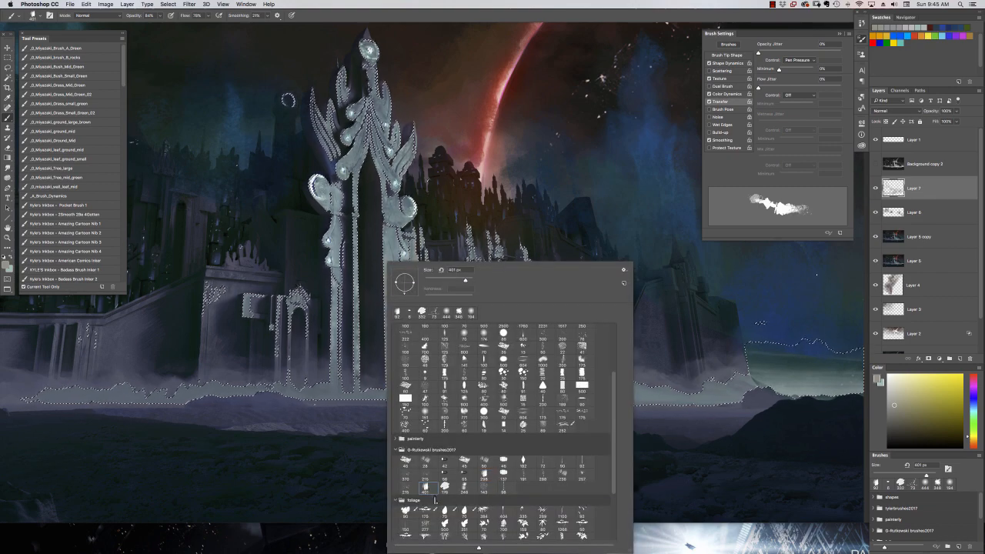
key("Return")
key("alt+super+z")
key("alt+super+z")
Try several G-Rutkowski brushes and settle on the sharp-edged textured one at 78 px.
right_click(473, 316)
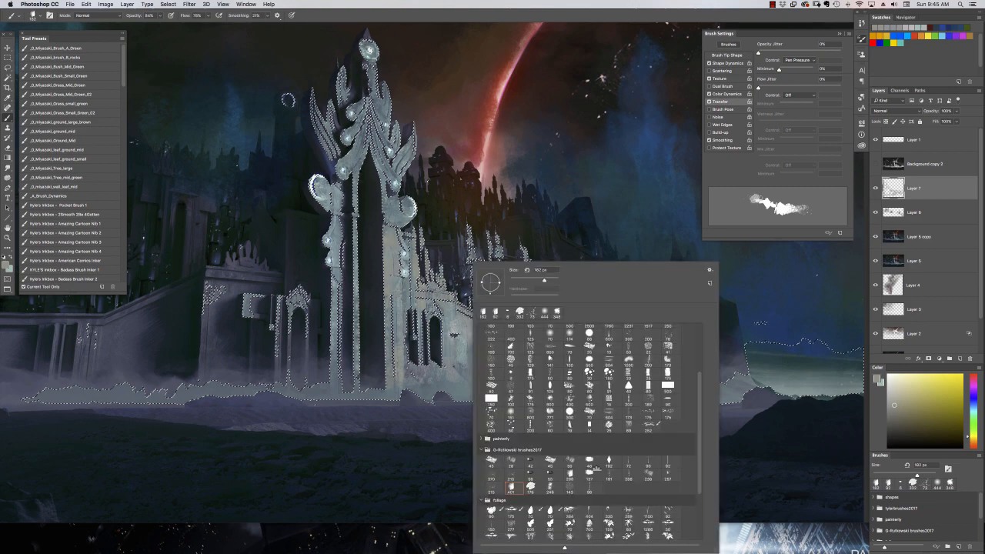
left_click(590, 461)
left_click(571, 461)
left_click(550, 460)
left_click(510, 461)
key("Return")
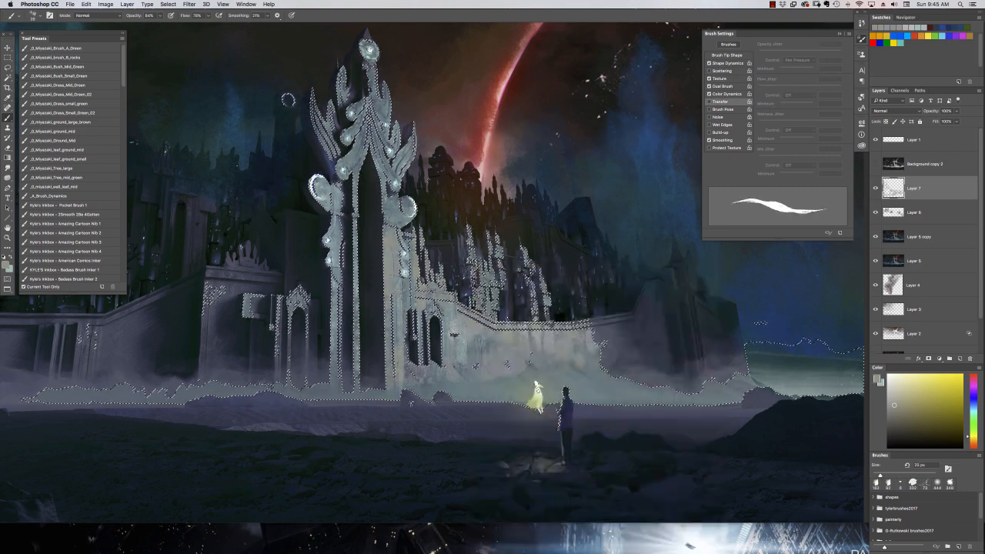
right_click(477, 315)
left_click(531, 461)
key("Return")
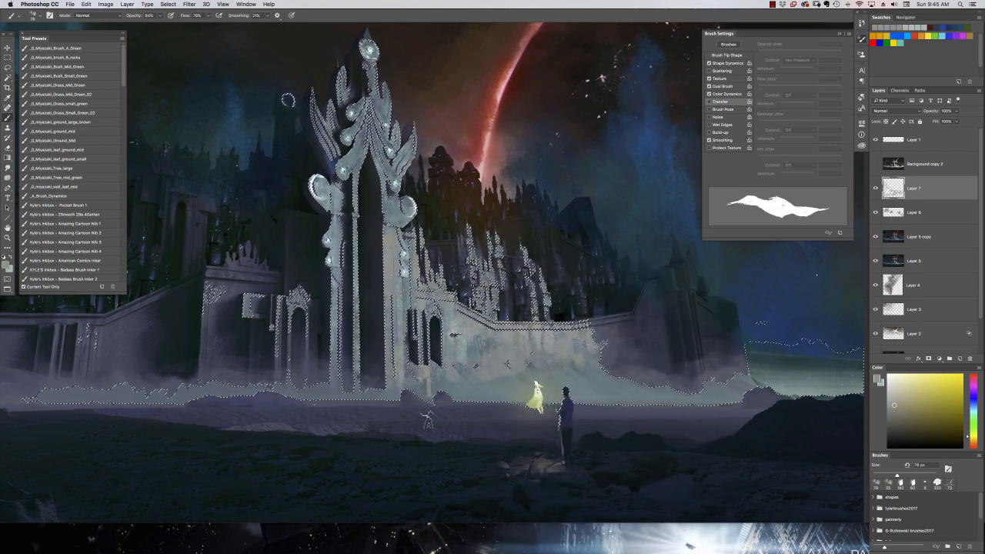
Paint sampled gray tones along the gate's columns and the adjoining wall, undoing the three strokes that do not suit.
left_click(445, 385, "alt")
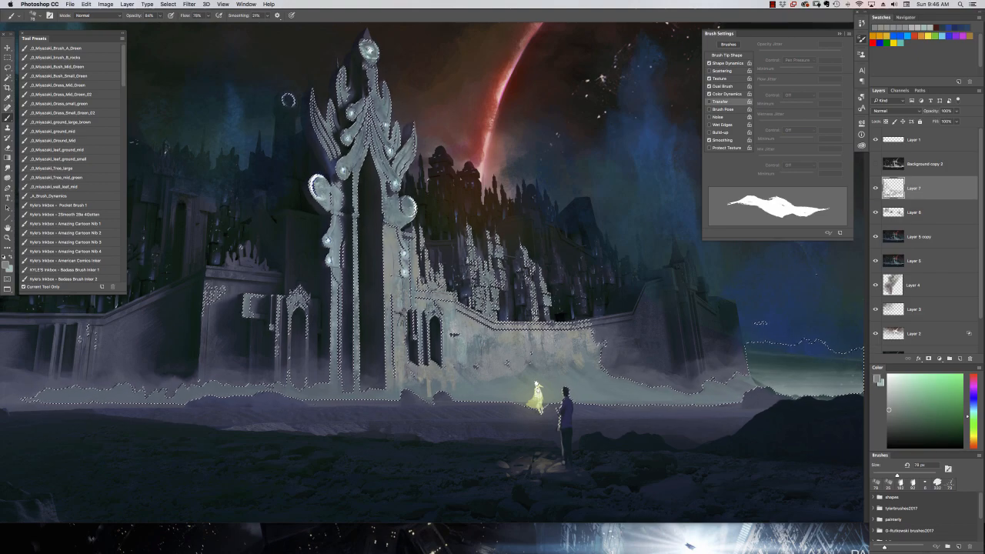
key("super+alt+z")
key("super+alt+z")
key("super+alt+z")
left_click(385, 394, "alt")
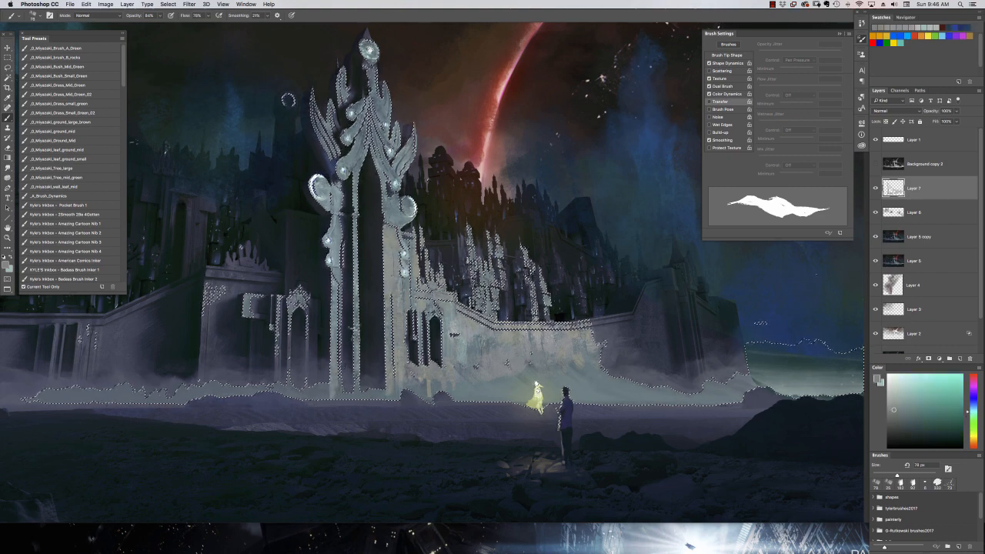
left_click(450, 365, "alt")
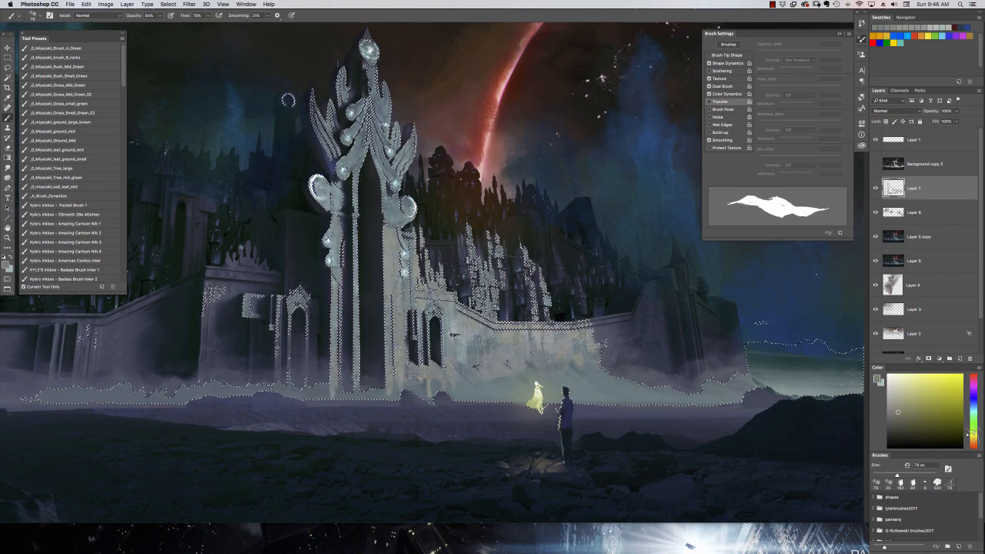
Lower the brush opacity to 53% and rework the gate's lit column and nearby wall, undoing the unwanted strokes.
left_click_drag(160, 16, 147, 25)
key("super+alt+z")
left_click_drag(392, 192, 442, 373)
key("super+alt+z")
key("super+alt+z")
Reduce the brush to 44 px and layer muted green and purple grays over the gate and wall, undoing the last two strokes.
right_click(496, 263)
left_click(516, 395)
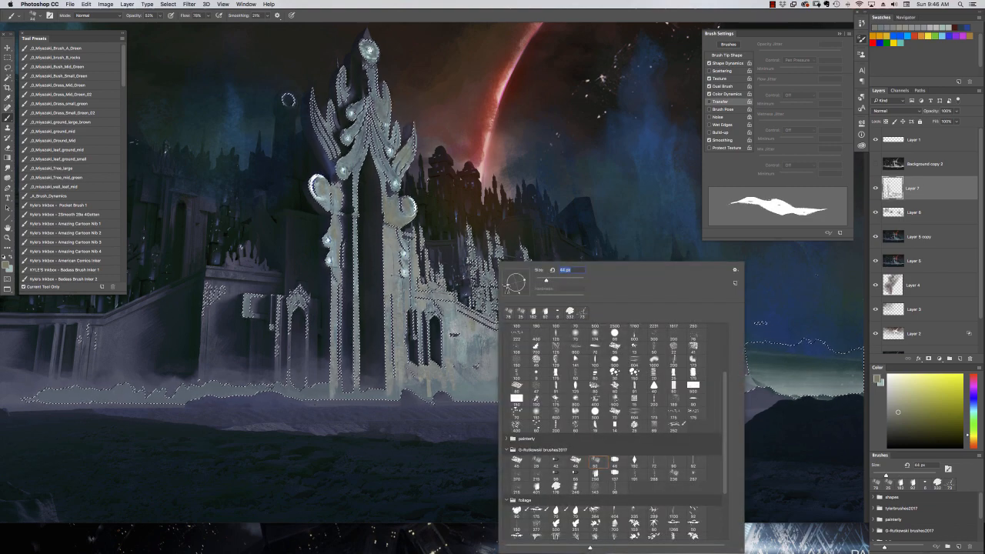
key("Return")
left_click(477, 346, "alt")
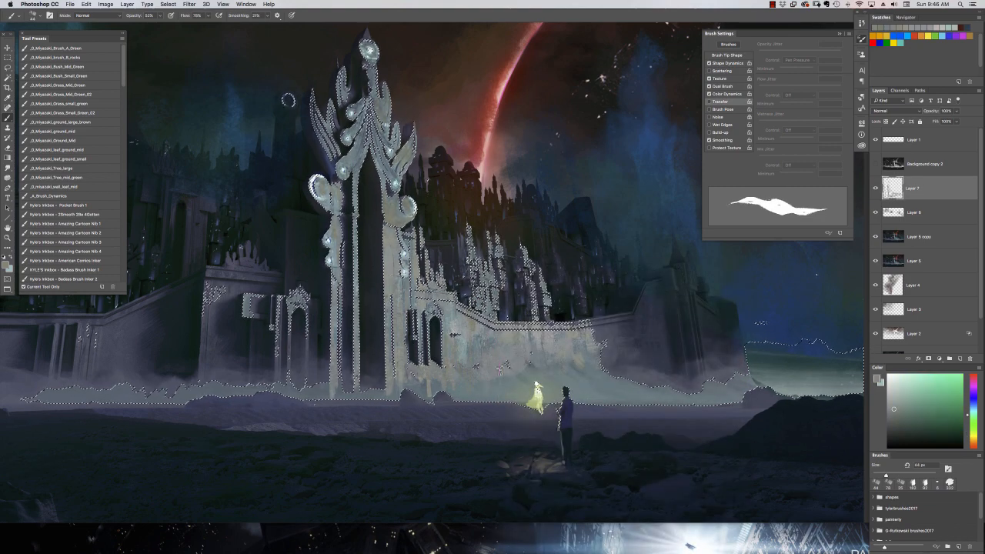
left_click(394, 308, "alt")
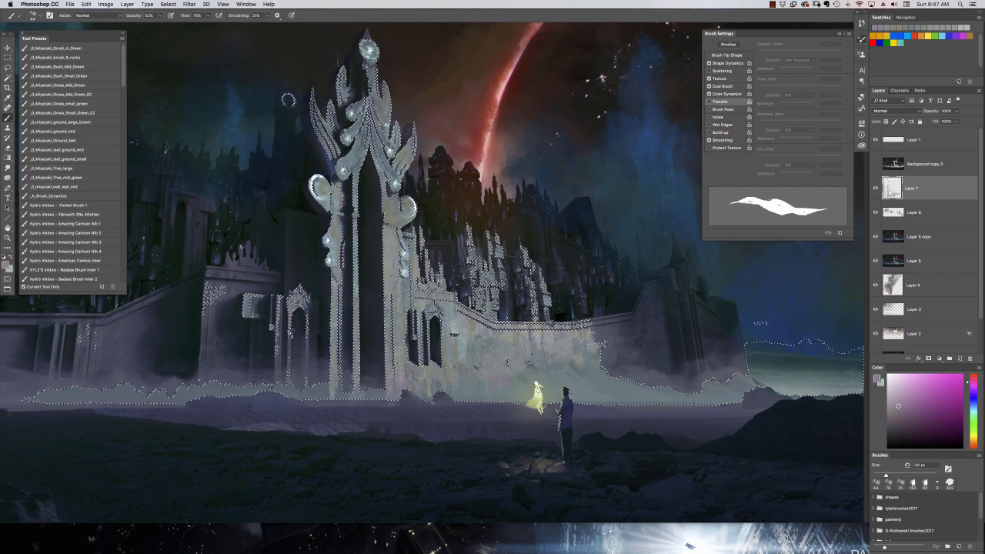
key("super+alt+z")
key("super+alt+z")
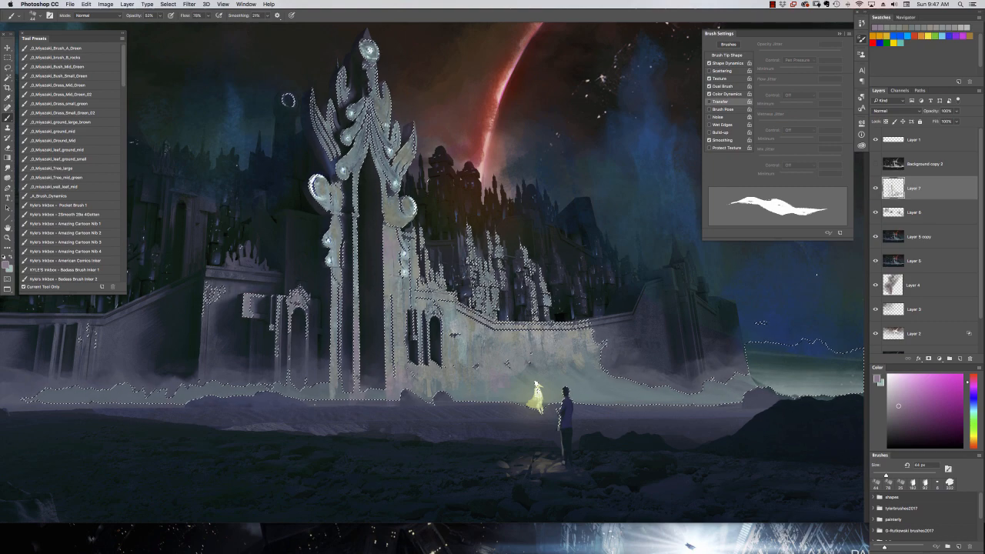
Reduce the brush to 20 px, add fine stone details at the base of the gate, and drop the selection.
right_click(463, 361)
left_click(504, 281)
left_click(442, 366)
left_click_drag(433, 366, 442, 370)
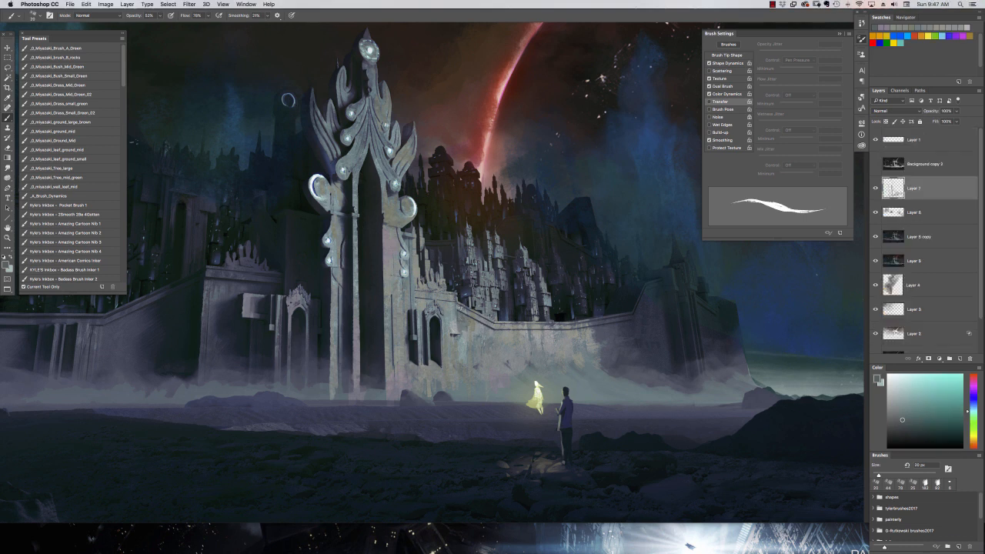
key("super+minus")
key("super+minus")
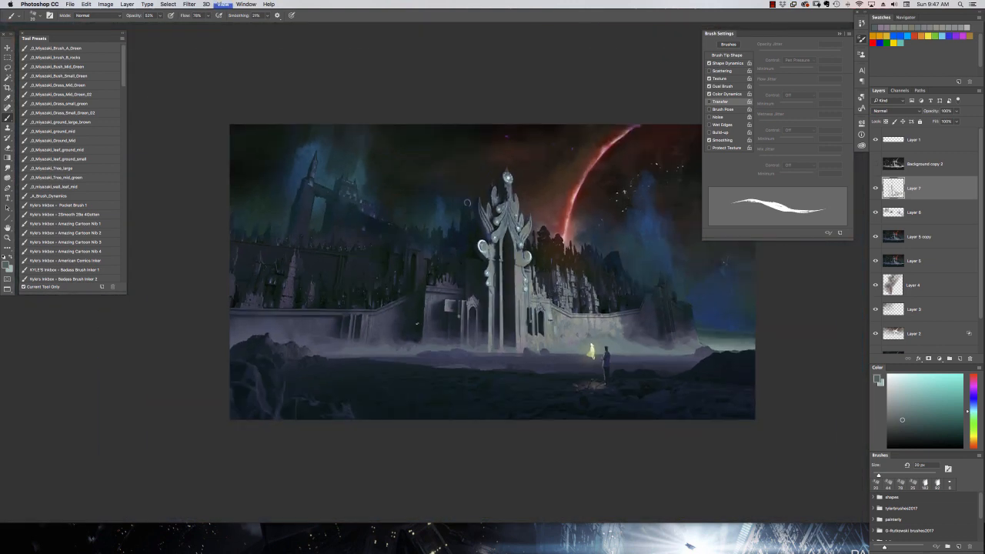
Mix a muted yellowish gray and paint fine stone detail on the wall beside the small arched doorway.
key("super+equal")
key("super+equal")
left_click_drag(492, 308, 394, 271)
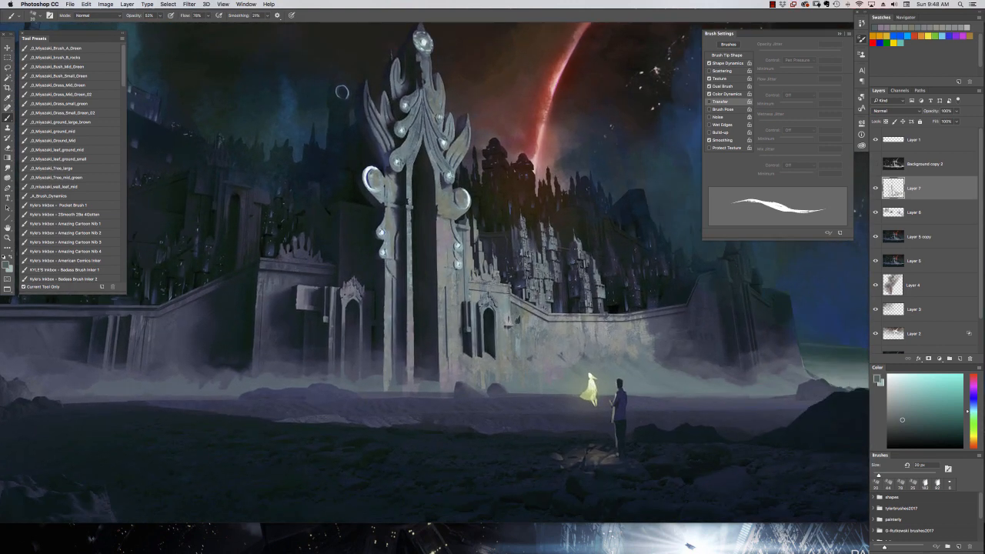
left_click(915, 436)
left_click(892, 409)
left_click(974, 436)
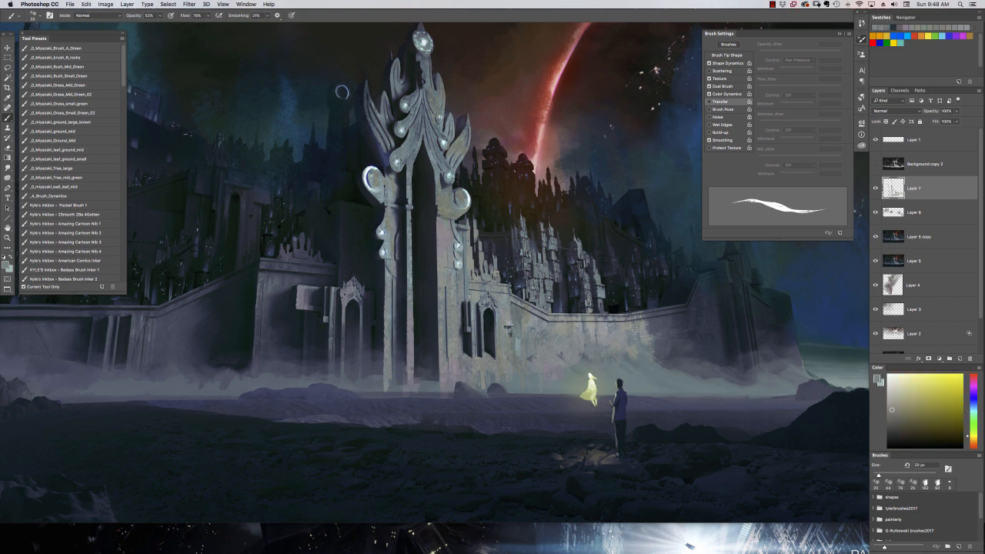
left_click(514, 339, "alt")
left_click(520, 324, "alt")
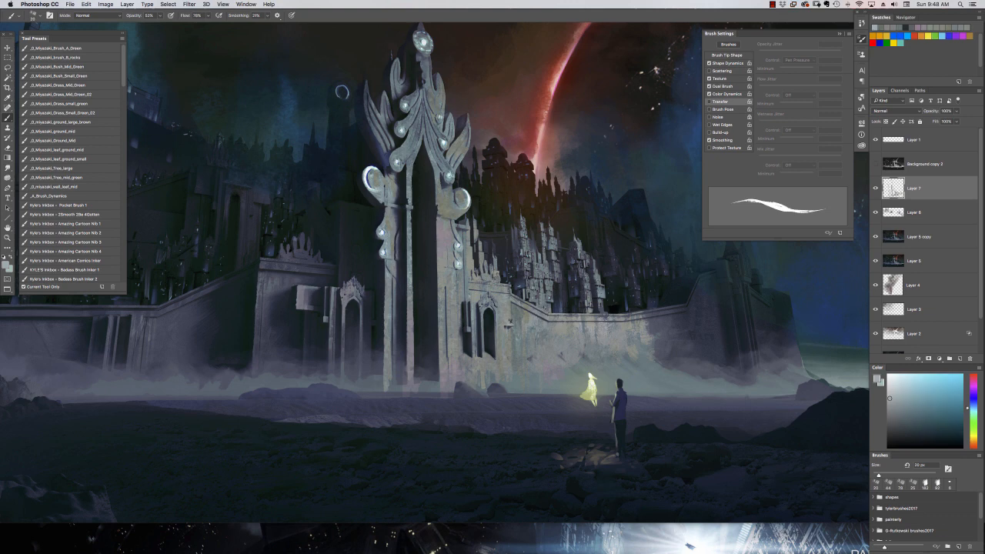
left_click(520, 326, "alt")
Reduce the brush to 11 px, add thin light edge lines on the wall beside the doorway, and check the whole painting.
right_click(522, 327)
left_click(566, 282)
key("Return")
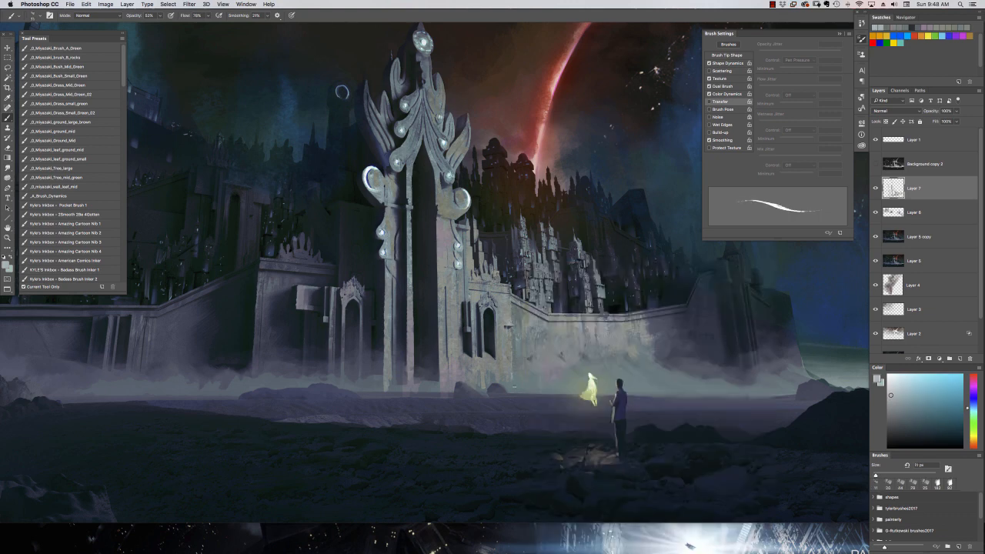
key("super+minus")
key("super+minus")
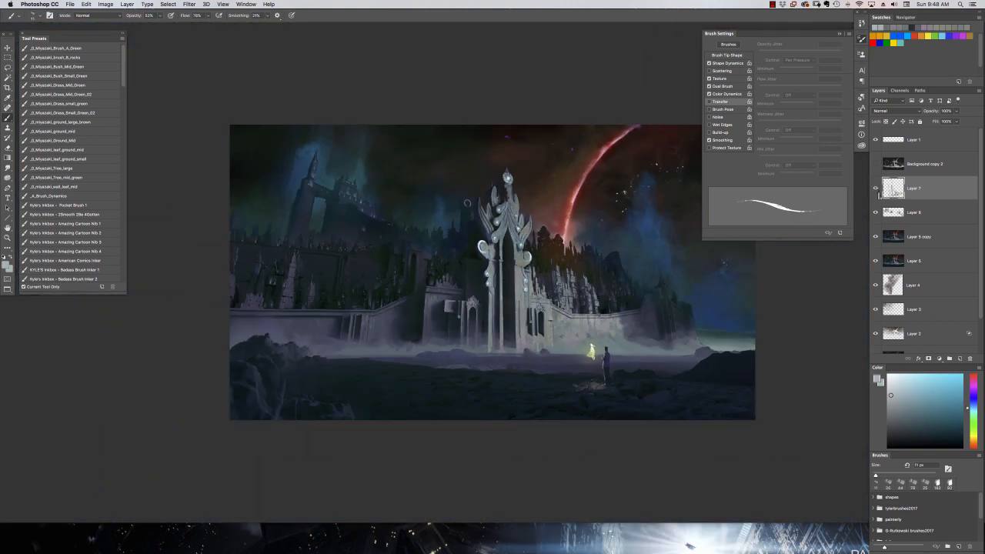
key("super+equal")
key("super+equal")
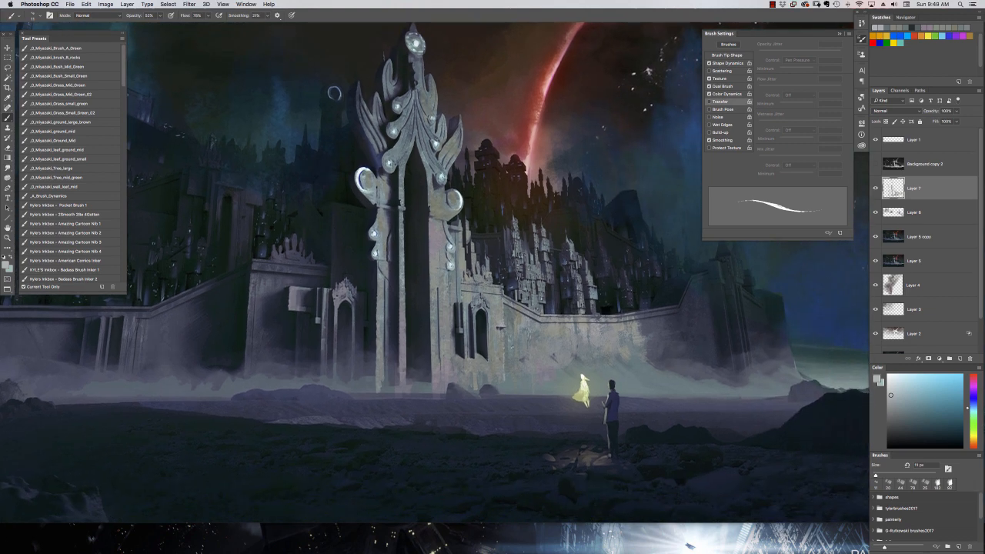
Pick a dark green, set the brush opacity to 70%, and paint shadow details around the small arched doorway.
left_click(463, 308, "alt")
left_click(463, 309, "alt")
left_click(463, 310, "alt")
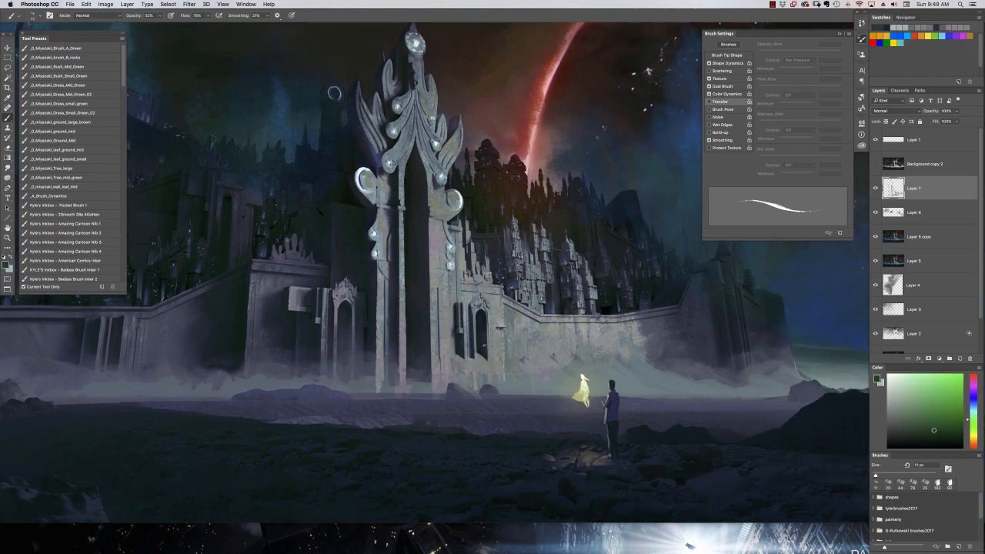
key("7")
left_click(334, 93, "alt")
left_click(333, 93, "alt")
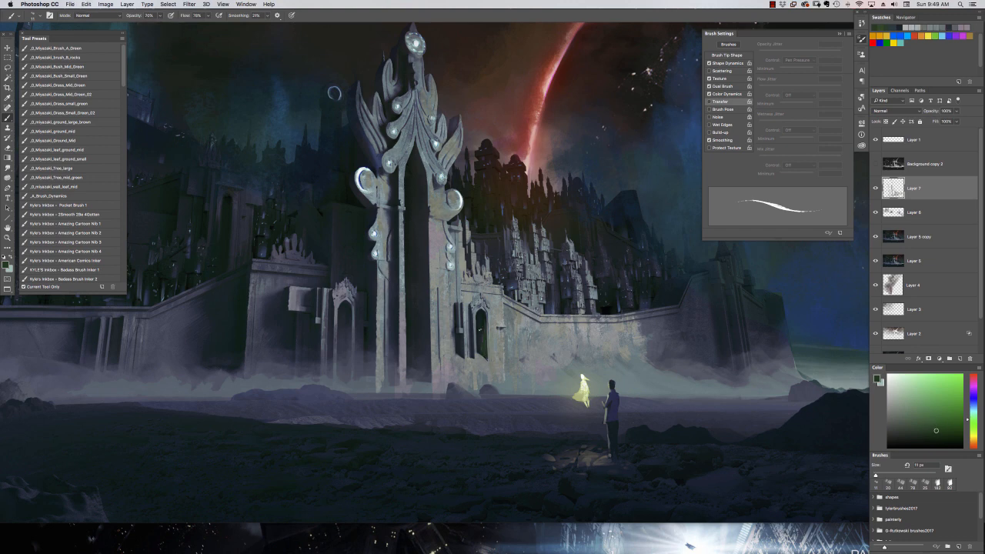
Return the brush opacity to 53% and refine the small arched doorway's interior with dark teal and green tones.
key("5")
key("2")
left_click(334, 94, "alt")
left_click(333, 93, "alt")
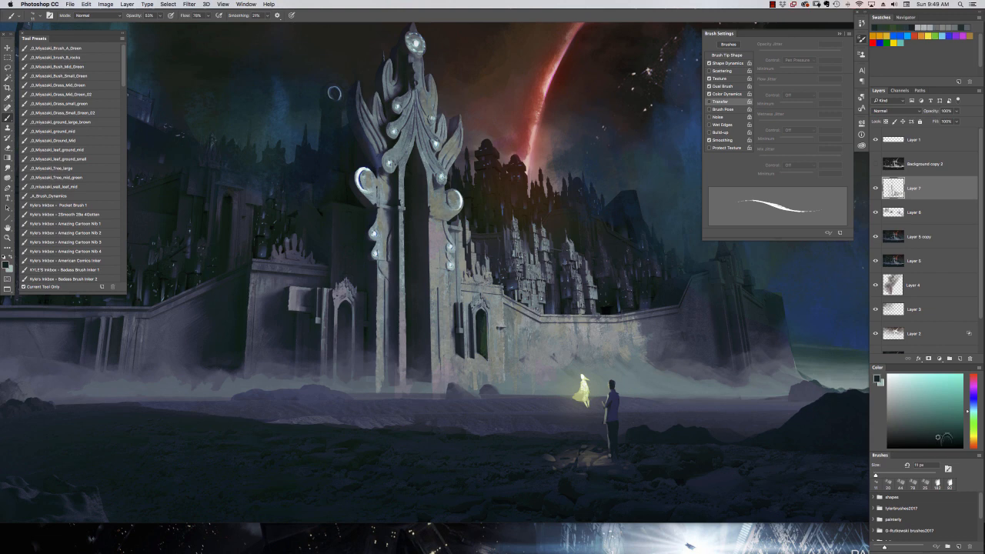
left_click(485, 351, "alt")
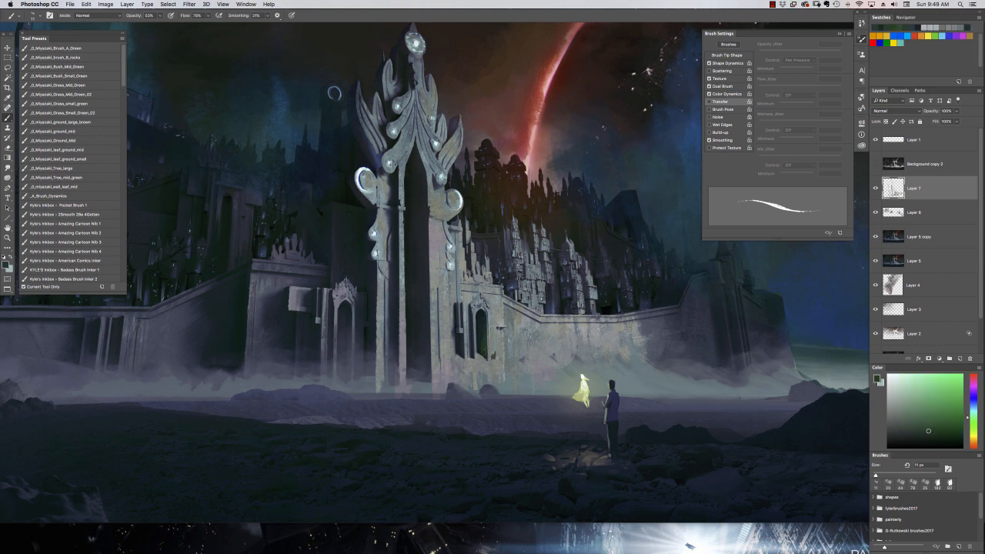
Mix a dark olive green and paint it into the interior of the small arched doorway.
left_click(493, 352, "alt")
left_click(488, 354, "alt")
left_click(937, 434)
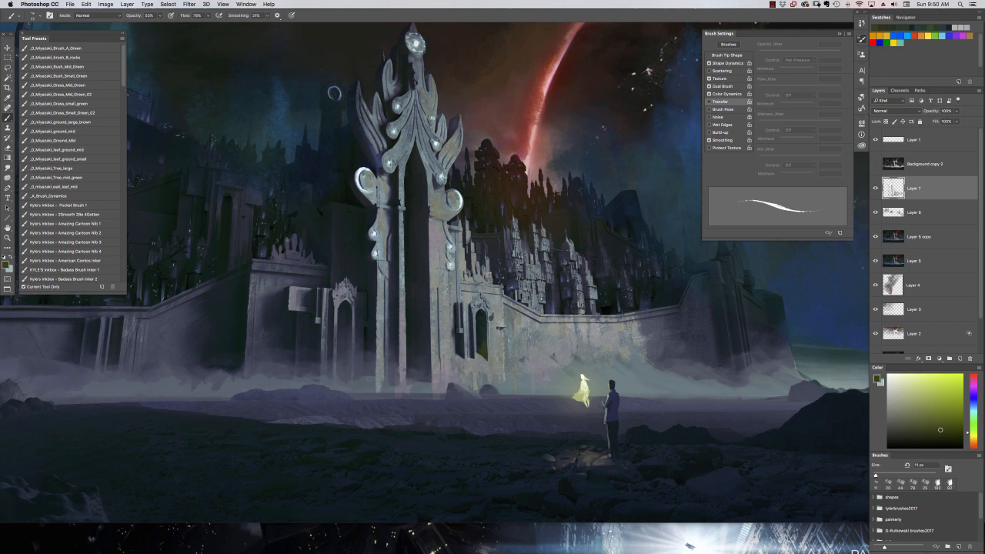
left_click(333, 93, "alt")
left_click_drag(489, 317, 490, 357)
key("super+minus")
mouse_move(492, 351)
left_mouse_down()
mouse_move(571, 380)
mouse_move(529, 351)
left_mouse_up()
key("super+equal")
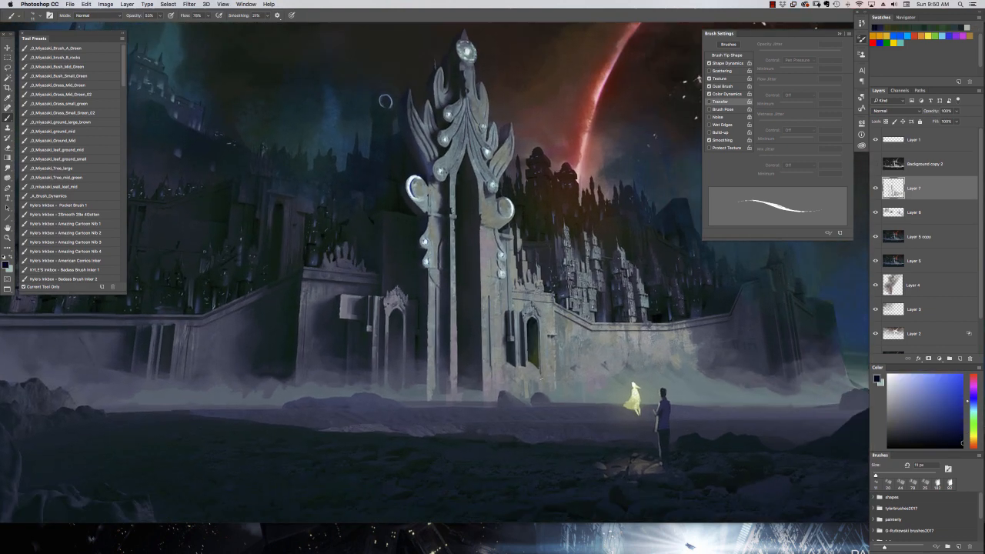
left_click(531, 354, "alt")
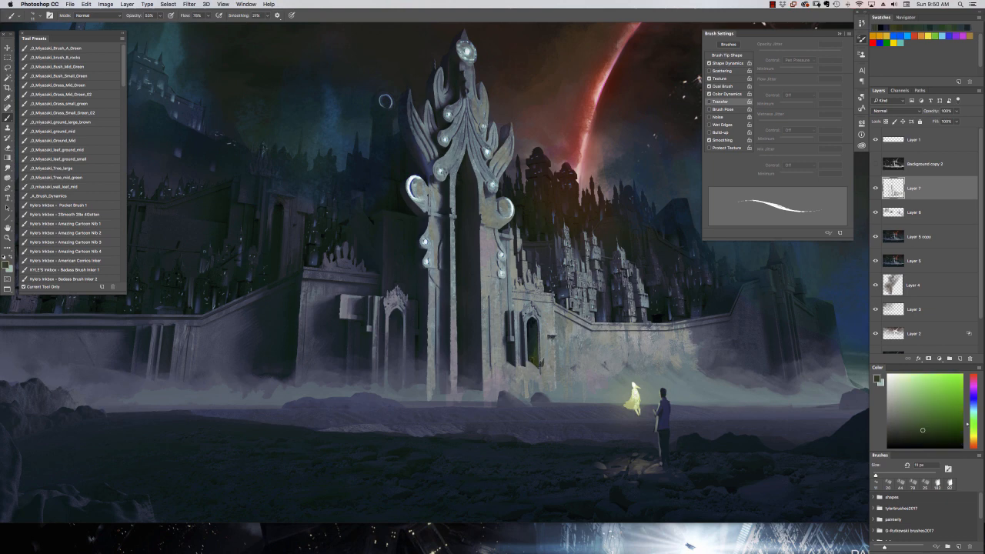
Pick a dark olive green, switch to a 38 px flat brush, and paint down the main gate's opening.
left_click(932, 431)
key("super+minus")
key("super+minus")
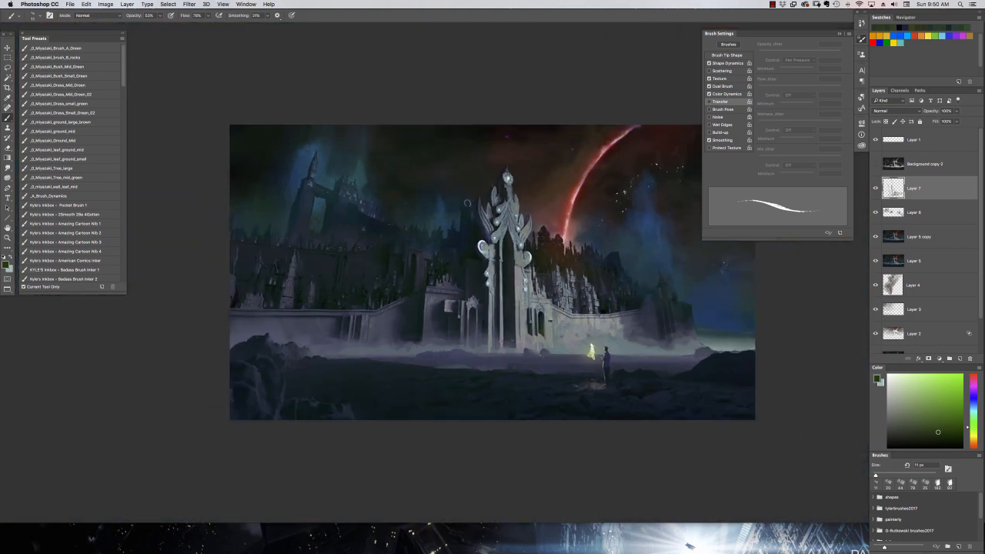
key("super+equal")
mouse_move(669, 319)
left_mouse_down()
mouse_move(609, 295)
mouse_move(662, 280)
left_mouse_up()
right_click(611, 296)
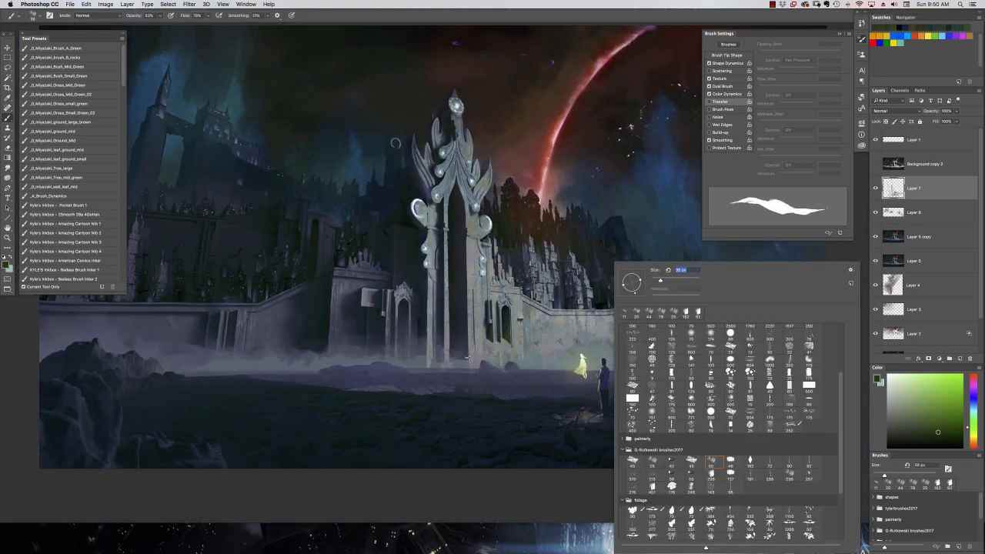
left_click_drag(465, 321, 460, 361)
left_click(464, 276, "alt")
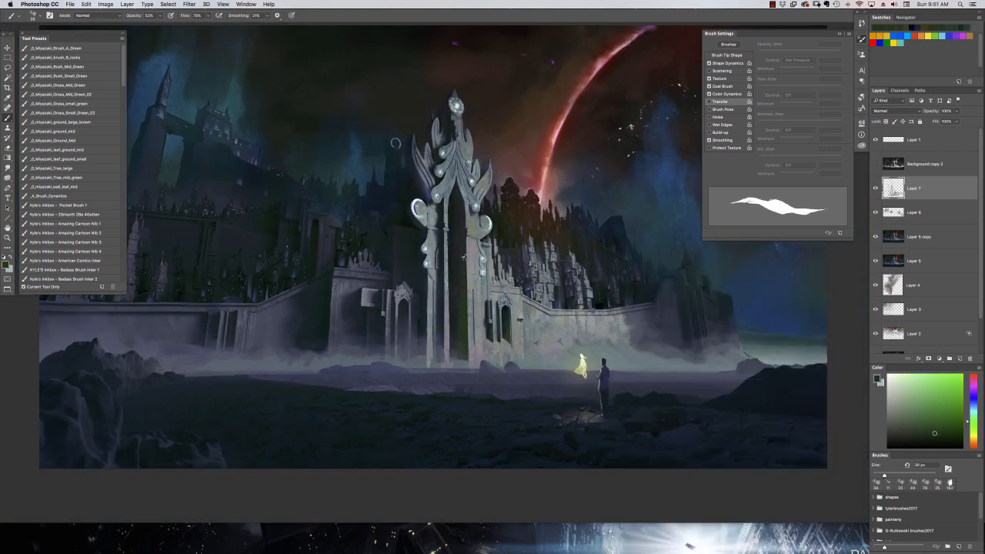
left_click(462, 257, "alt")
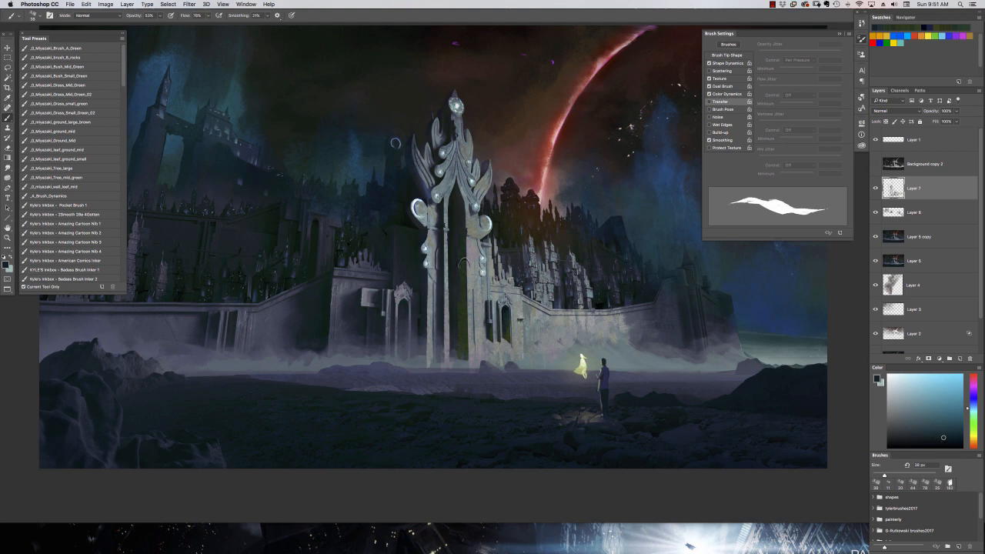
left_click(457, 251, "alt")
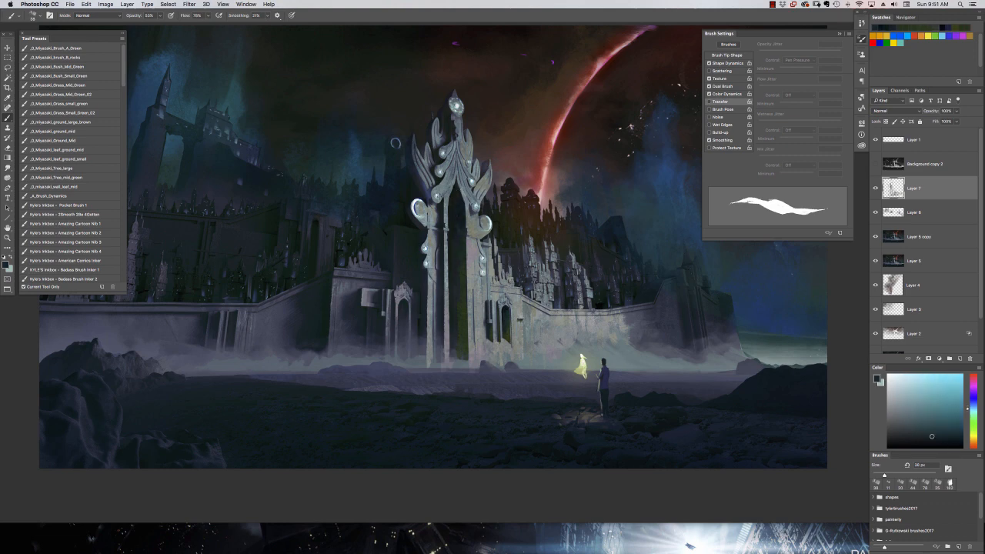
Switch to a grainy textured brush of about 52 px and paint dark teal into the upper part of the gate's opening.
key("ctrl+plus")
right_click(446, 239)
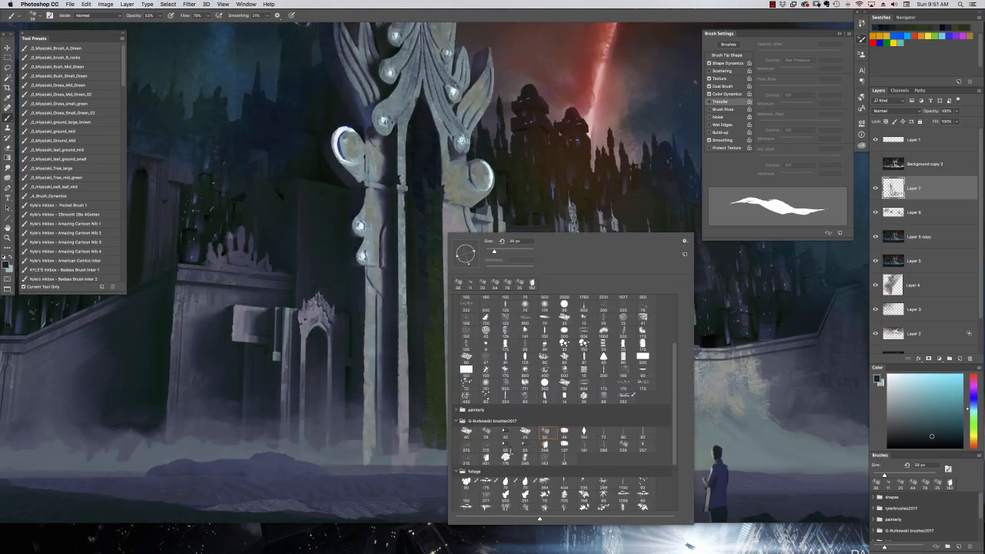
left_click(506, 457)
left_click(498, 251)
left_click(432, 186, "alt")
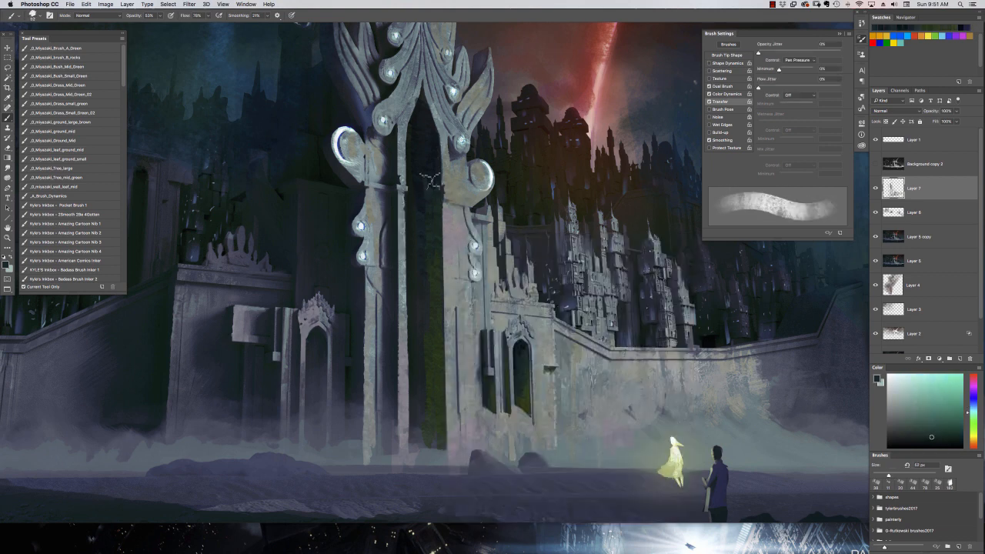
left_click(431, 174, "alt")
left_click(432, 319, "alt")
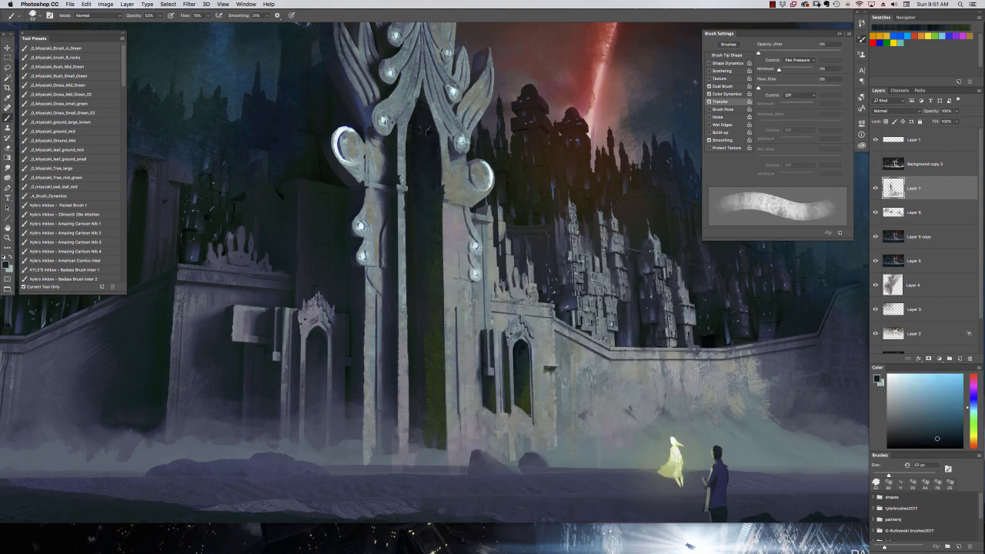
Blend dark teal and blue tones down over the green lower part of the gate's opening.
left_click(433, 250, "alt")
left_click(434, 323, "alt")
left_click_drag(432, 330, 429, 423)
left_click(418, 392, "alt")
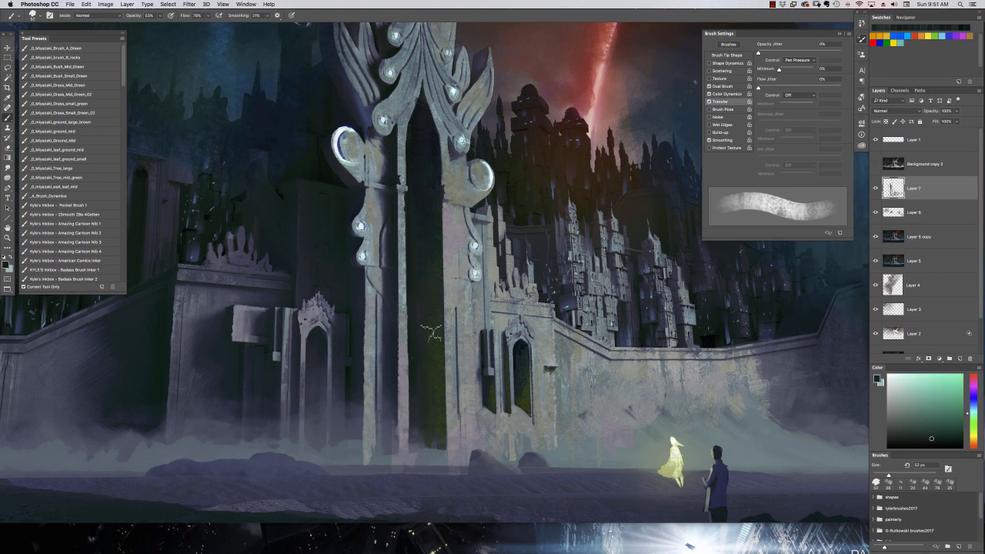
left_click(427, 226, "alt")
left_click_drag(427, 226, 435, 351)
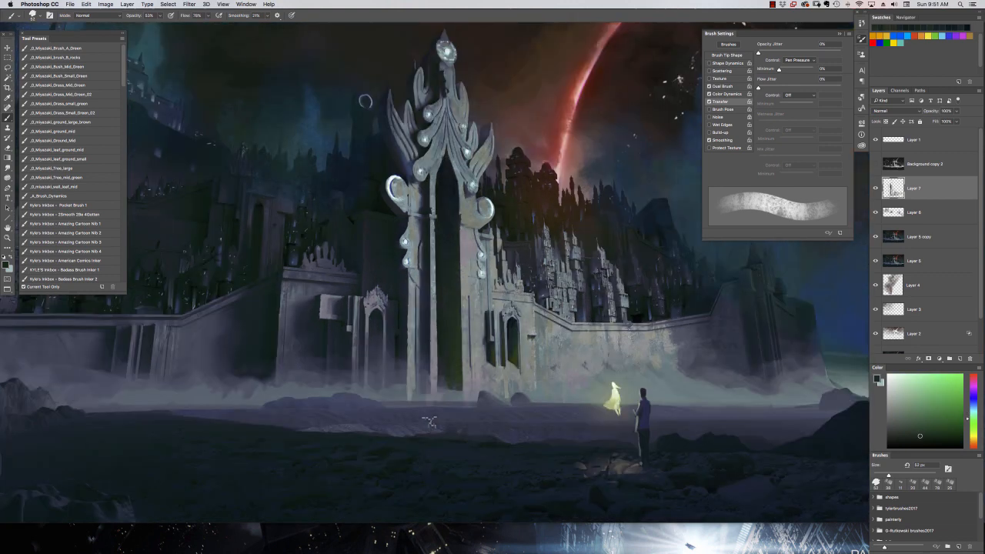
Switch to a 20 px textured brush at 77% opacity and paint muted green weathering on the gate's right pillar.
right_click(479, 281)
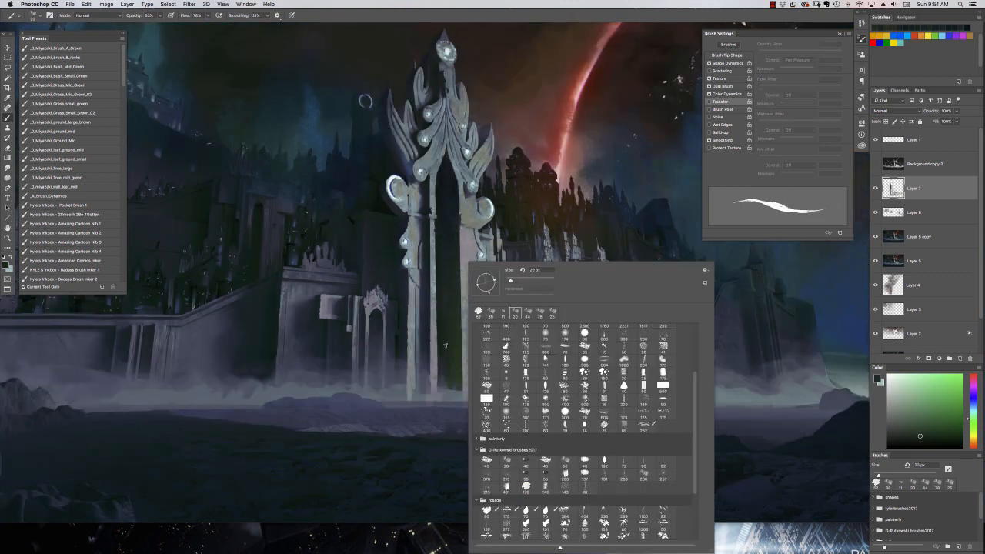
key("Return")
left_click(475, 170, "alt")
left_click_drag(464, 222, 480, 246)
key("super+minus")
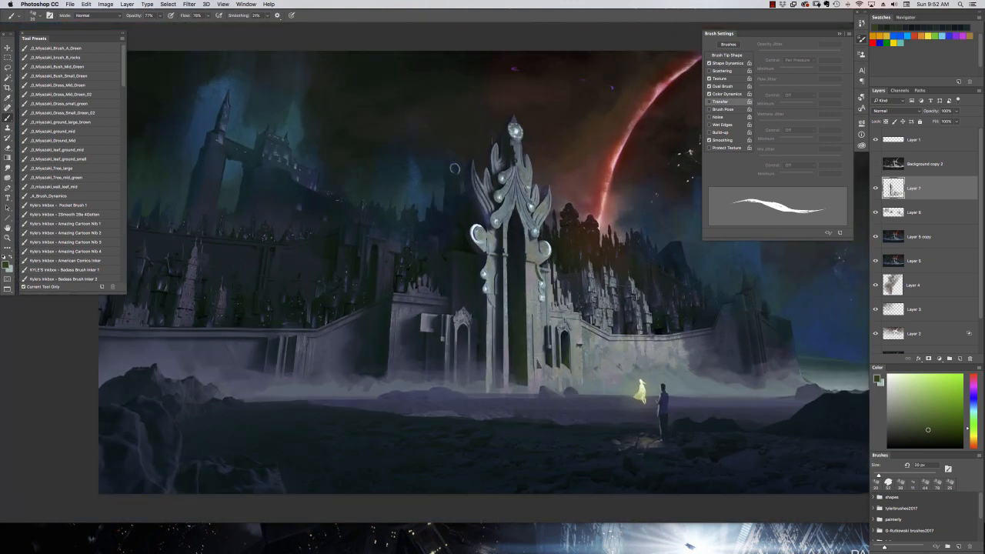
key("super+plus")
left_click(553, 352, "alt")
left_click_drag(479, 250, 480, 254)
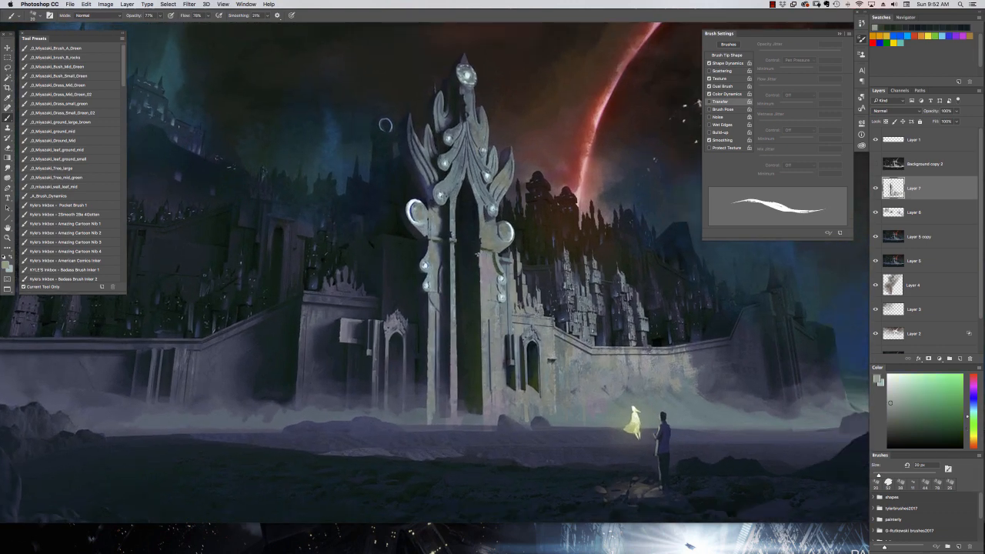
Reduce the brush to 12 px and paint light gray-green detail along the inner edge of the gate's right pillar.
right_click(486, 266)
left_click(503, 398)
key("Return")
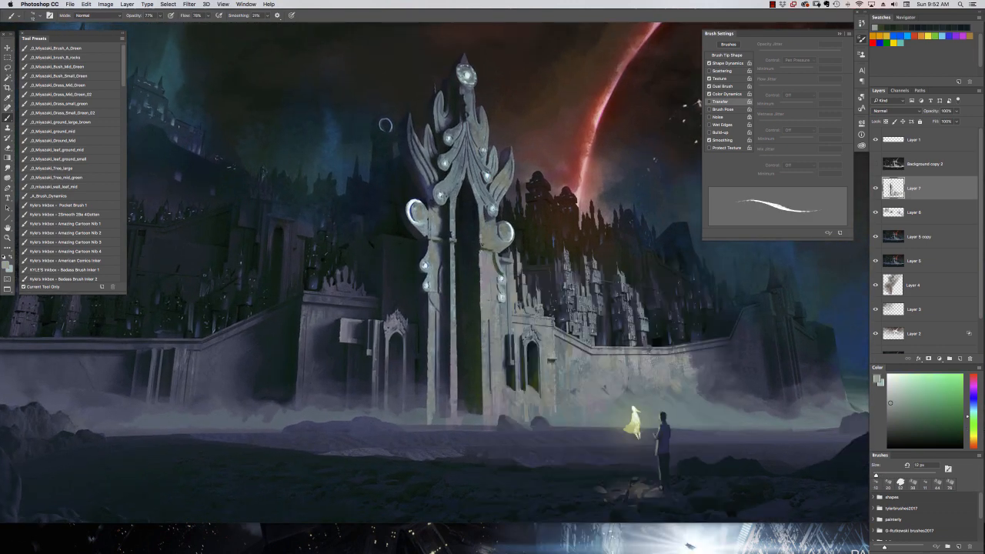
left_click_drag(483, 310, 483, 363)
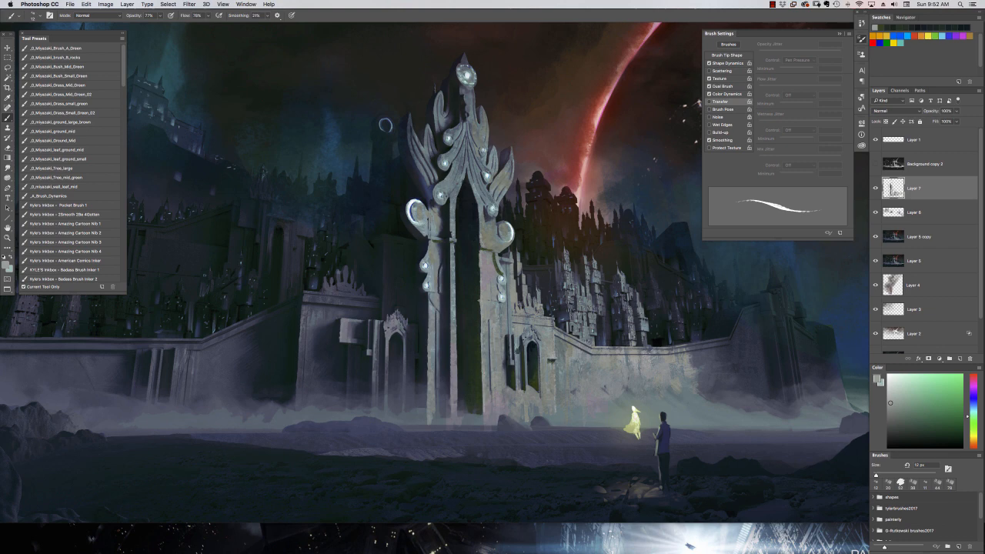
left_click(477, 379, "alt")
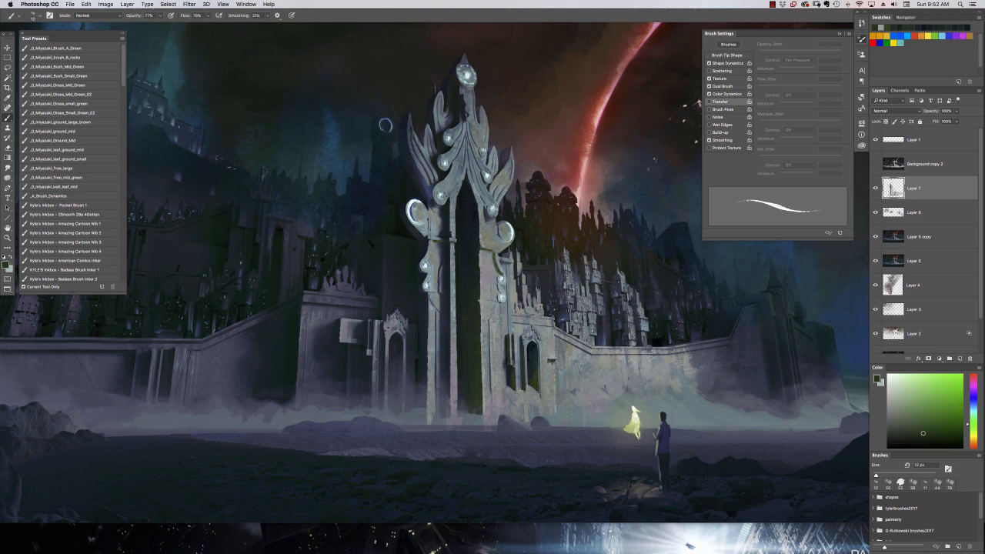
Sample dark blue and violet tones and touch up the shadowed building left of the gate with the 12 px brush.
key("super+minus")
left_click(469, 272, "alt")
left_click(456, 287, "alt")
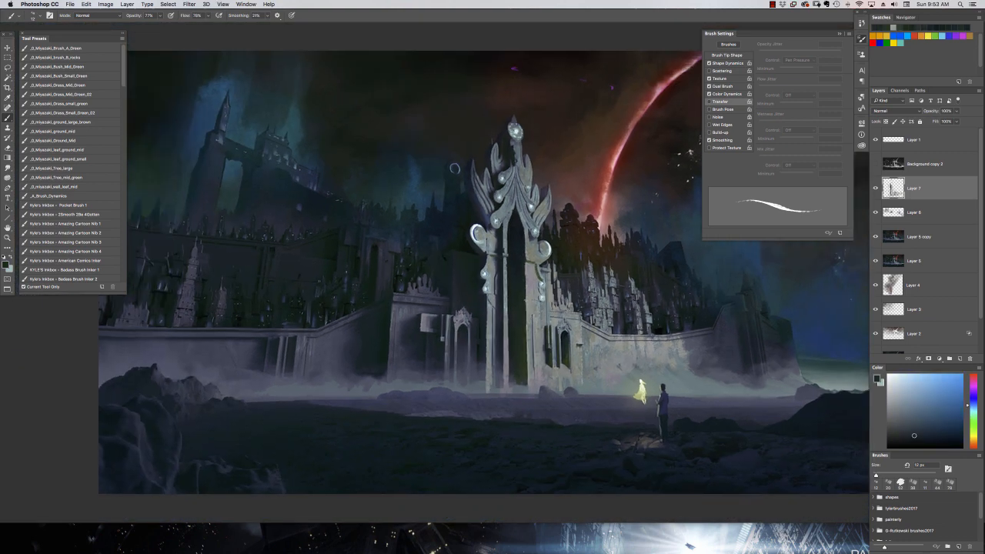
left_click(454, 286, "alt")
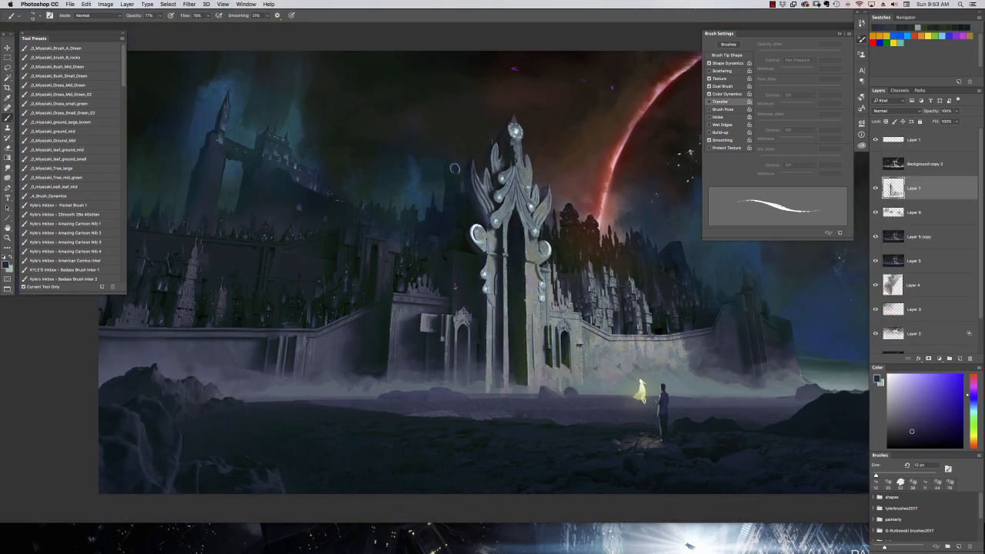
key("super+equal")
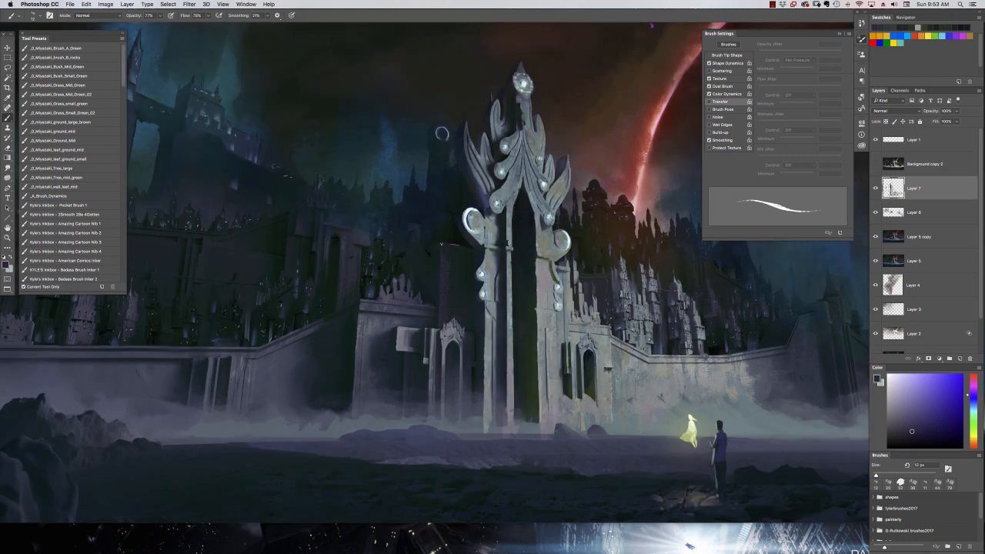
left_click(453, 284, "alt")
Set a 35 px flat brush to 50% opacity, paint dark tones on the building left of the gate, and undo the last stroke.
right_click(453, 287)
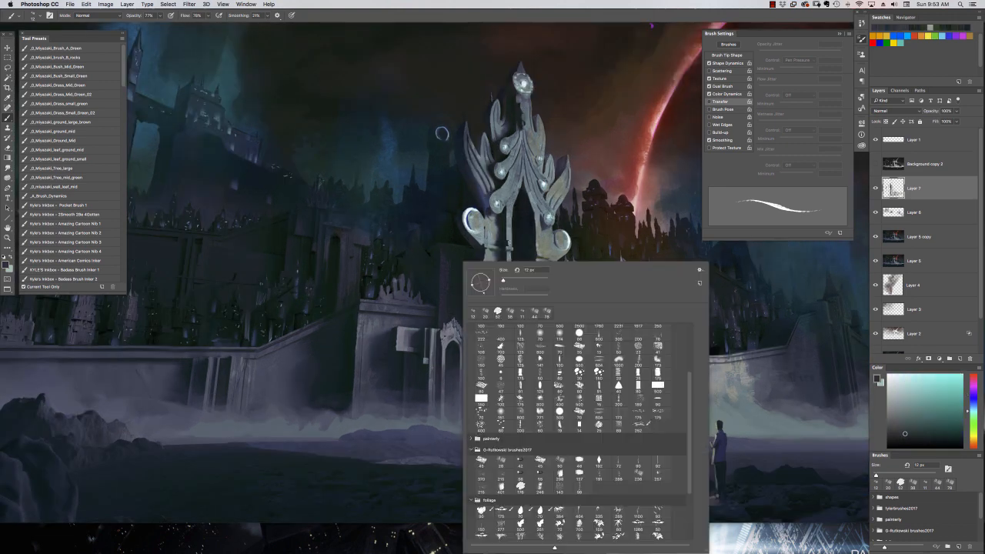
left_click(479, 398)
left_click_drag(447, 276, 447, 301)
left_click(160, 15)
left_click(444, 316)
left_click(444, 274, "alt")
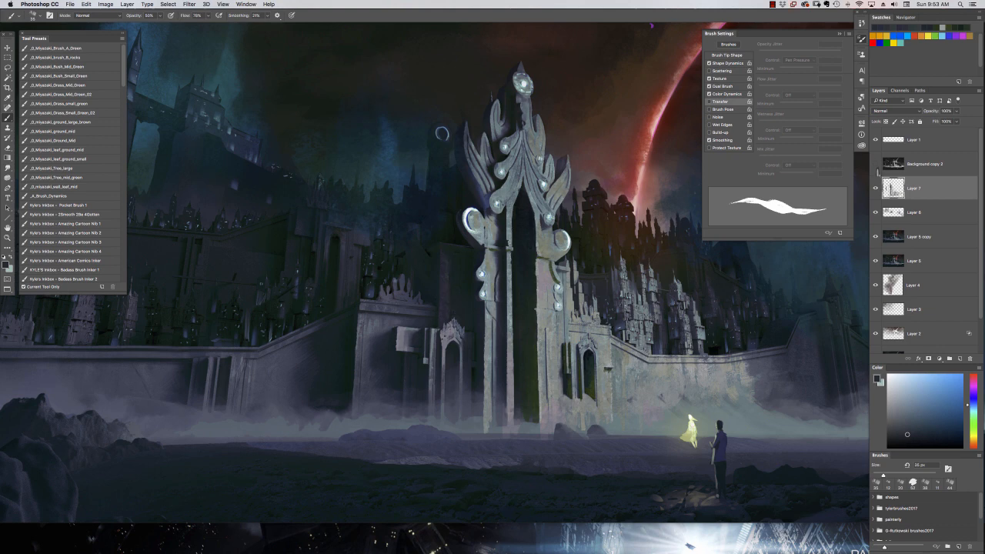
left_click(440, 260, "alt")
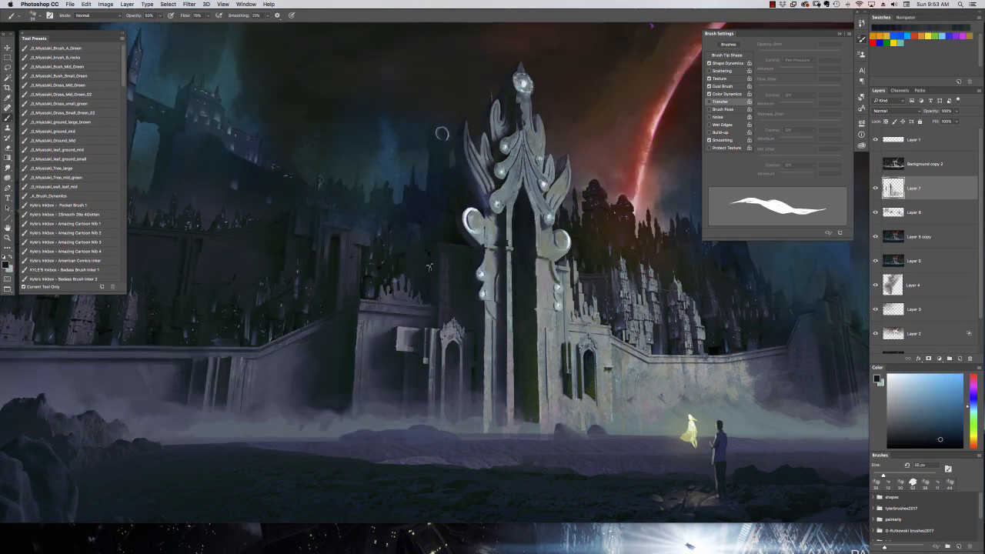
left_click(440, 298, "alt")
key("super+z")
Switch to a grainy 54 px textured brush and paint dark blue rock shapes on the foreground ground right of the standing figure.
right_click(436, 263)
double_click(602, 384)
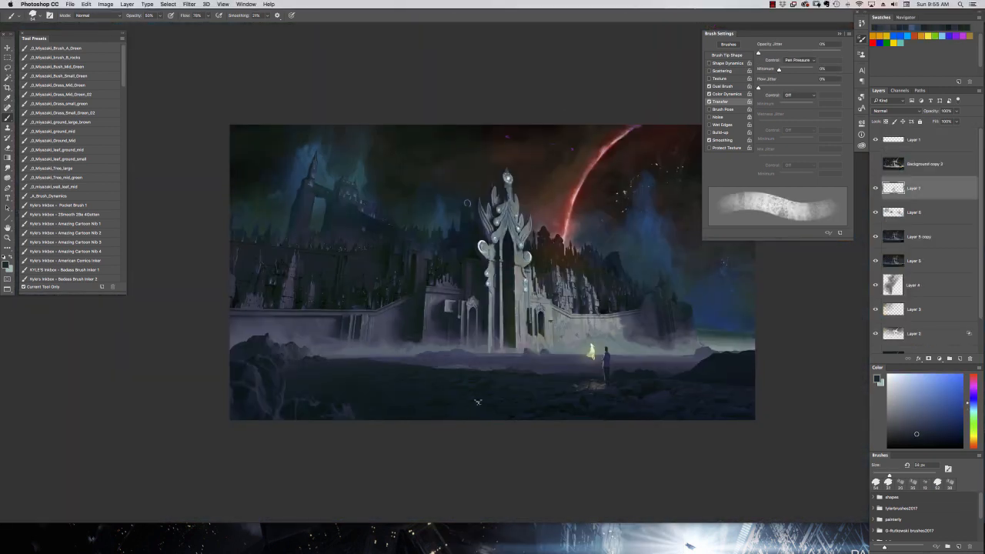
left_click(649, 407, "alt")
left_click(670, 401, "alt")
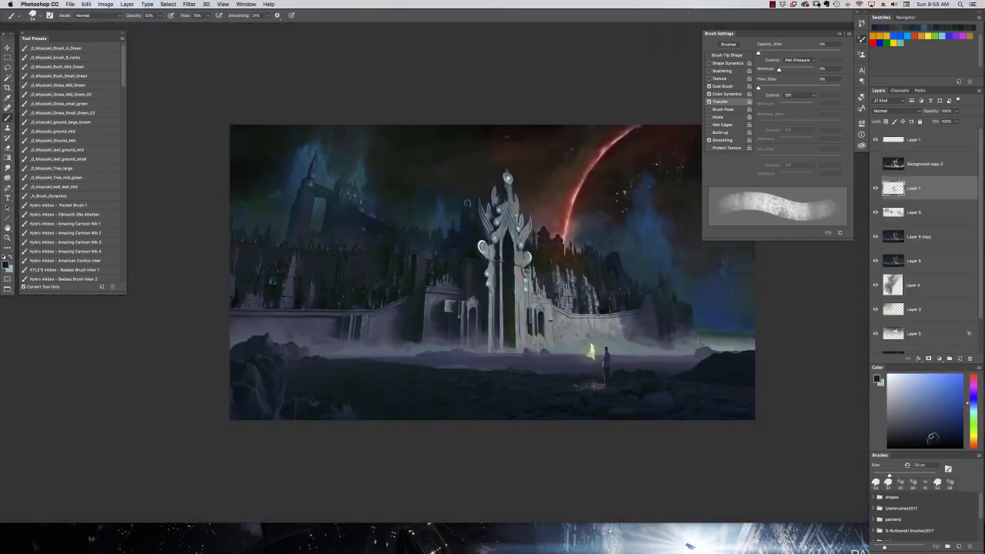
left_click(671, 407, "alt")
Raise the brush opacity to 87% and build up the dark rocky texture across the foreground ground.
key("8")
key("7")
left_click(667, 399, "alt")
left_click(688, 411, "alt")
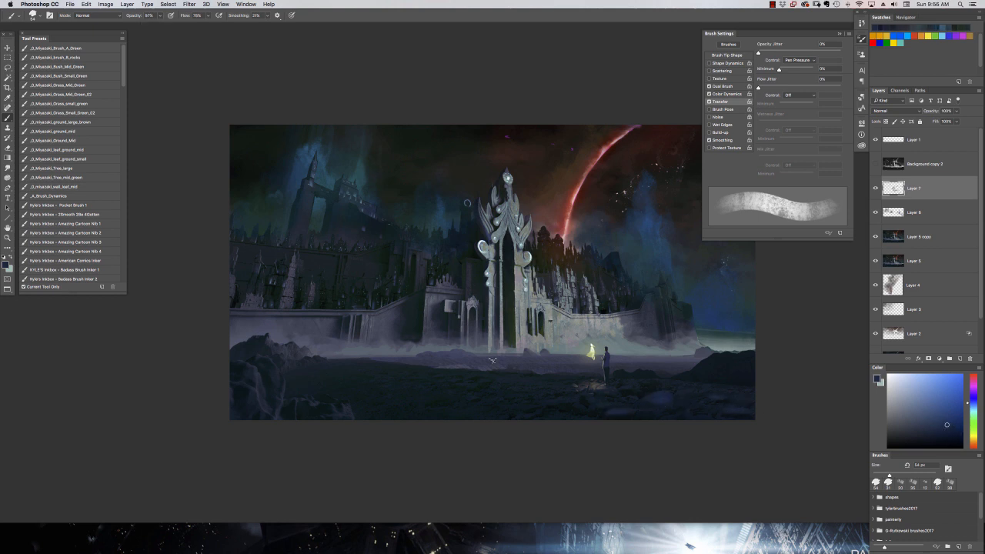
left_click(750, 350, "alt")
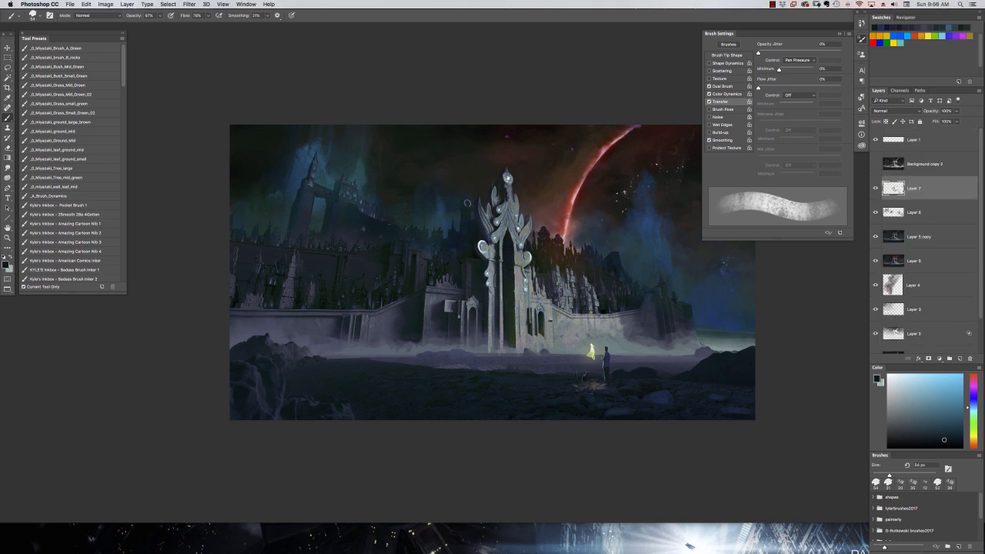
left_click(355, 407, "alt")
Reduce the textured brush to 33 px and paint dark blue rock detail across the middle of the foreground.
right_click(510, 386)
double_click(557, 452)
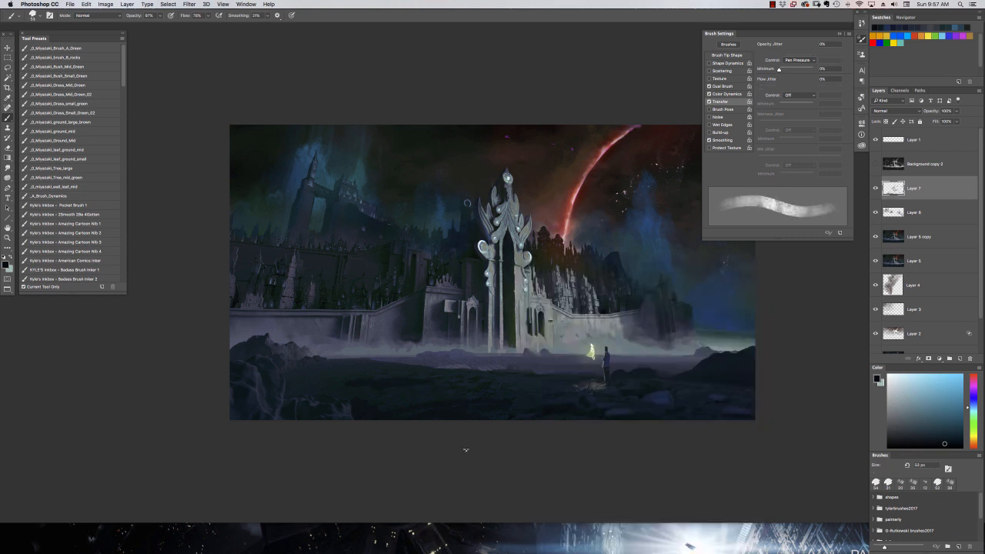
left_click(665, 399, "alt")
left_click(517, 396, "alt")
left_click_drag(576, 401, 552, 400)
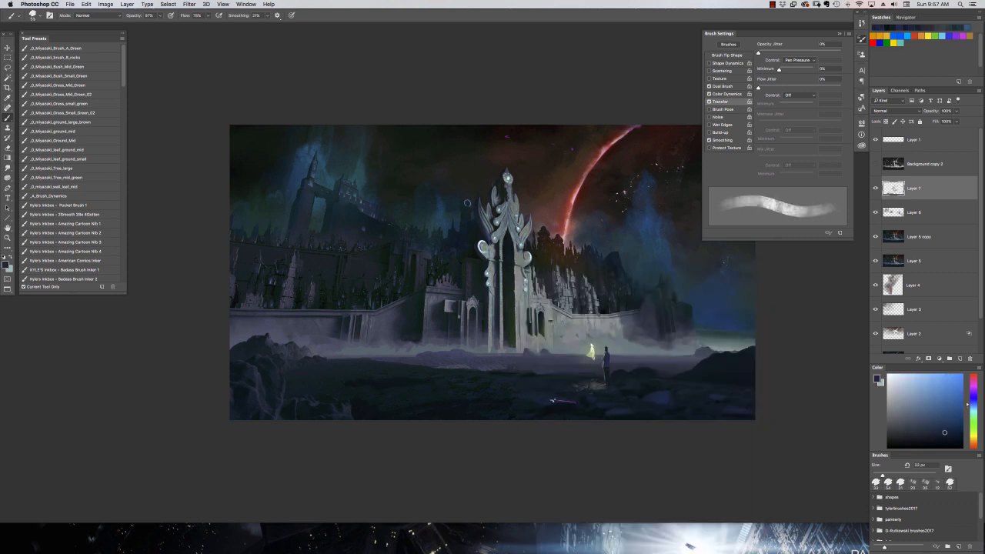
Paint dark blue and teal rock detail on the right foreground and the mound at the painting's right edge.
left_click_drag(688, 391, 699, 394)
left_click(705, 395, "alt")
left_click(735, 374, "alt")
left_click(732, 378, "alt")
left_click(731, 381, "alt")
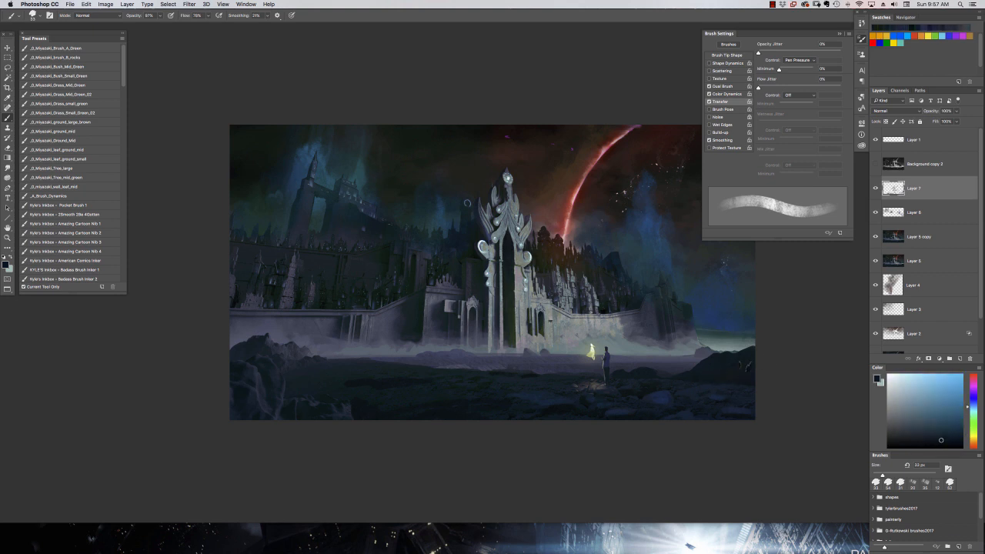
left_click(687, 383, "alt")
left_click(547, 410, "alt")
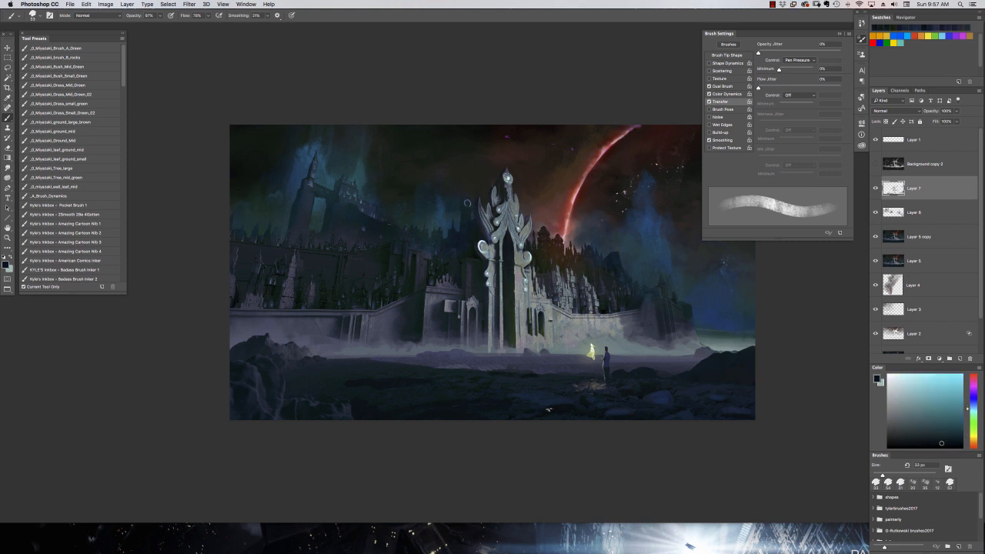
Show the grayscale Background copy 2 layer to check the painting's values, and hide it again.
left_click(875, 163)
left_click_drag(533, 215, 487, 224)
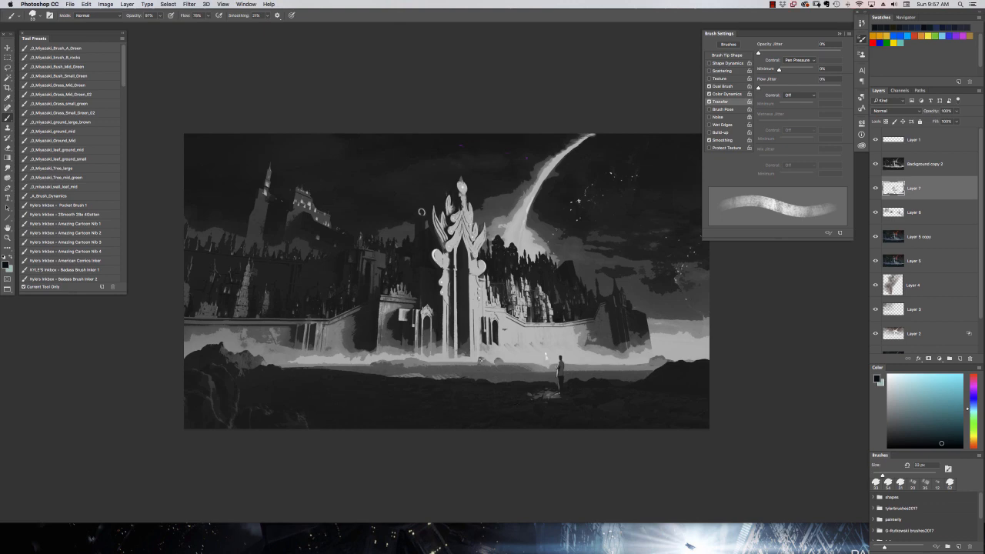
left_click(875, 164)
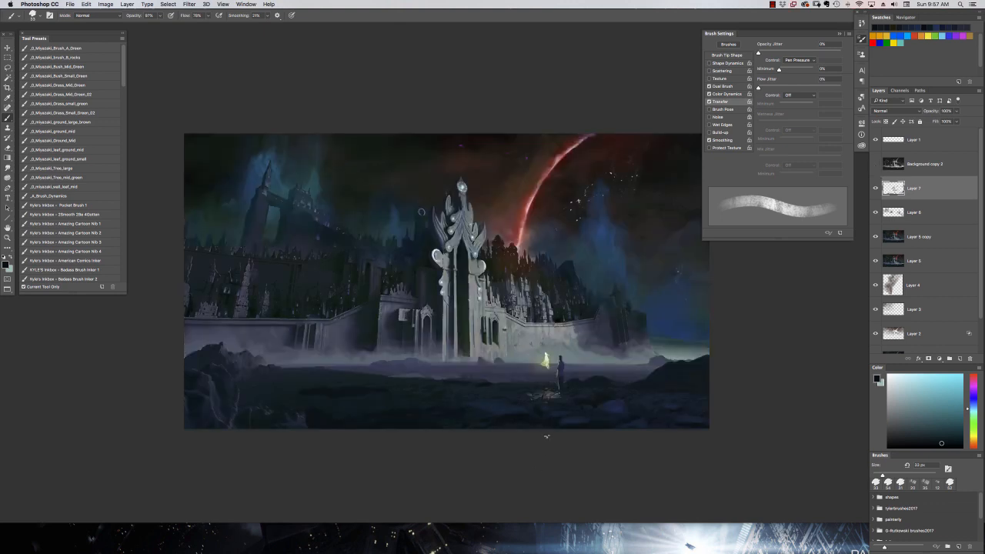
Sample the glowing figure's yellow-green, reduce the textured brush to 12 px, and paint reflected light on the ground around the standing figure's feet.
left_click(438, 228, "alt")
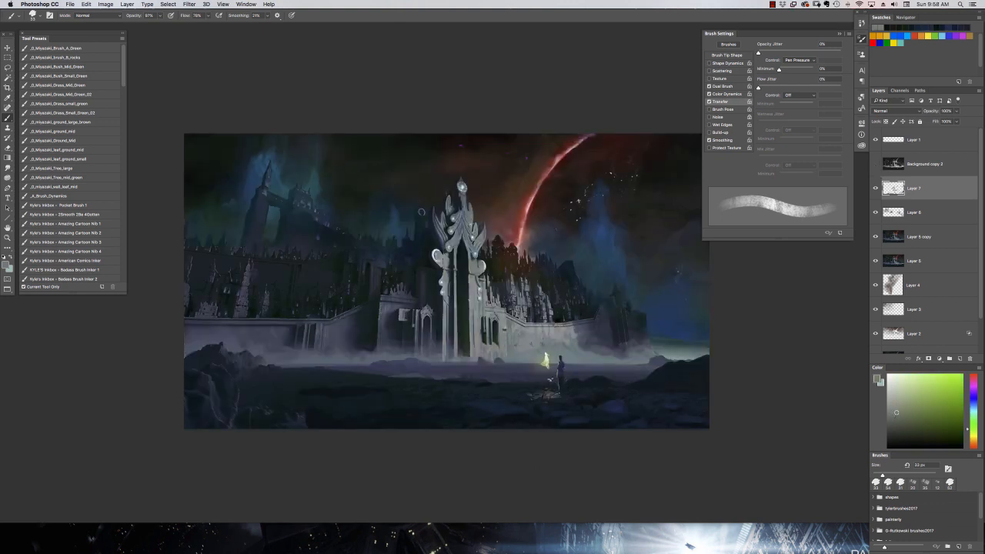
key("super+plus")
key("super+plus")
left_click_drag(666, 419, 441, 332)
left_click(441, 334, "alt")
right_click(510, 384)
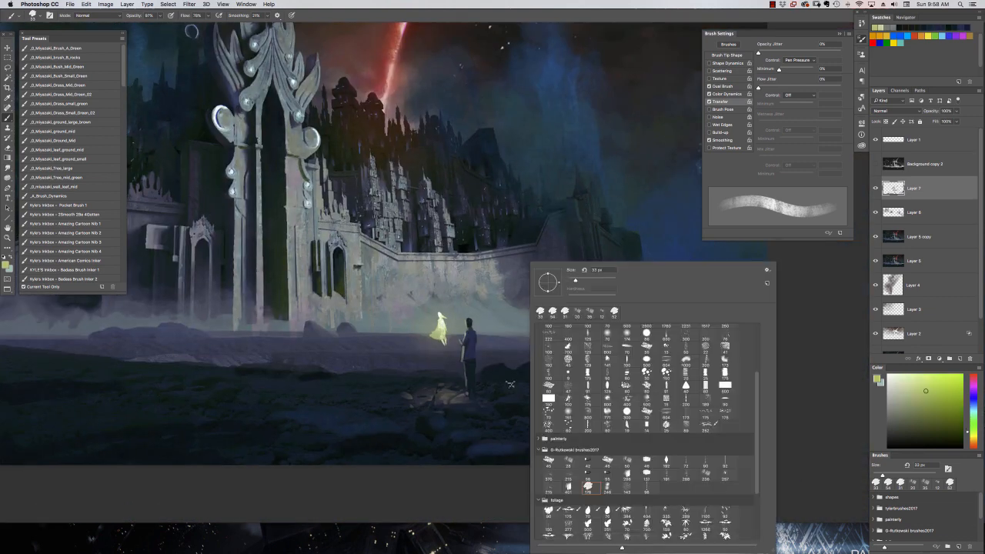
left_click_drag(576, 280, 570, 280)
left_click_drag(448, 396, 469, 401)
left_click_drag(449, 395, 425, 400)
left_click(444, 399, "alt")
mouse_move(427, 394)
left_mouse_down()
mouse_move(416, 404)
mouse_move(375, 397)
left_mouse_up()
Mix dark olive and green tones and paint shadows and falloff around the glowing patch on the ground.
left_click(894, 403)
left_click(903, 426)
left_click(914, 433)
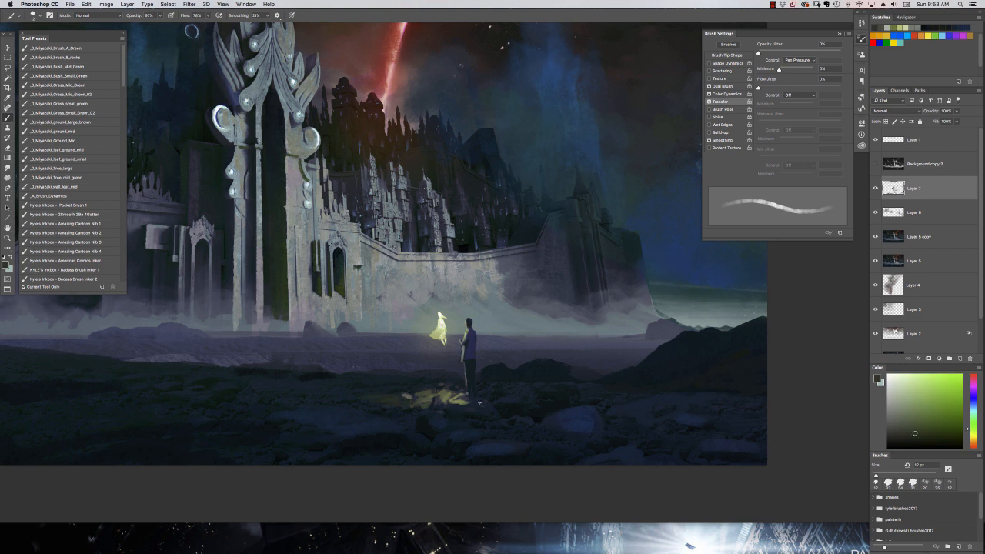
left_click(466, 410, "alt")
mouse_move(469, 404)
left_mouse_down()
mouse_move(380, 397)
mouse_move(429, 388)
mouse_move(407, 404)
left_mouse_up()
left_click(454, 408, "alt")
left_click(394, 387, "alt")
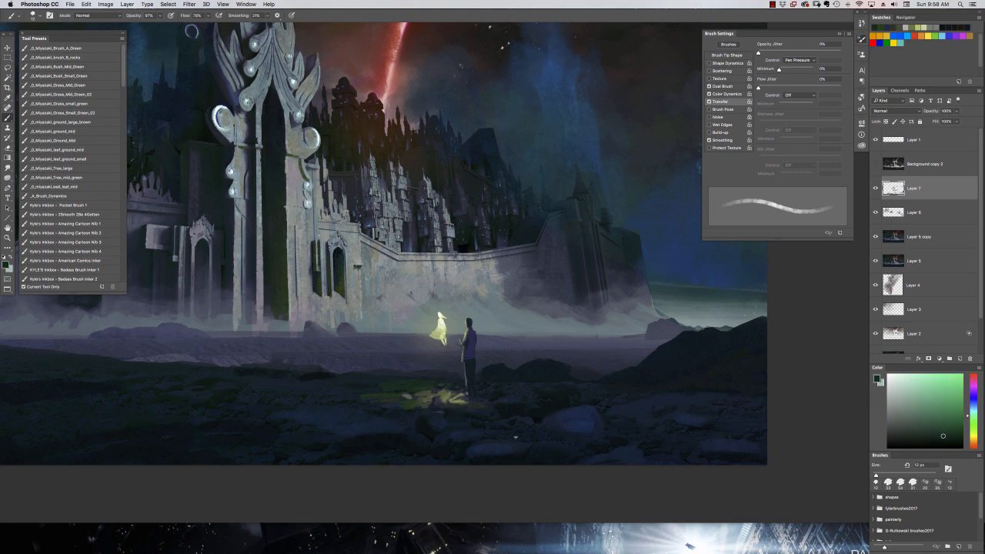
Mix dark ochre, blue and green tones and refine the edges of the glowing ground patch around the standing figure's feet.
left_click(974, 440)
left_click(952, 423)
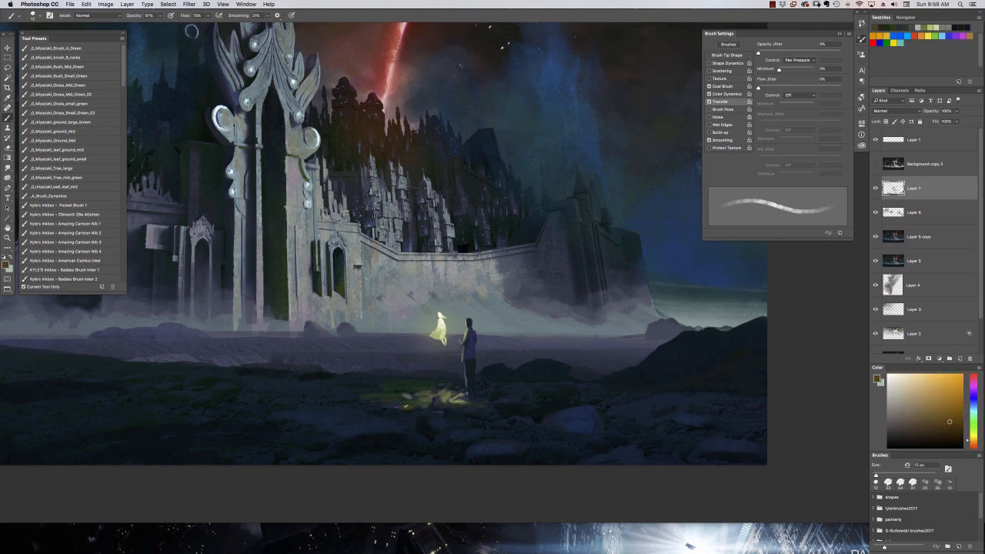
key("super+minus")
key("super+minus")
key("super+minus")
left_click(666, 301, "alt")
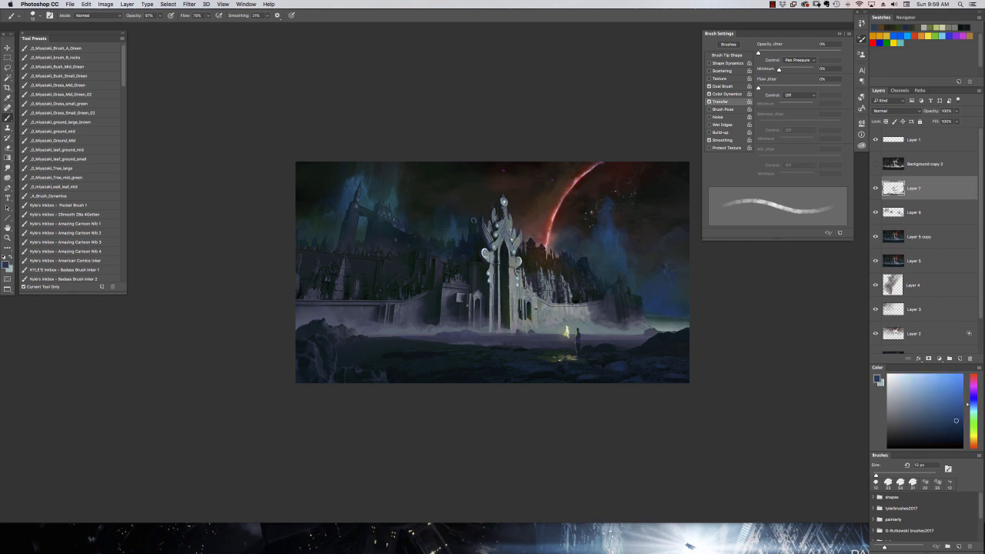
key("super+plus")
key("super+plus")
left_click(596, 444, "alt")
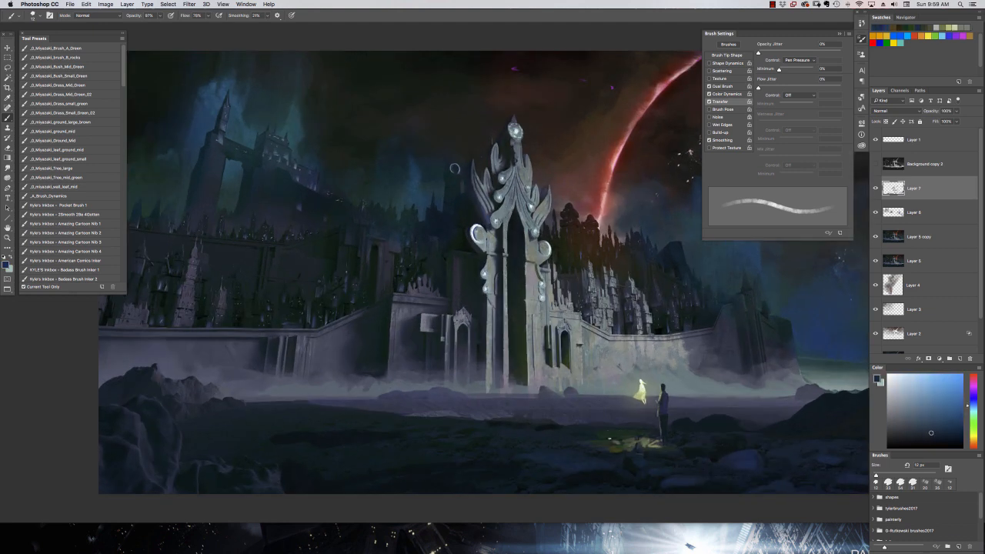
left_click(631, 439, "alt")
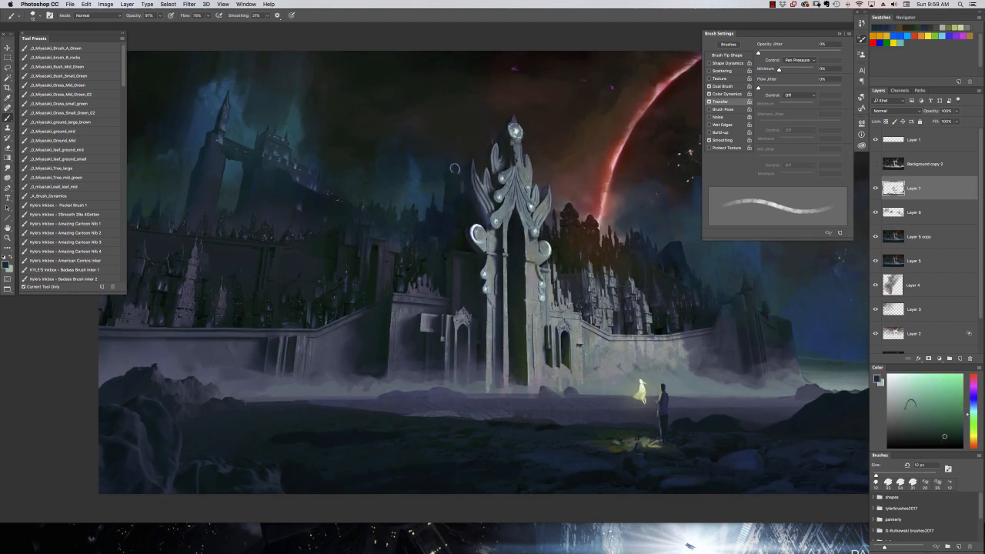
left_click(612, 446, "alt")
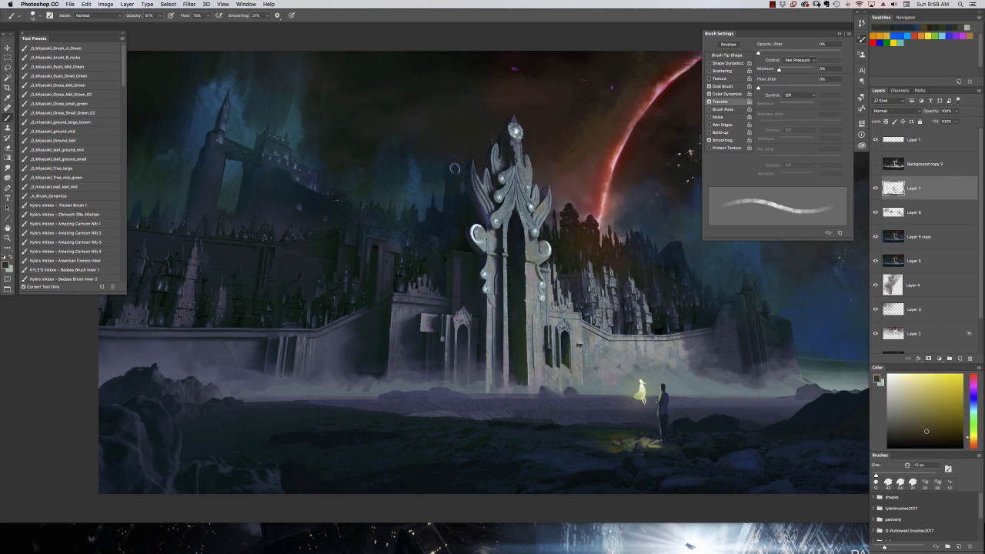
left_click(615, 444, "alt")
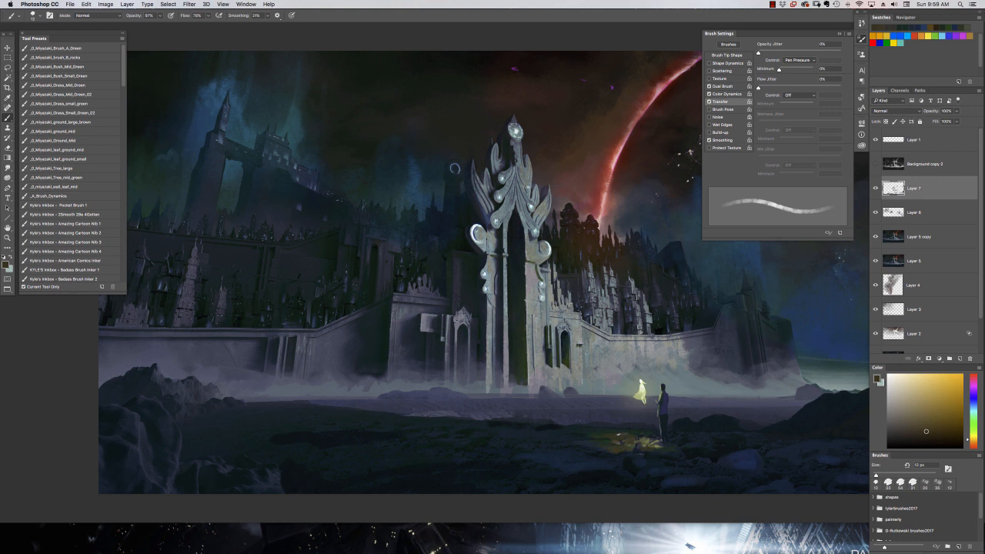
Pick a saturated blue, darken it, and paint cool accents and highlights on the rocks beside the standing figure.
left_click(974, 429)
left_click(973, 415)
left_click(973, 402)
left_click(959, 399)
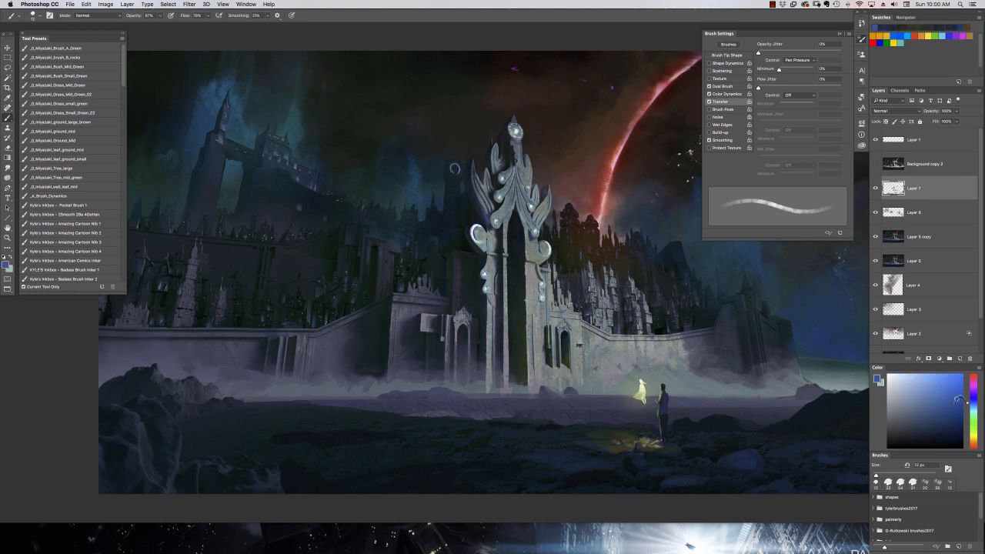
left_click(953, 416)
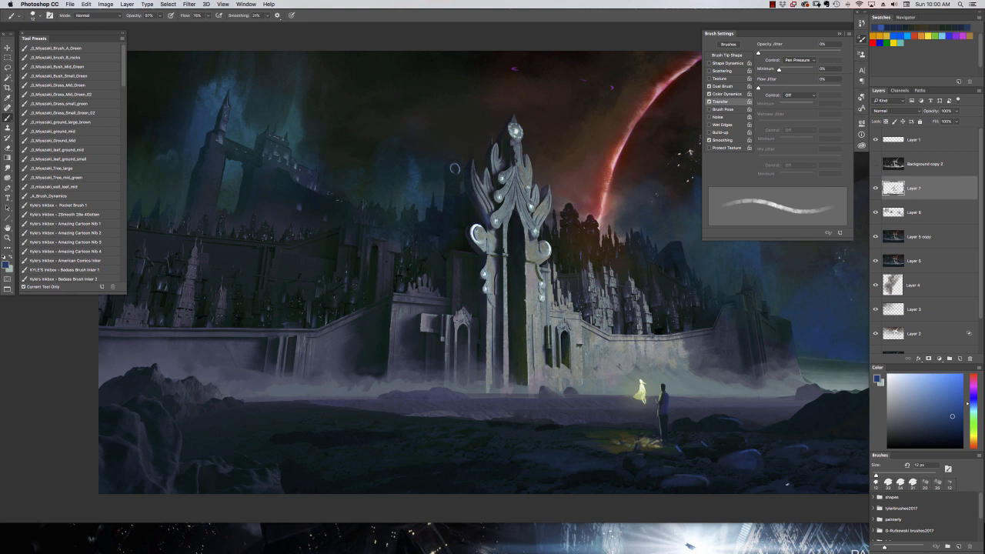
left_click(625, 452, "alt")
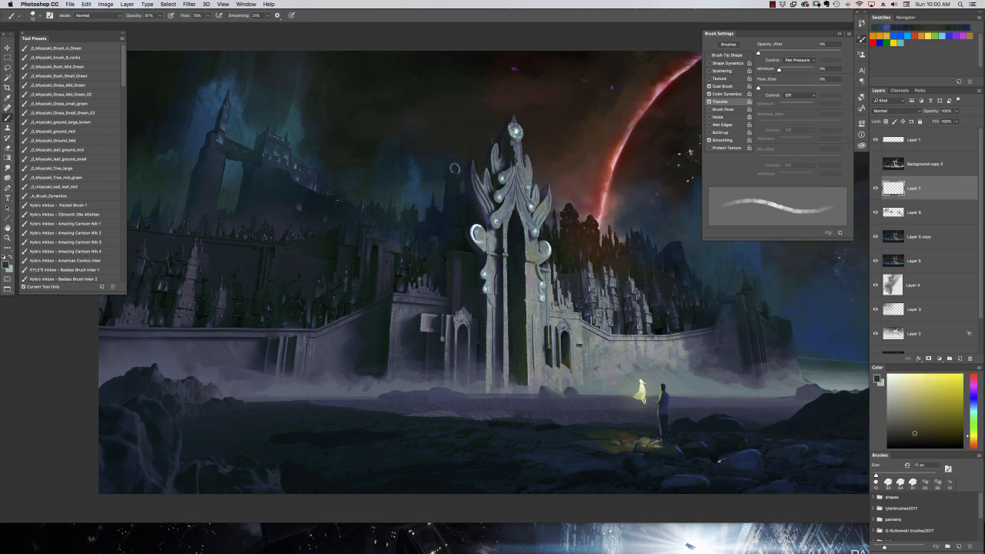
left_click(734, 468, "alt")
key("super+minus")
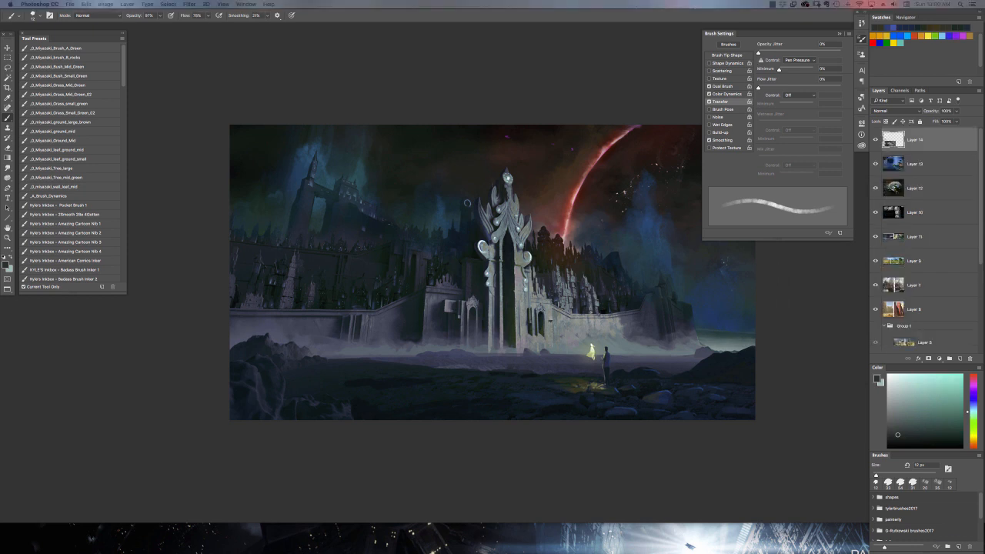
scroll(530, 439, "right", 5)
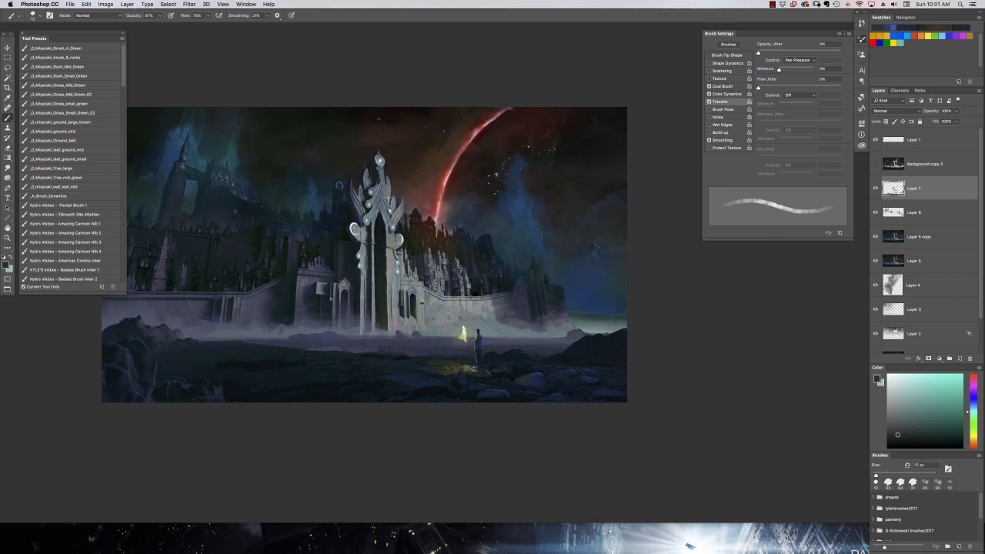
Choose the 108 px scattered speckle brush, switch to pale green, and paint faint stars in the sky above the bridge towers.
right_click(569, 295)
left_click(631, 487)
left_click_drag(367, 324, 504, 352)
right_click(413, 291)
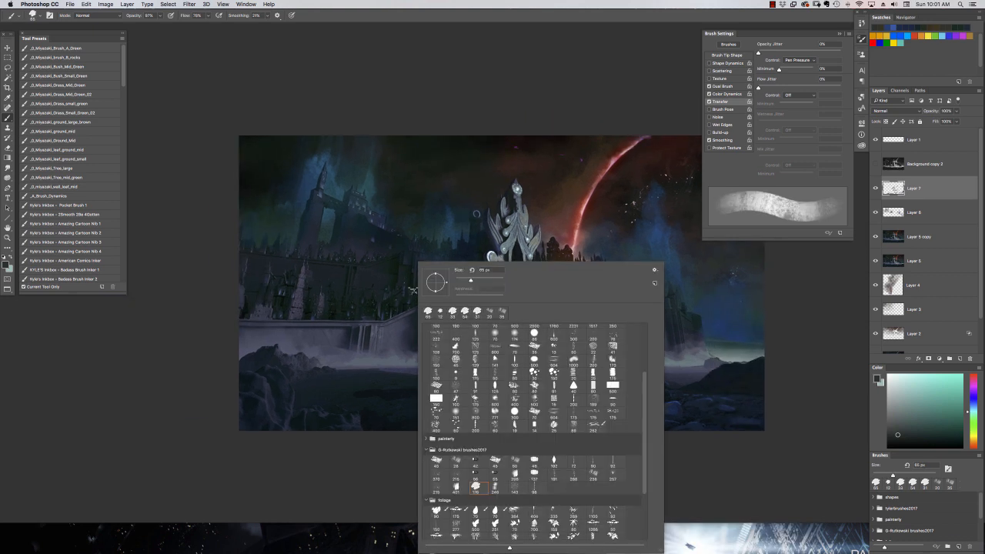
scroll(530, 400, "up", 3)
left_click(495, 377)
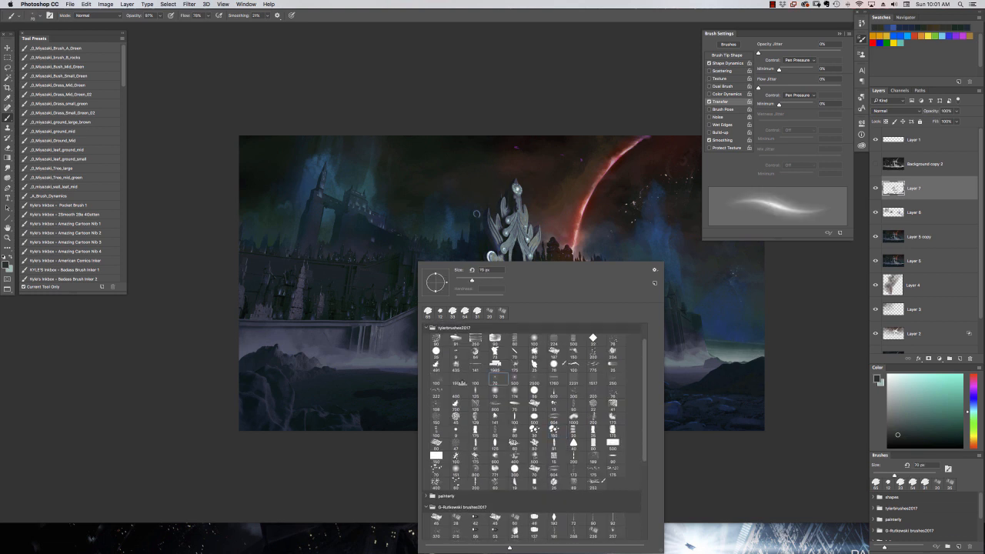
left_click(515, 380)
left_click(274, 162)
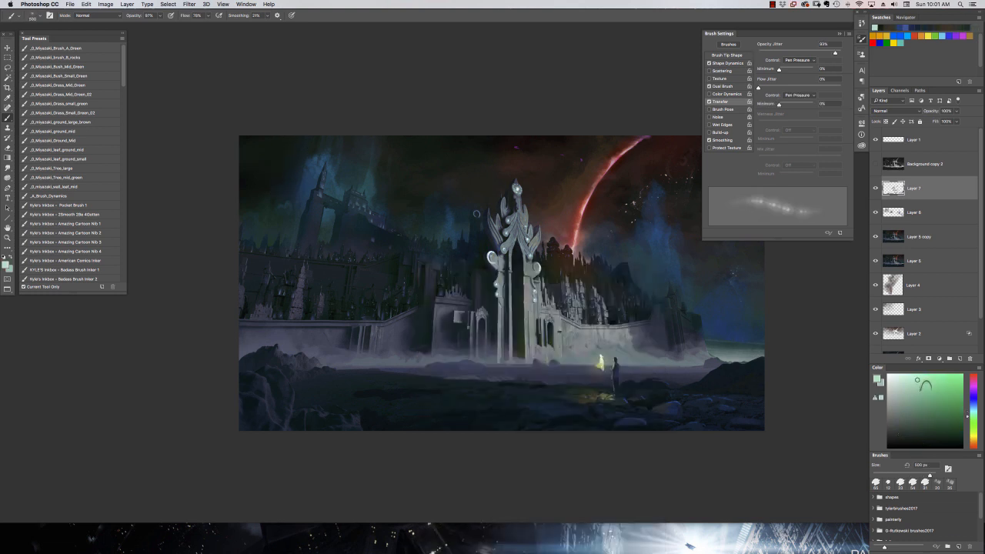
right_click(470, 381)
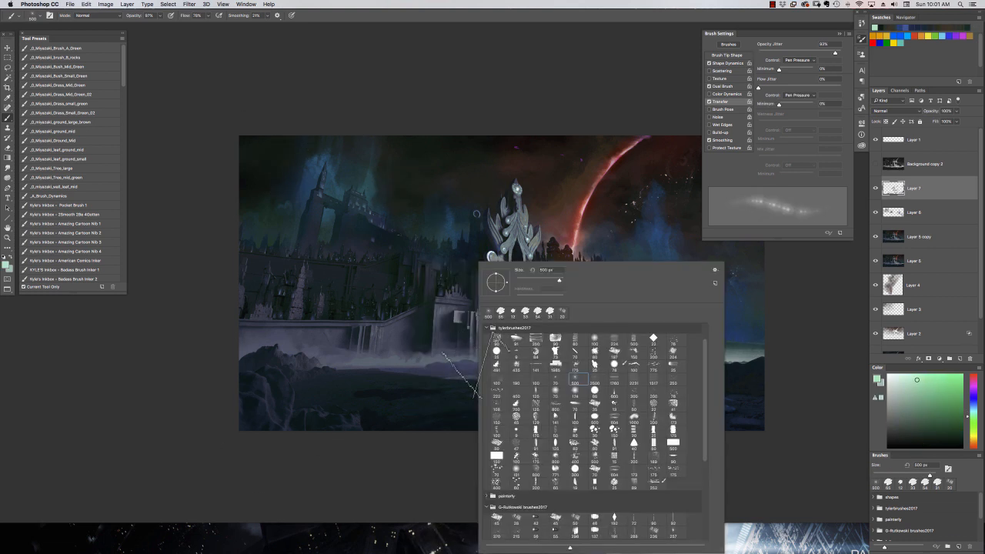
left_click(497, 404)
left_click(295, 172)
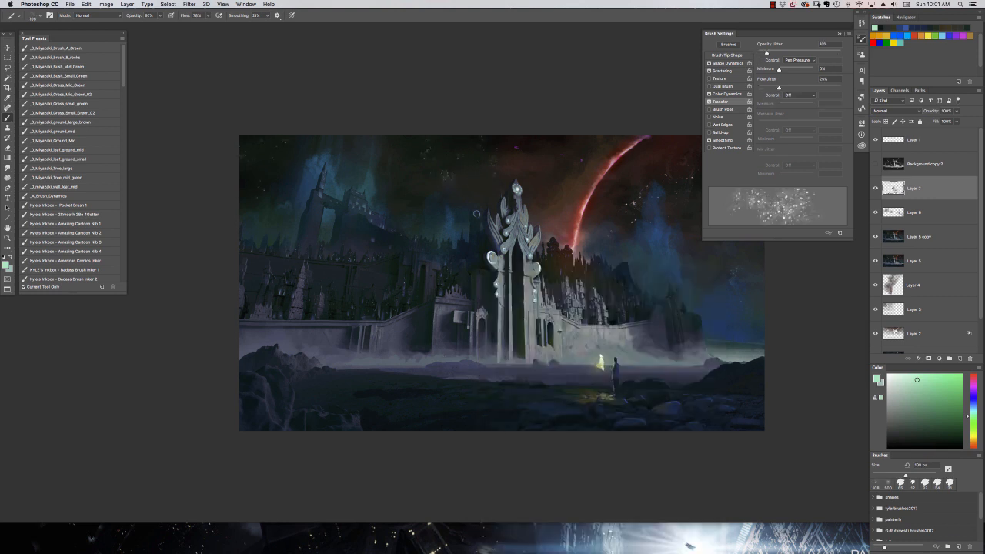
left_click_drag(477, 214, 359, 189)
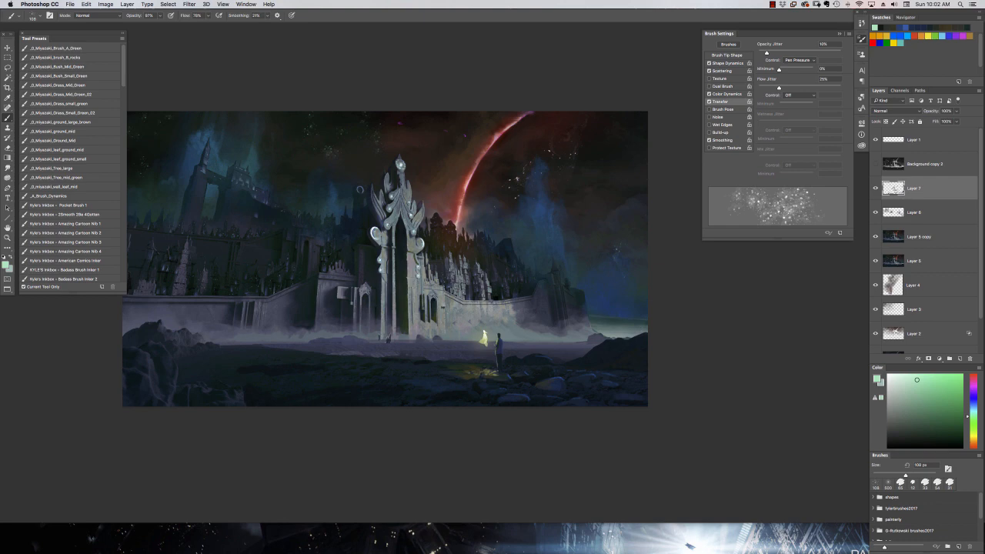
Load a textured chalk-like brush at 22 px for detailing the gate.
right_click(417, 348)
left_click(526, 531)
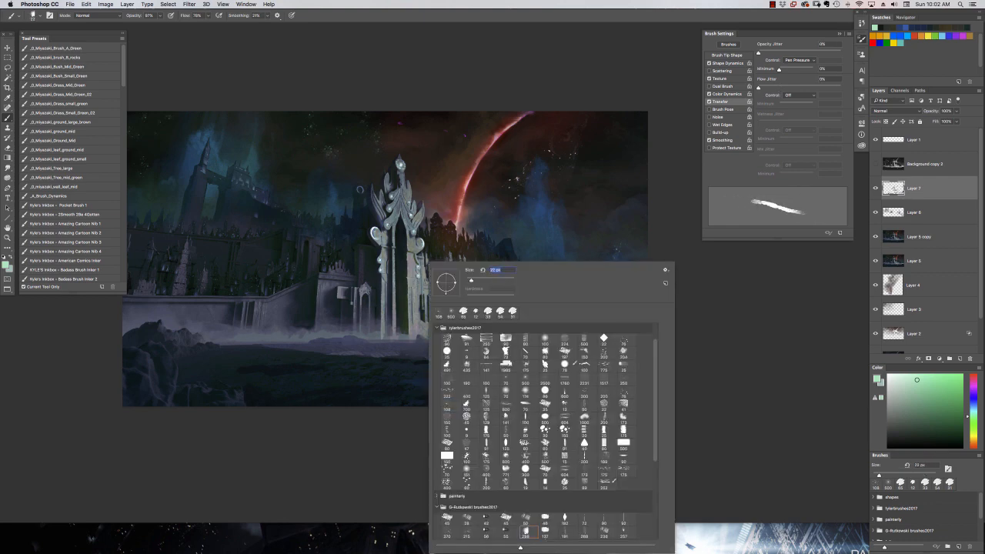
key("Return")
key("f")
key("f")
key("f")
left_click_drag(469, 354, 486, 364)
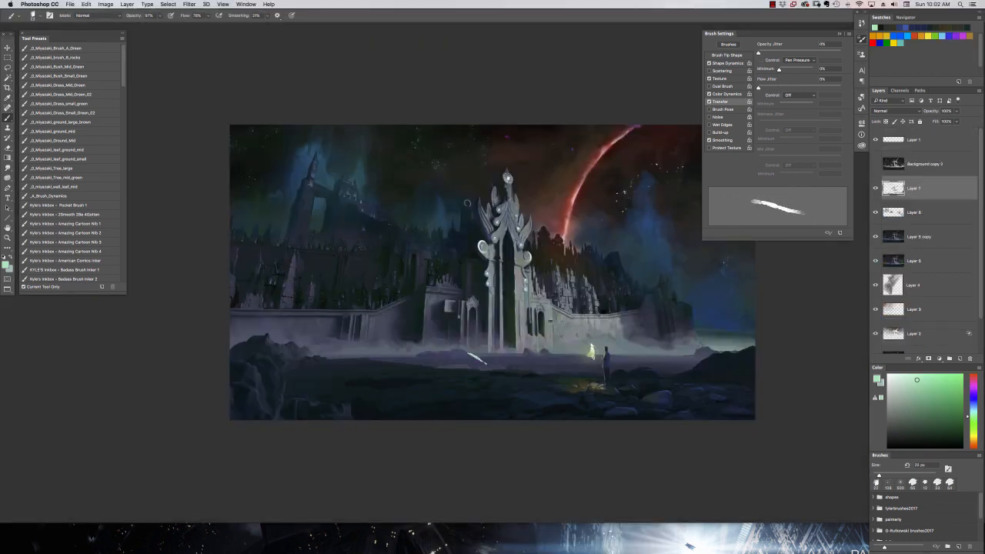
key("super+equal")
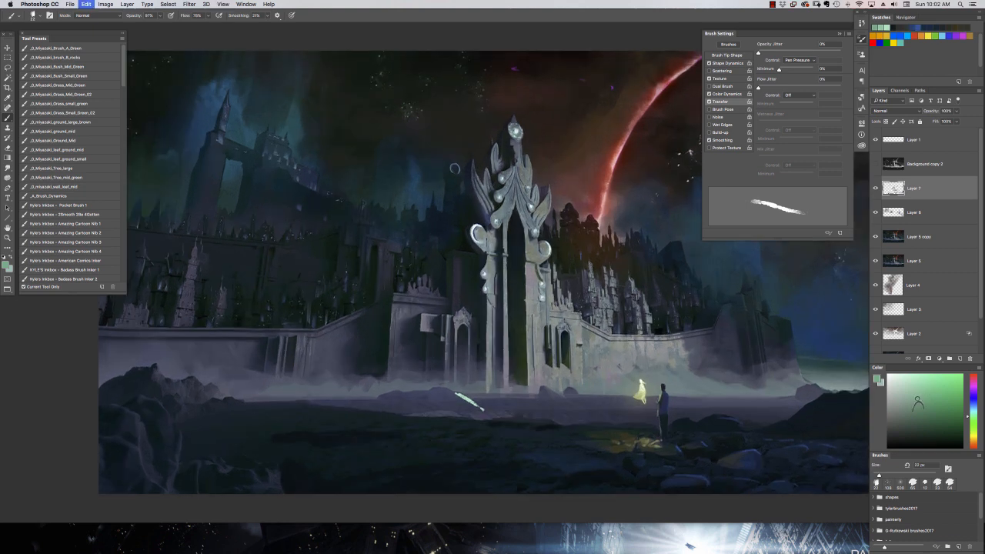
key("super+z")
Mix muted gray-green tones and paint weathered light strokes down the lower pillars and base of the gate.
left_click(909, 398)
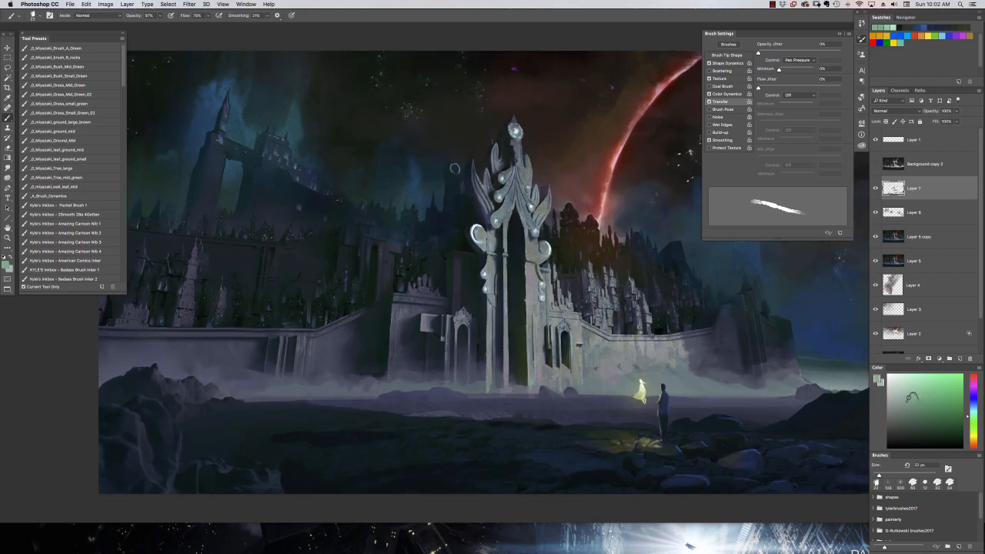
left_click(539, 377, "alt")
left_click(538, 377, "alt")
left_click_drag(533, 382, 540, 387)
left_click(540, 382, "alt")
left_click(540, 382, "alt")
left_click_drag(507, 359, 507, 382)
left_click(539, 370, "alt")
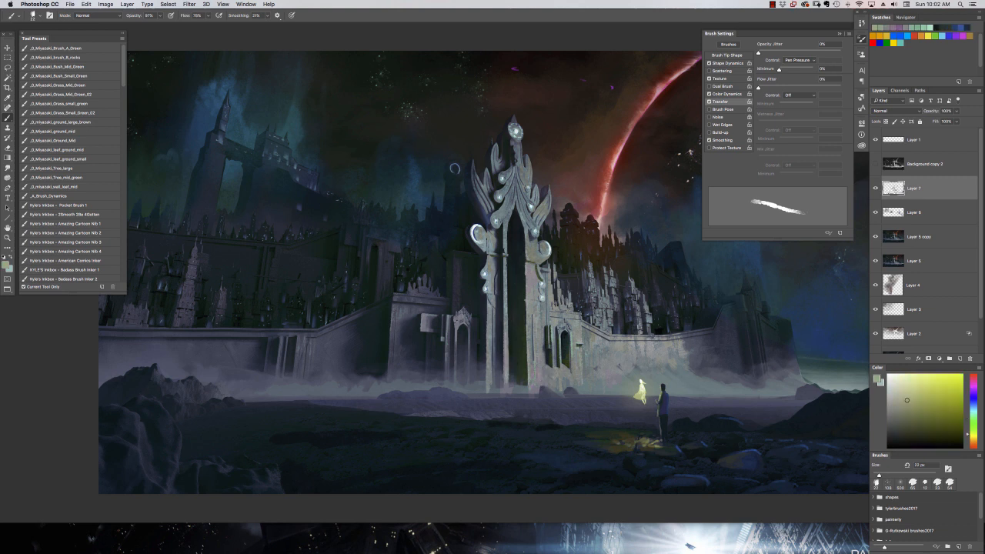
left_click_drag(541, 343, 540, 377)
left_click(540, 369, "alt")
left_click(540, 371, "alt")
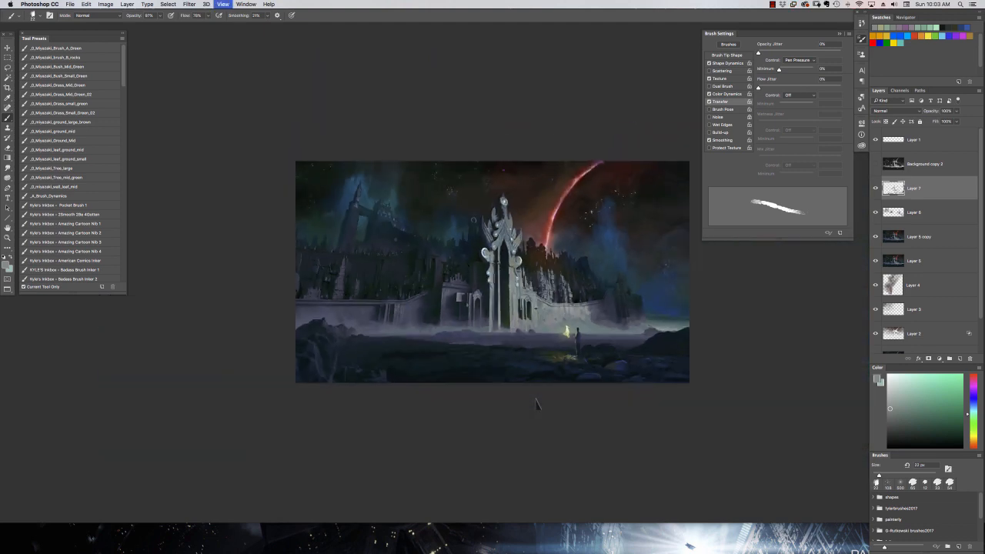
Create a new layer above Layer 7 and set up a magenta 9 px hard-edged brush for sketching.
key("ctrl+minus")
key("ctrl+minus")
key("ctrl+plus")
left_click(959, 359)
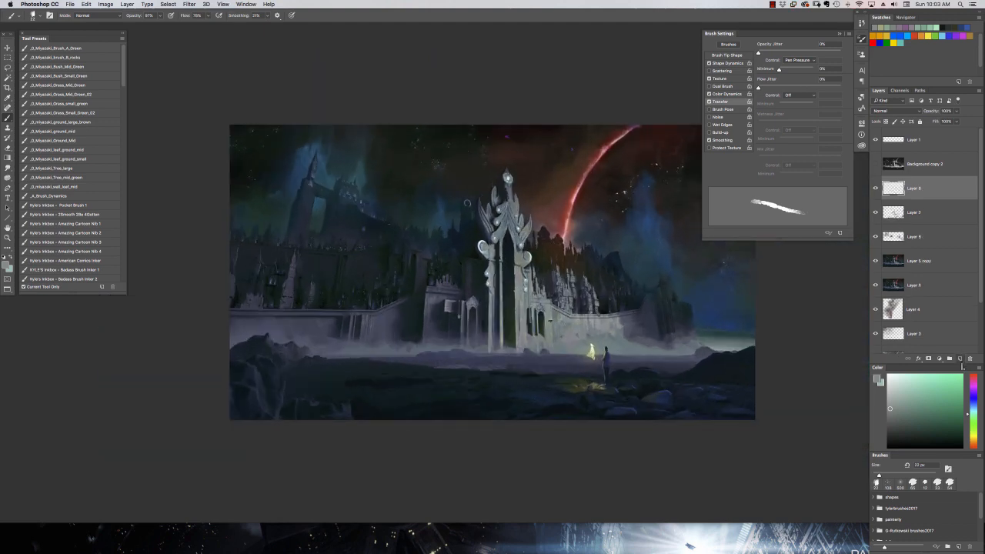
left_click(973, 384)
left_click(950, 382)
right_click(607, 385)
left_click(668, 338)
double_click(685, 339)
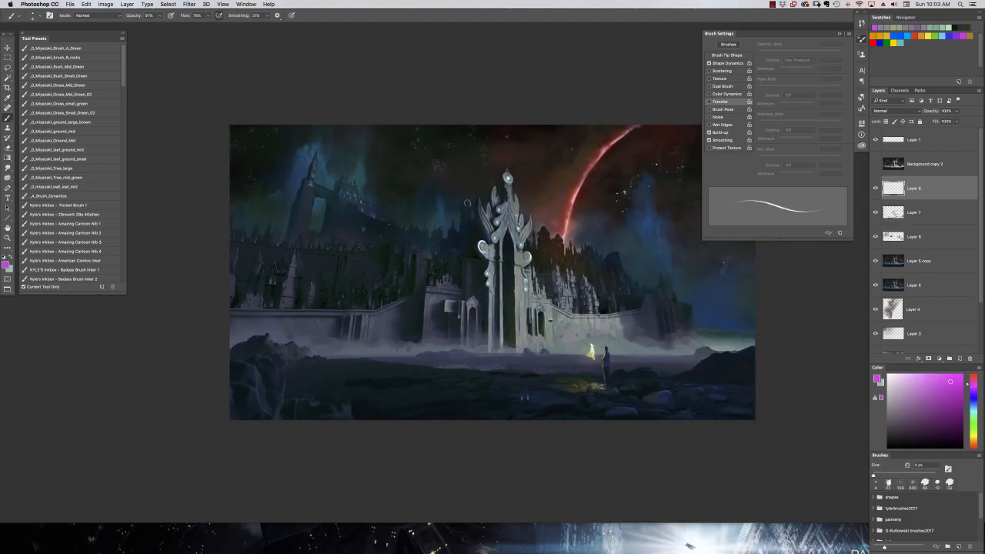
right_click(544, 406)
double_click(603, 338)
Sketch winding magenta guide lines snaking back and forth across the dark foreground ground.
mouse_move(535, 411)
left_mouse_down()
mouse_move(516, 392)
mouse_move(596, 383)
left_mouse_up()
left_click_drag(435, 400, 358, 413)
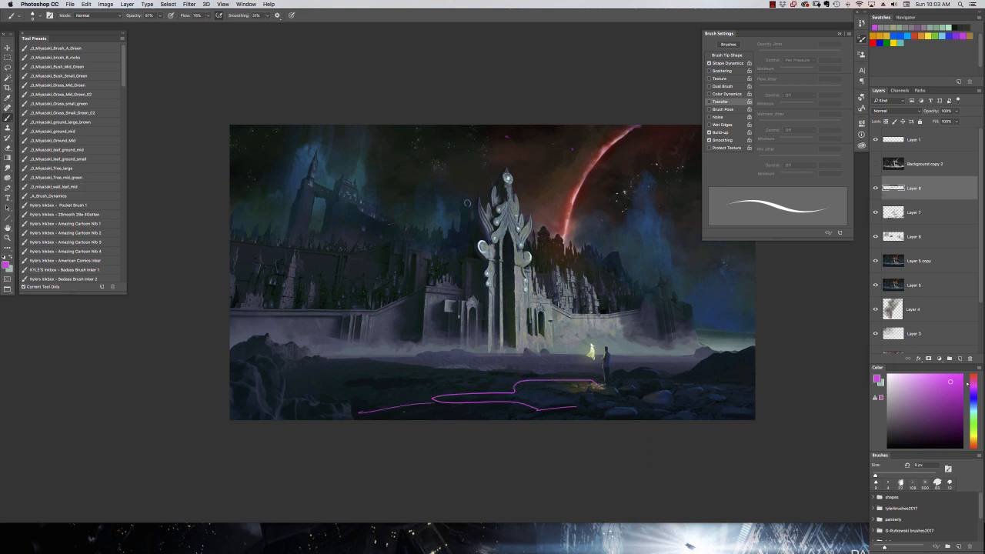
key("super+z")
mouse_move(400, 364)
left_mouse_down()
mouse_move(282, 387)
mouse_move(540, 377)
left_mouse_up()
mouse_move(371, 379)
left_mouse_down()
mouse_move(370, 390)
mouse_move(439, 383)
left_mouse_up()
left_click_drag(497, 378, 375, 408)
left_click_drag(504, 389, 427, 399)
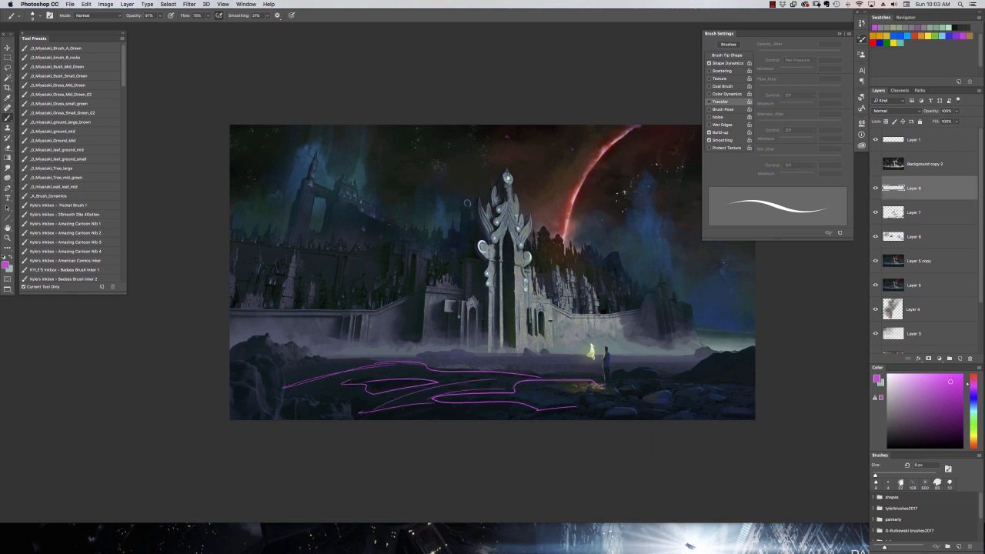
Add magenta direction lines over the mist, side slopes and lower foreground to indicate how the terrain flows.
left_click_drag(391, 364, 277, 373)
mouse_move(576, 354)
left_mouse_down()
mouse_move(656, 374)
mouse_move(719, 368)
left_mouse_up()
left_click_drag(640, 353, 721, 364)
left_click_drag(691, 342, 733, 358)
left_click_drag(329, 332, 387, 362)
left_click_drag(288, 341, 329, 361)
left_click_drag(234, 344, 288, 364)
left_click_drag(583, 405, 483, 420)
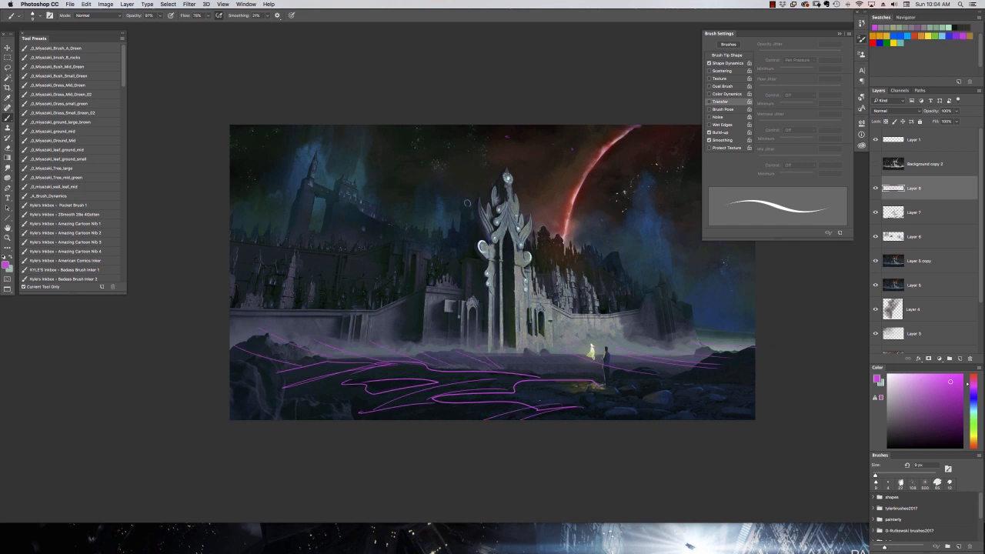
left_click_drag(541, 397, 379, 420)
left_click_drag(466, 374, 283, 411)
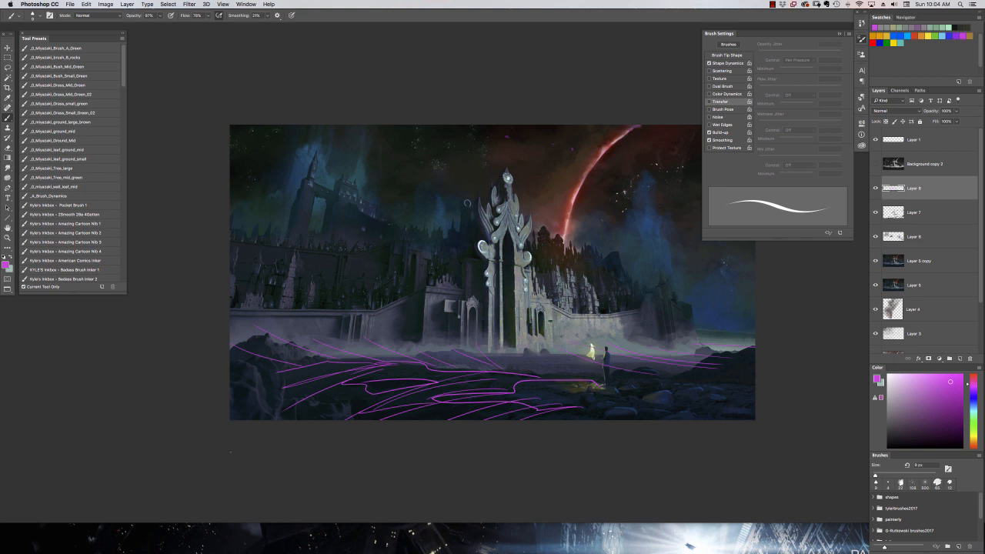
Hide the magenta sketch layer and group the painting layers from Layer 7 down to Background copy.
left_click(347, 245, "alt")
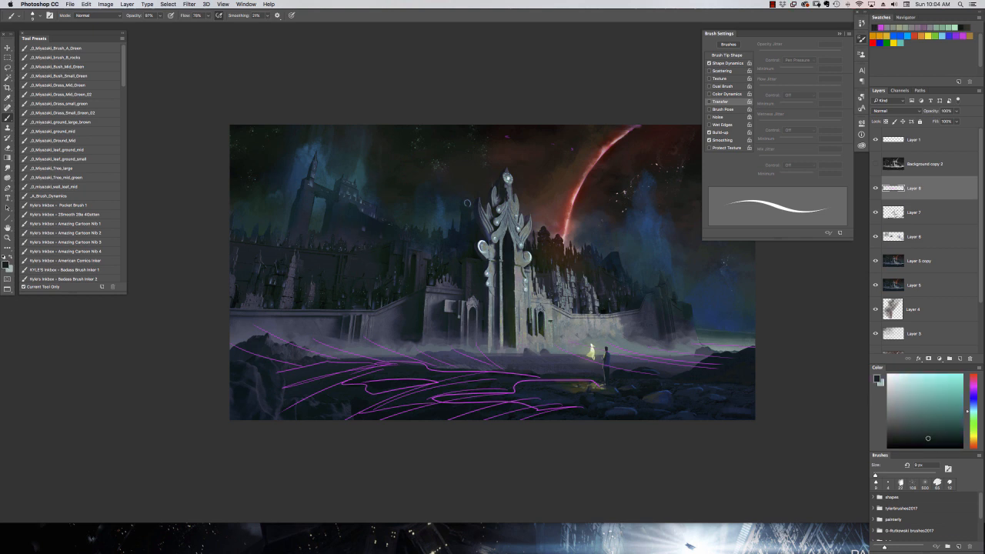
left_click(875, 189)
key("super+minus")
key("super+minus")
left_click(934, 219)
scroll(930, 270, "down", 4)
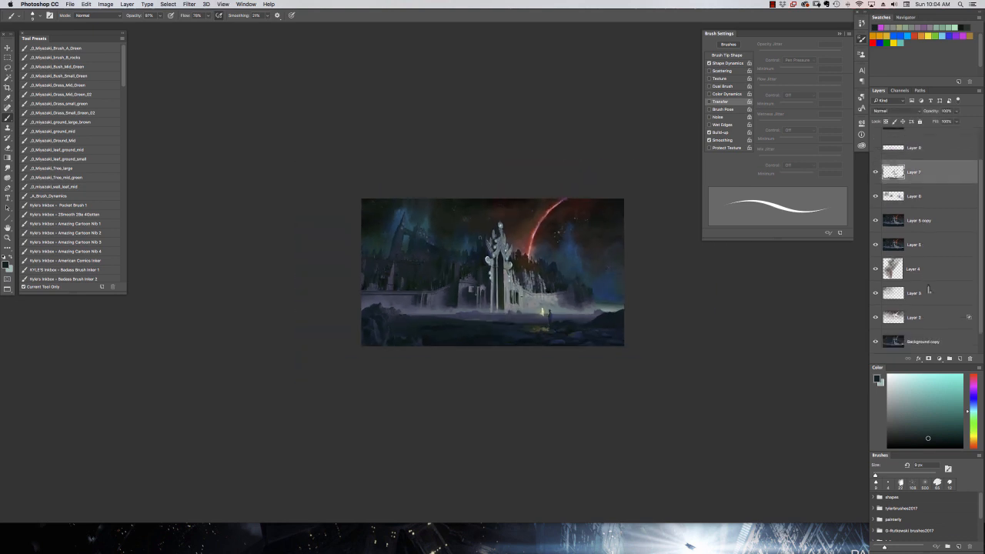
left_click(932, 317, "shift")
key("super+g")
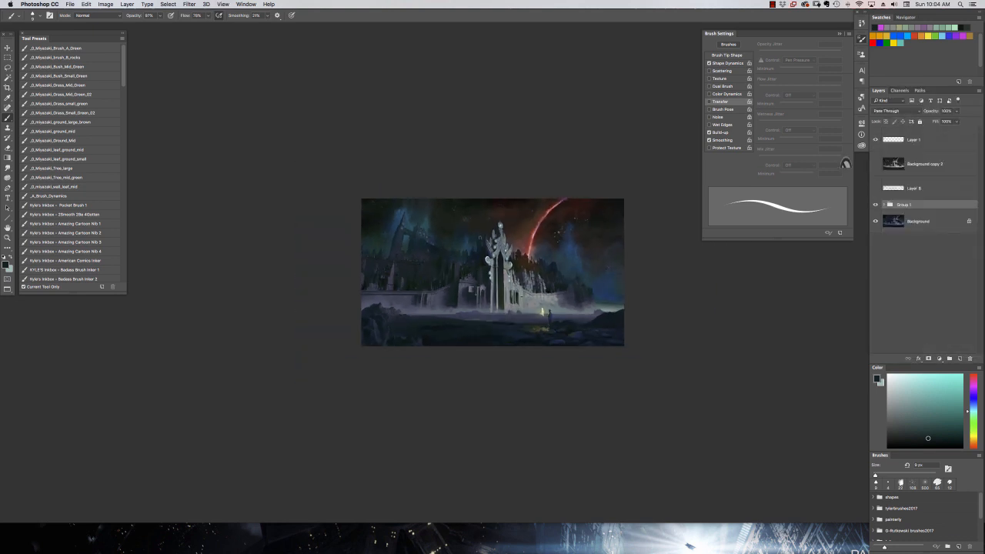